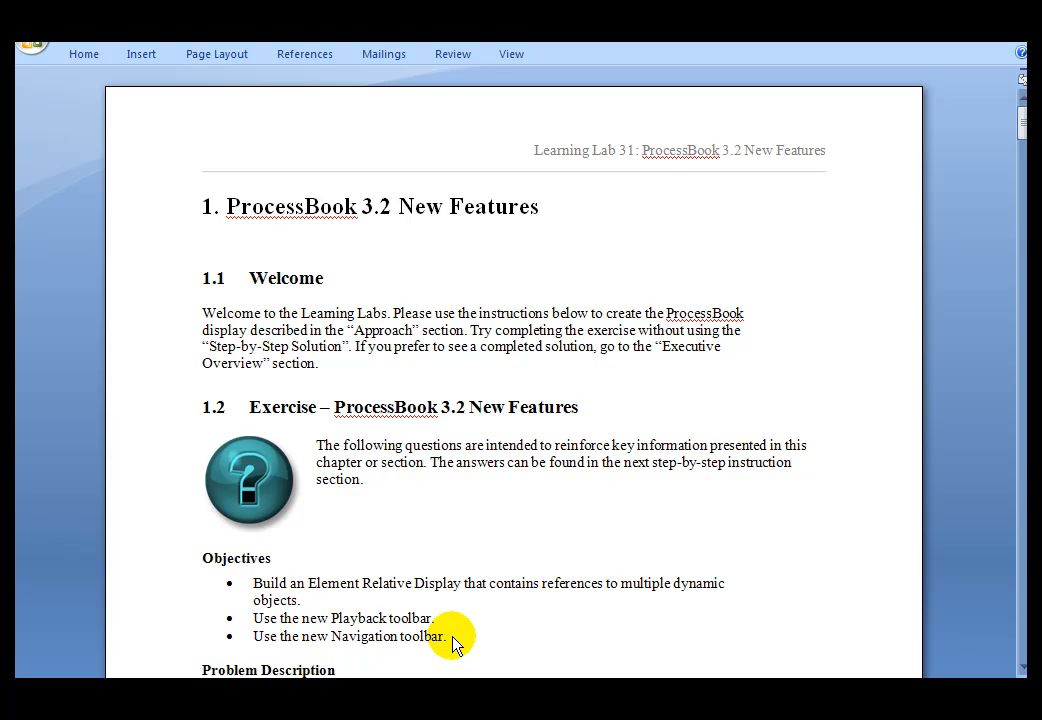
pyautogui.moveTo(1022, 123); pyautogui.dragTo(1022, 149)
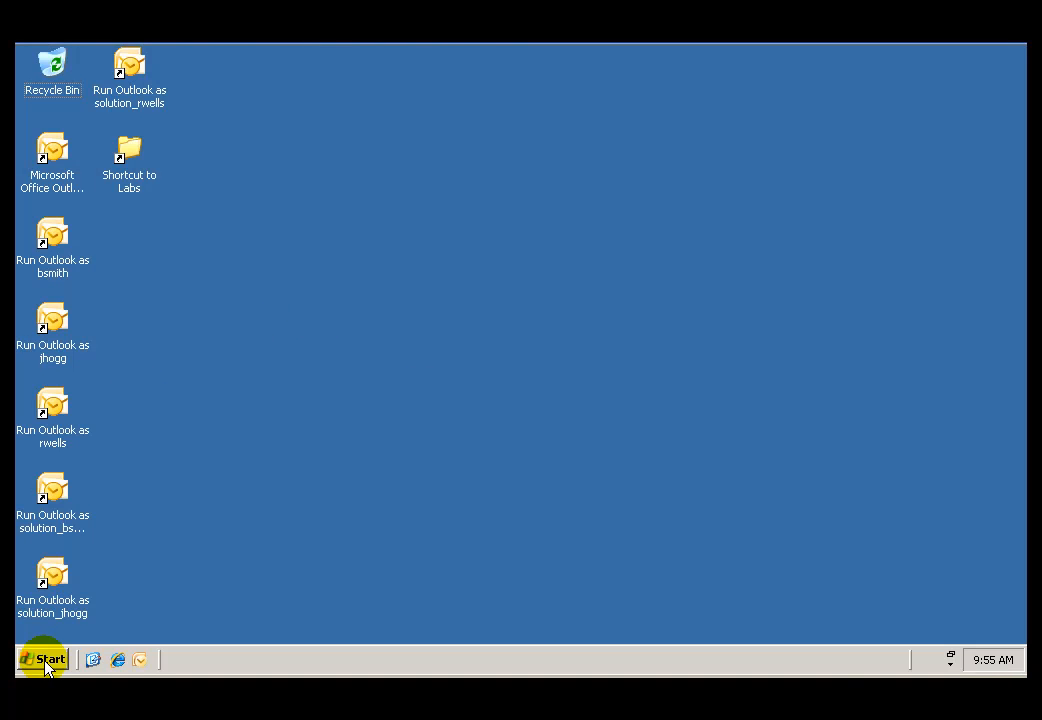
# Open PI System Explorer and select the Training Sample database on OSISOFT-TRNG
pyautogui.click(46, 660)
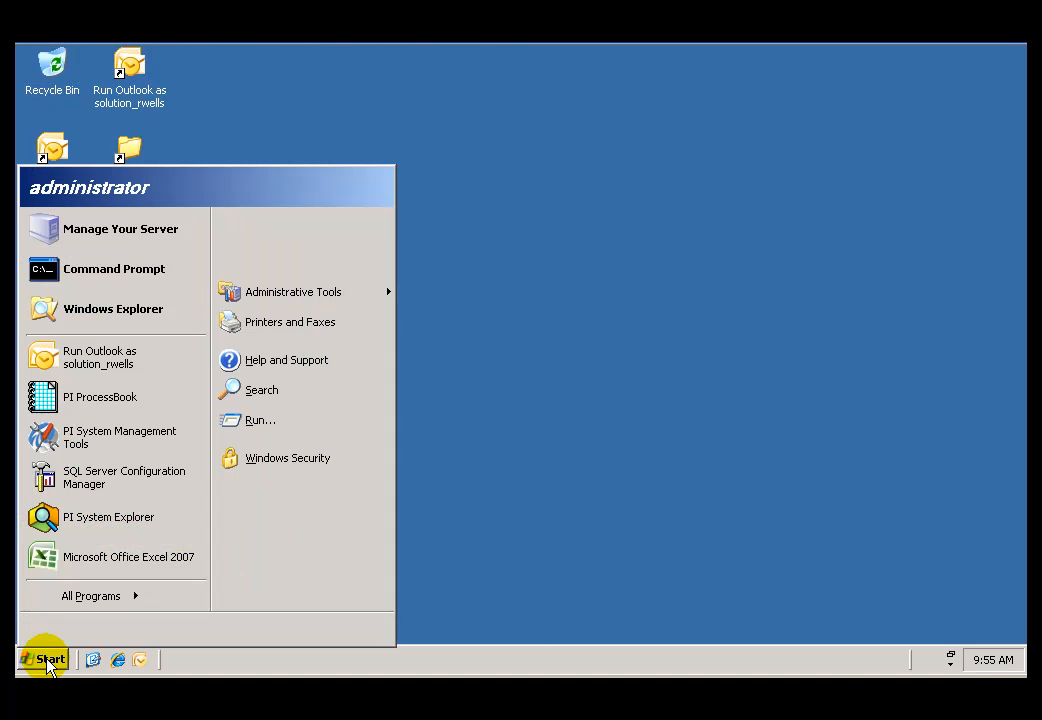
pyautogui.click(90, 525)
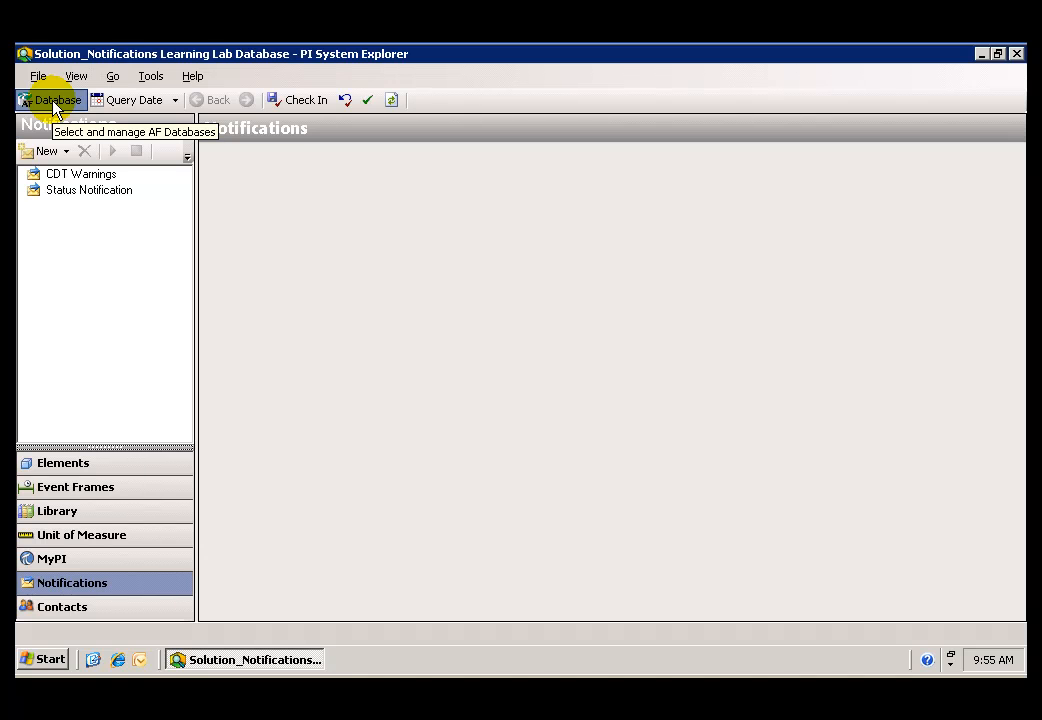
pyautogui.click(55, 101)
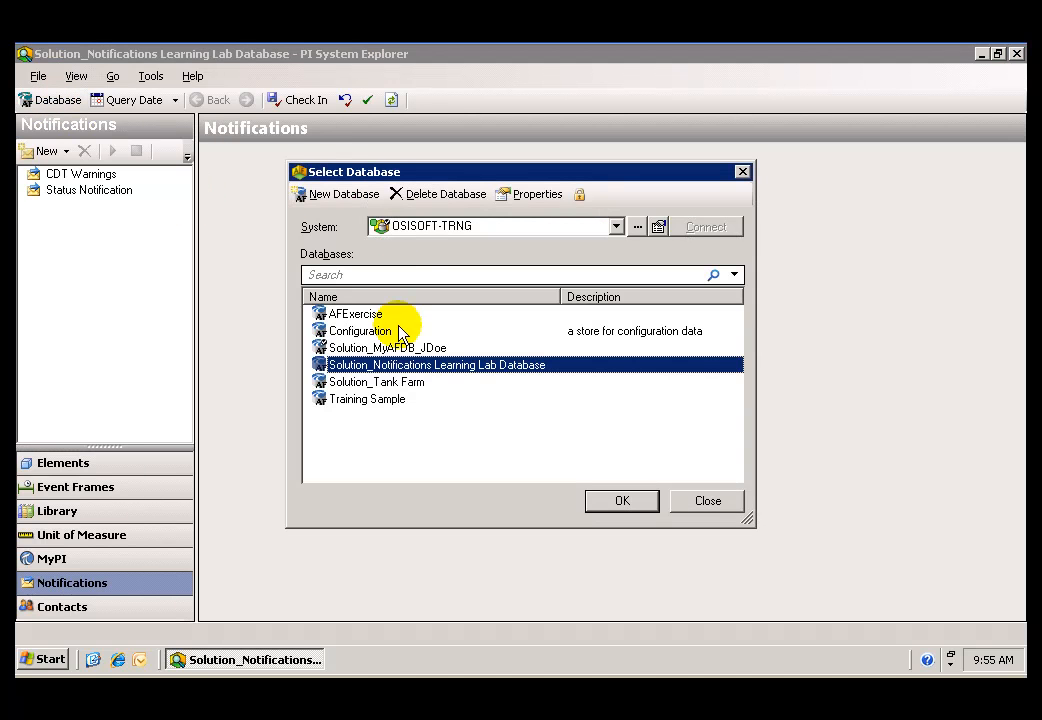
pyautogui.click(388, 401)
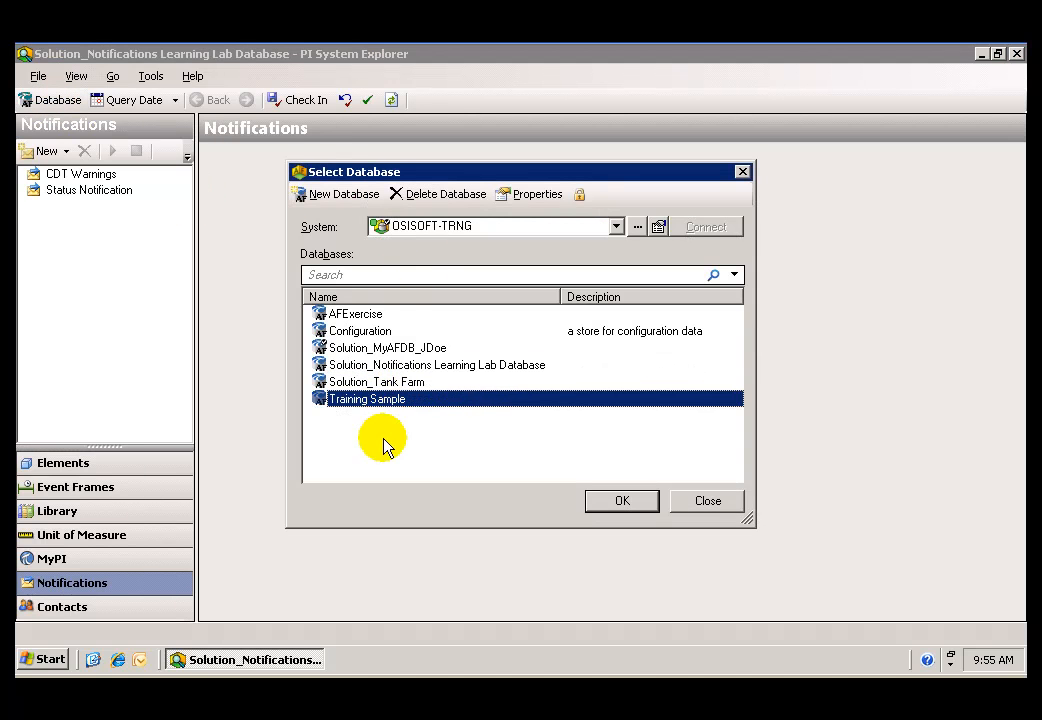
pyautogui.click(641, 505)
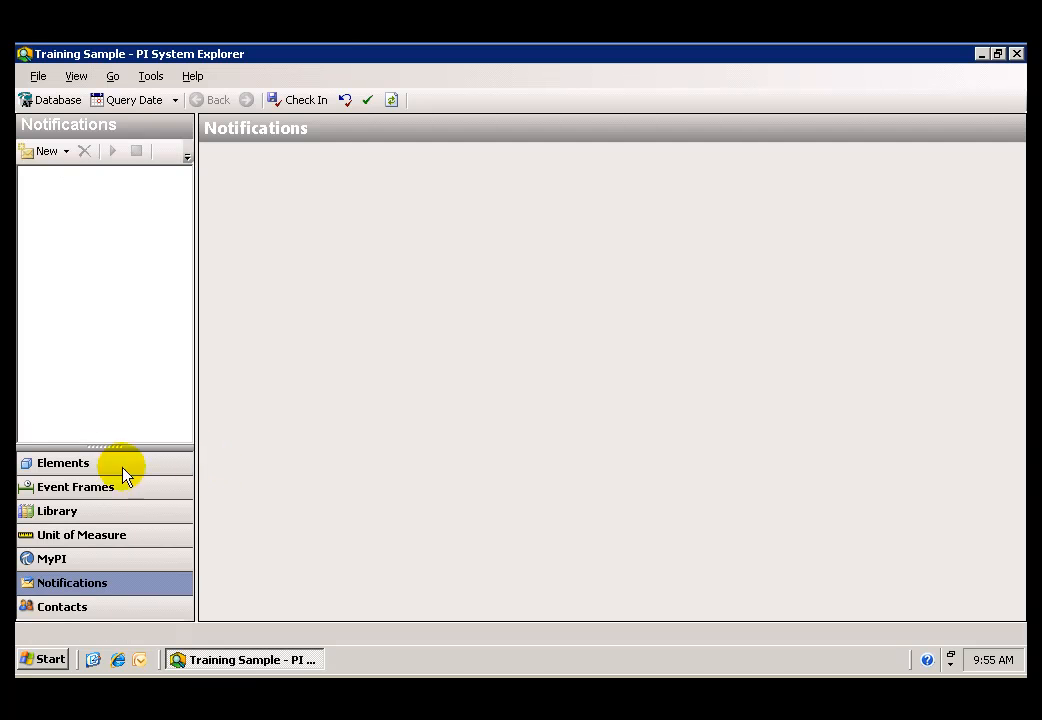
# View the database's elements, expanding OSIsoft Enterprises to show its Division and Geography branches in a widened element tree
pyautogui.click(80, 468)
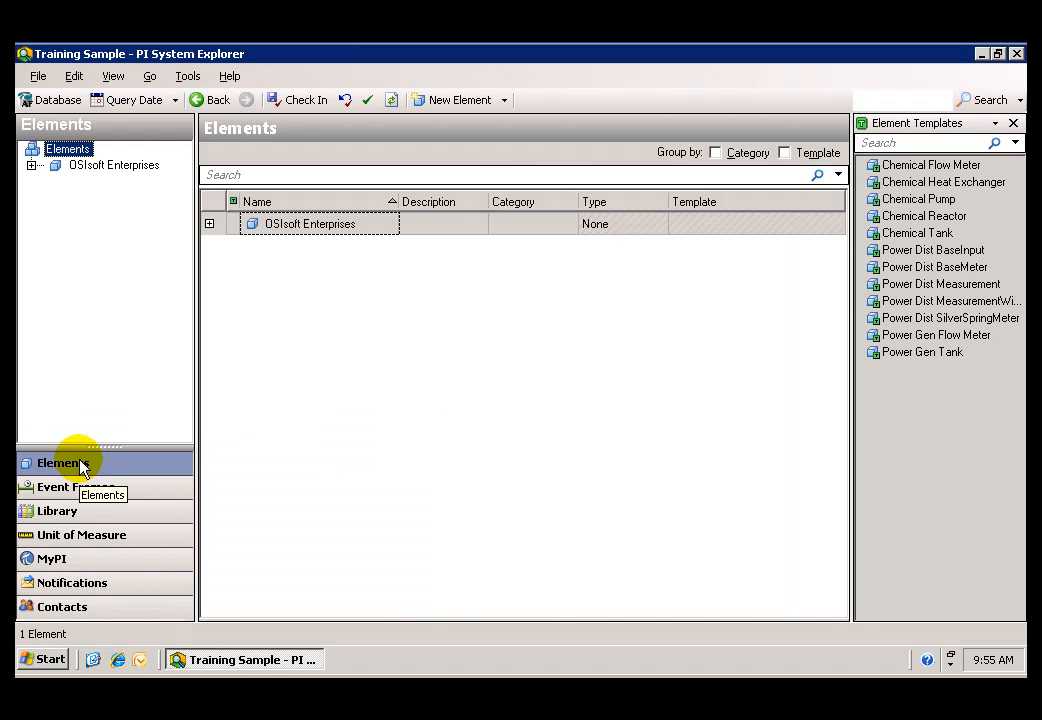
pyautogui.click(31, 166)
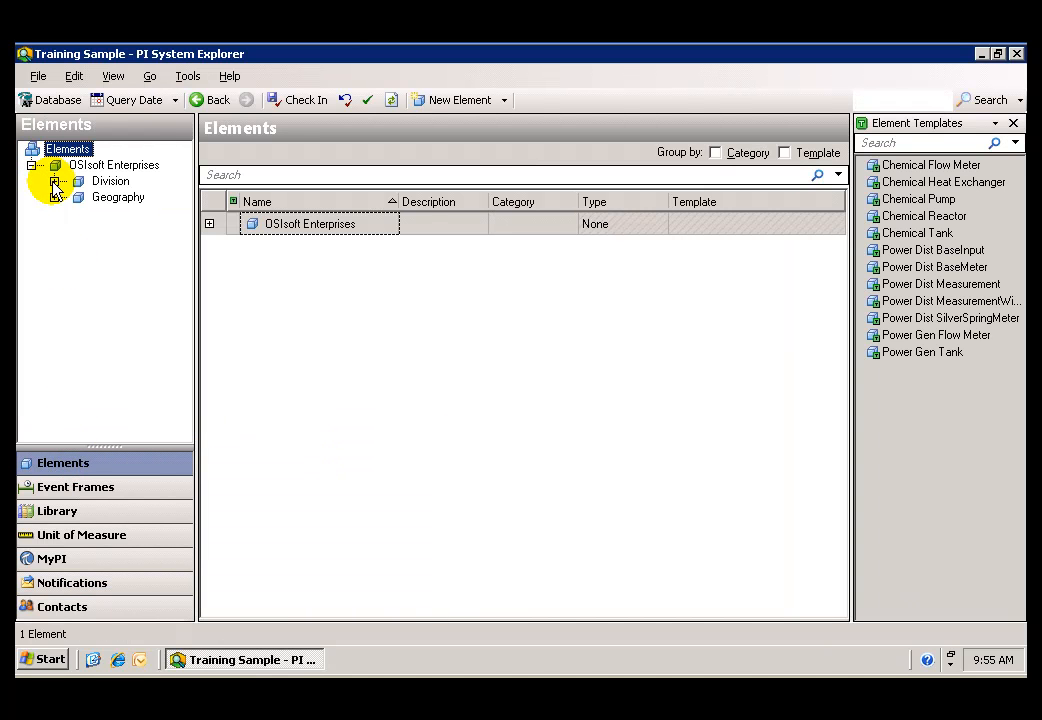
pyautogui.click(54, 181)
pyautogui.moveTo(199, 321); pyautogui.dragTo(305, 322)
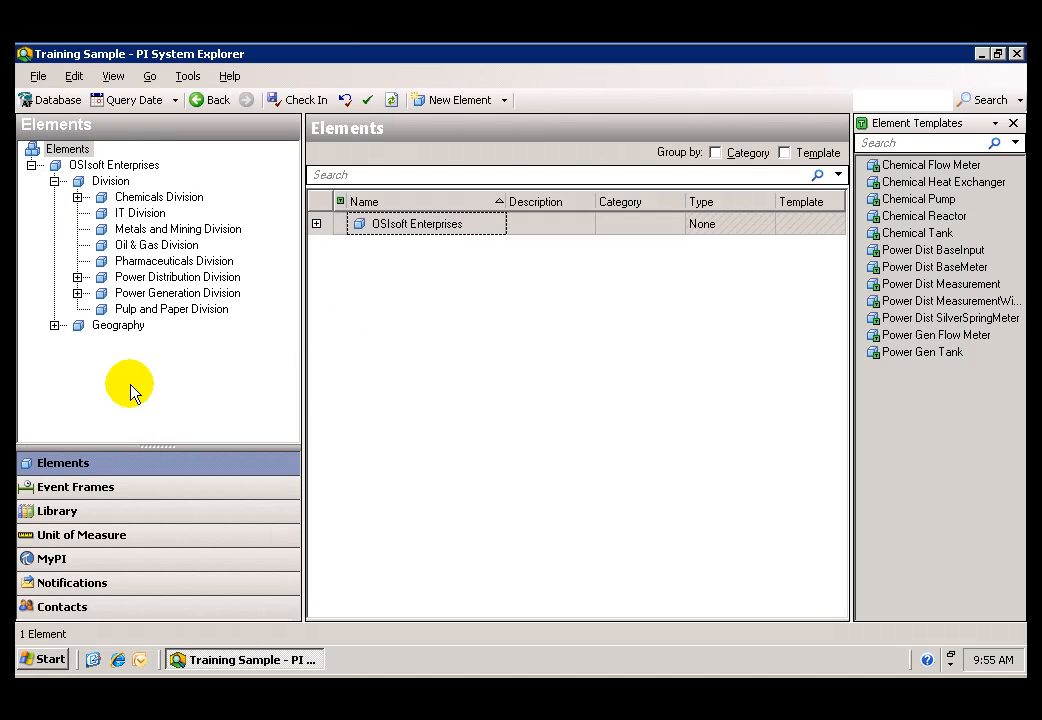
pyautogui.click(54, 325)
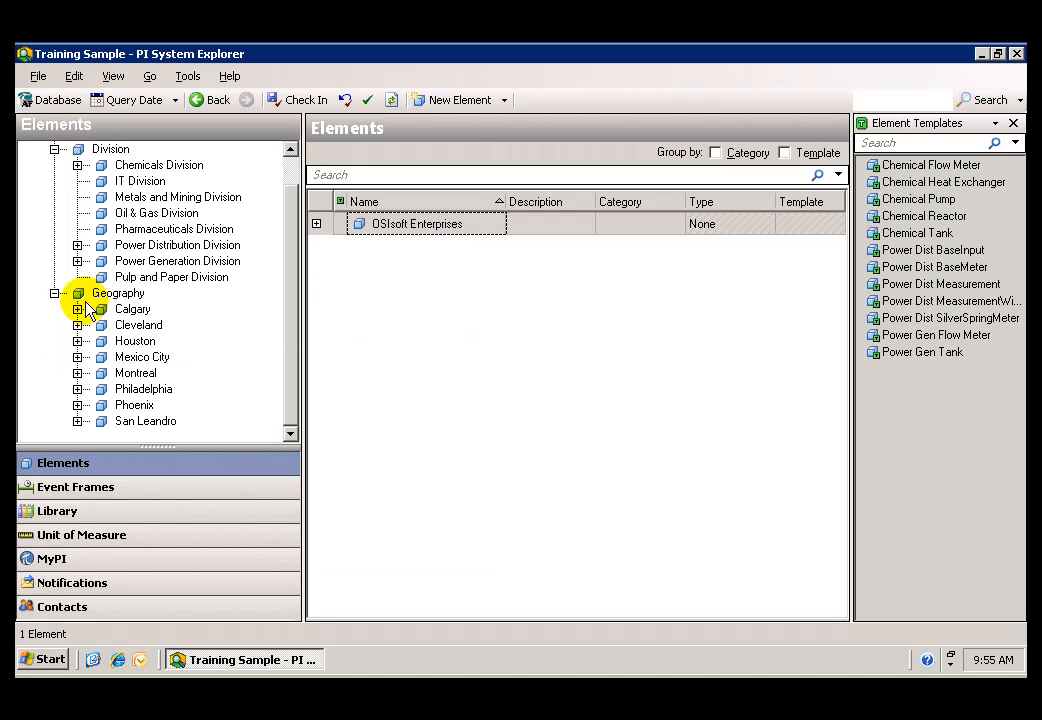
# Examine the reactors in Houston's Chemicals Division under 00 - Equipment List, and close PI System Explorer
pyautogui.click(77, 341)
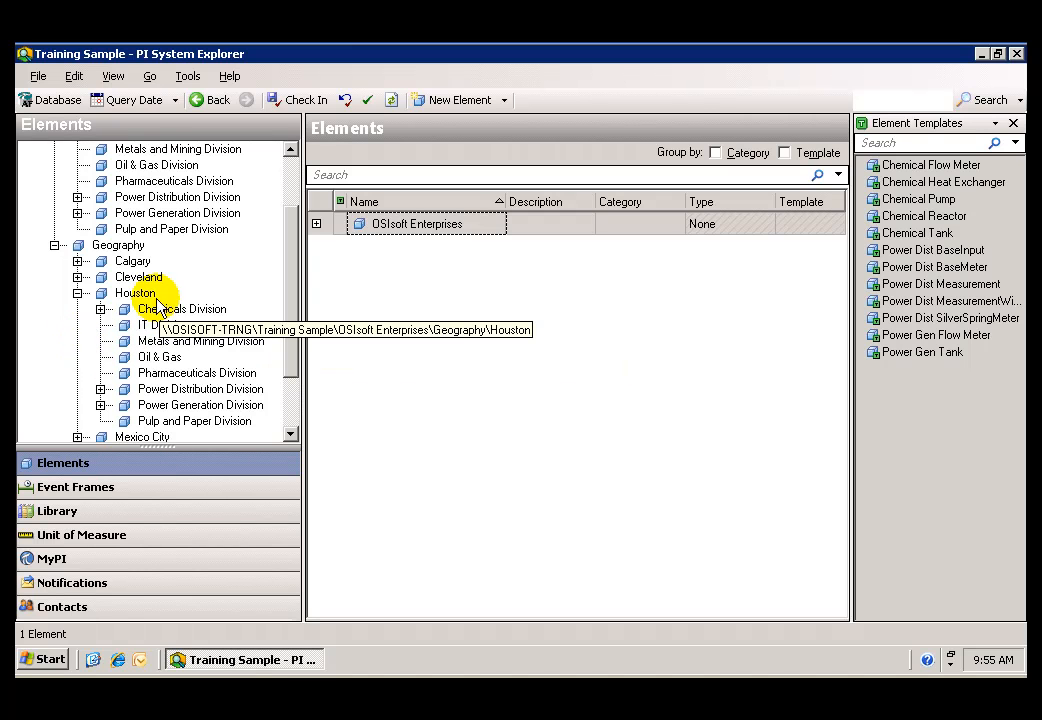
pyautogui.click(101, 309)
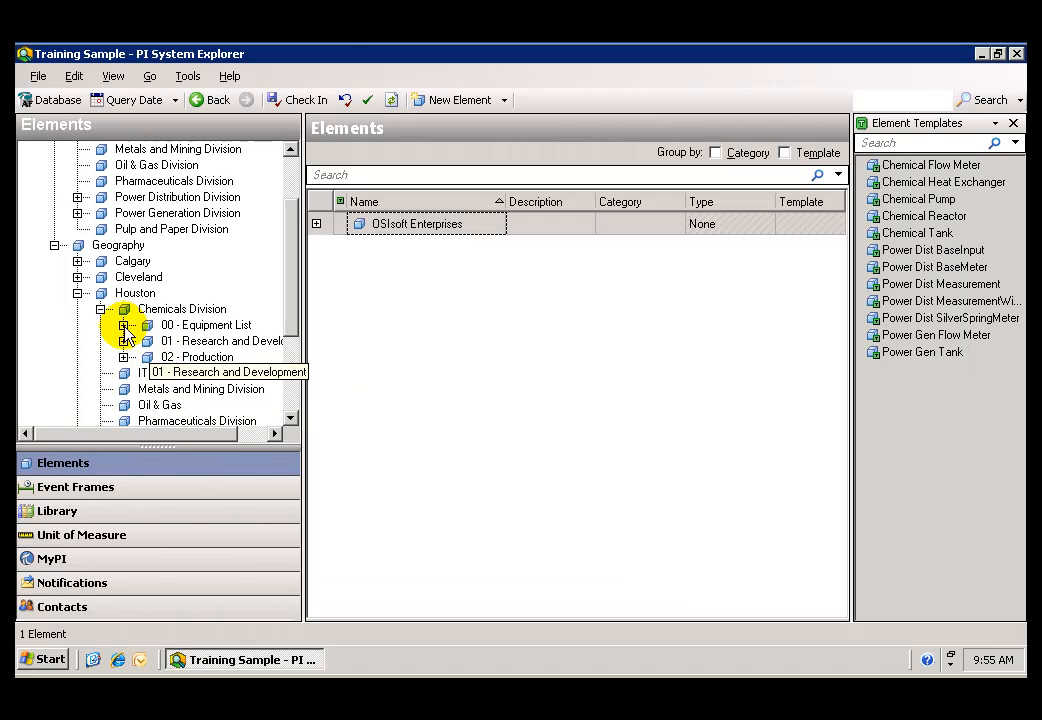
pyautogui.click(123, 325)
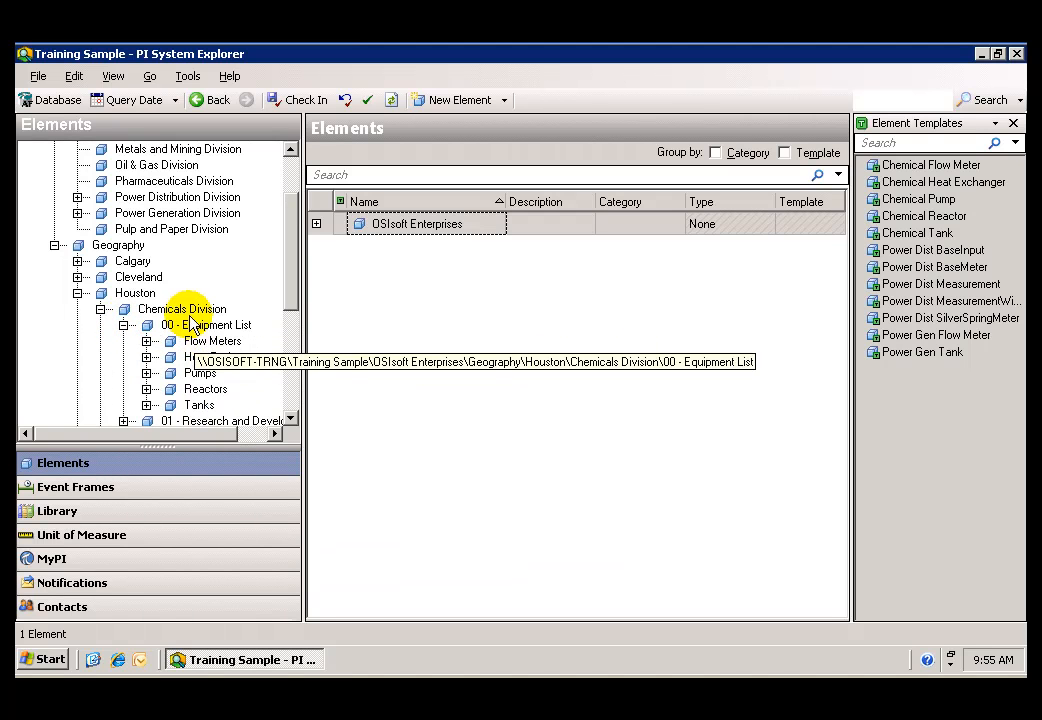
pyautogui.click(146, 389)
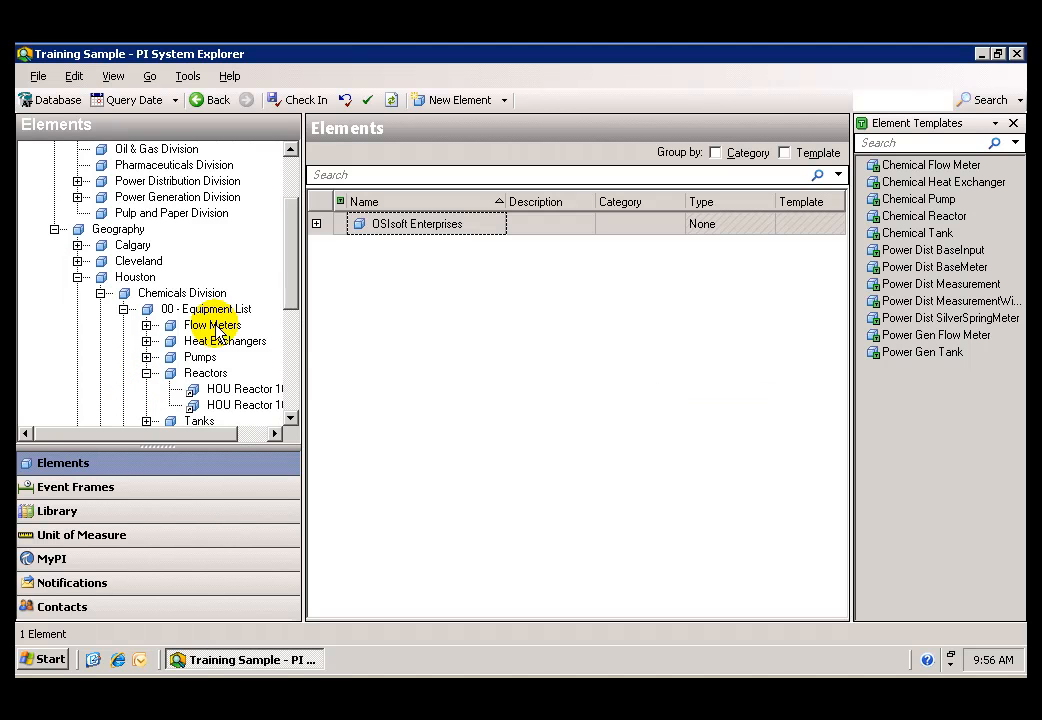
pyautogui.moveTo(221, 434); pyautogui.dragTo(251, 433)
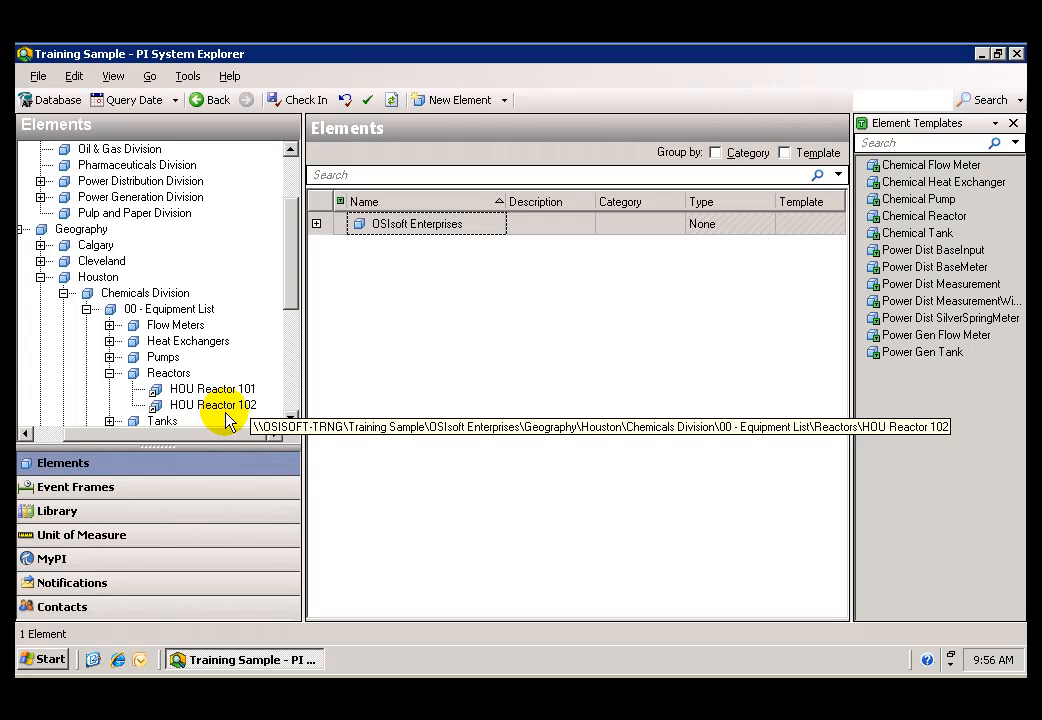
pyautogui.moveTo(288, 300)
pyautogui.mouseDown()
pyautogui.moveTo(291, 350)
pyautogui.moveTo(288, 318)
pyautogui.mouseUp()
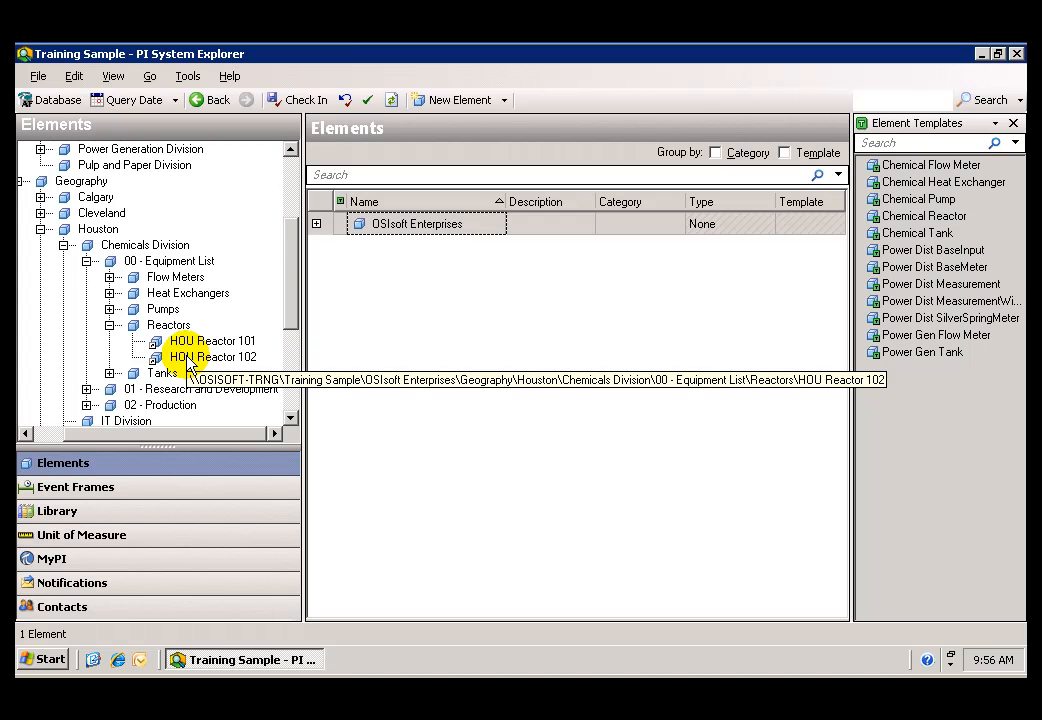
pyautogui.click(1015, 54)
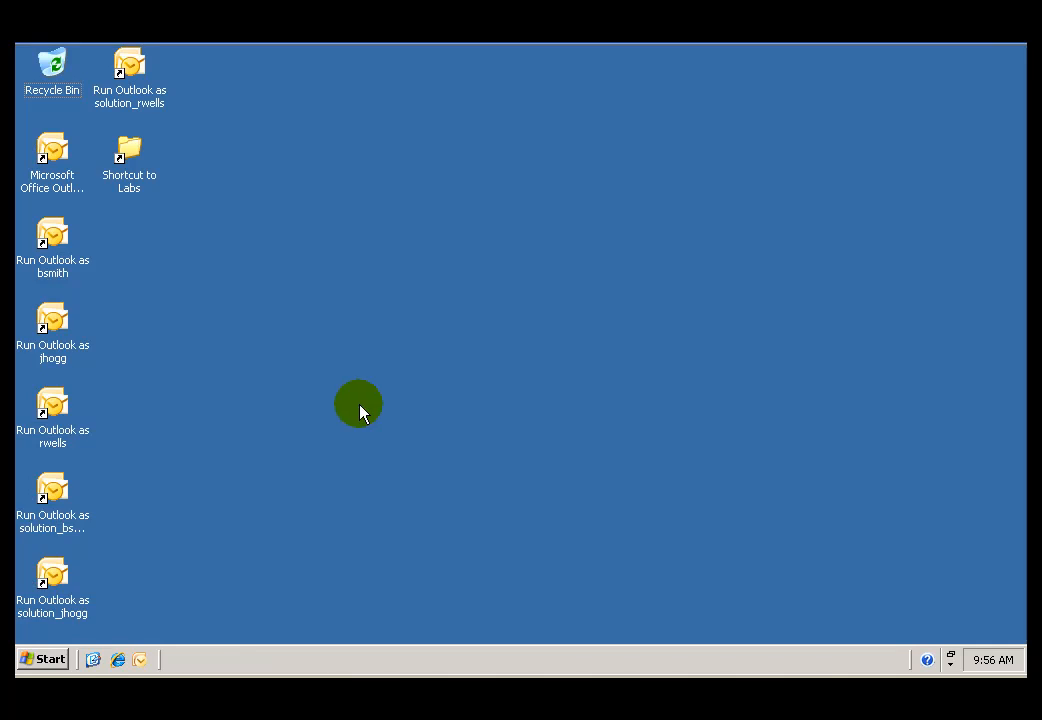
# In Windows Explorer, browse to C:\Labs\Client Tools\ProcessBook 3.2 New Features\Template and open the Element Relative Display Template in PI ProcessBook
pyautogui.click(52, 660)
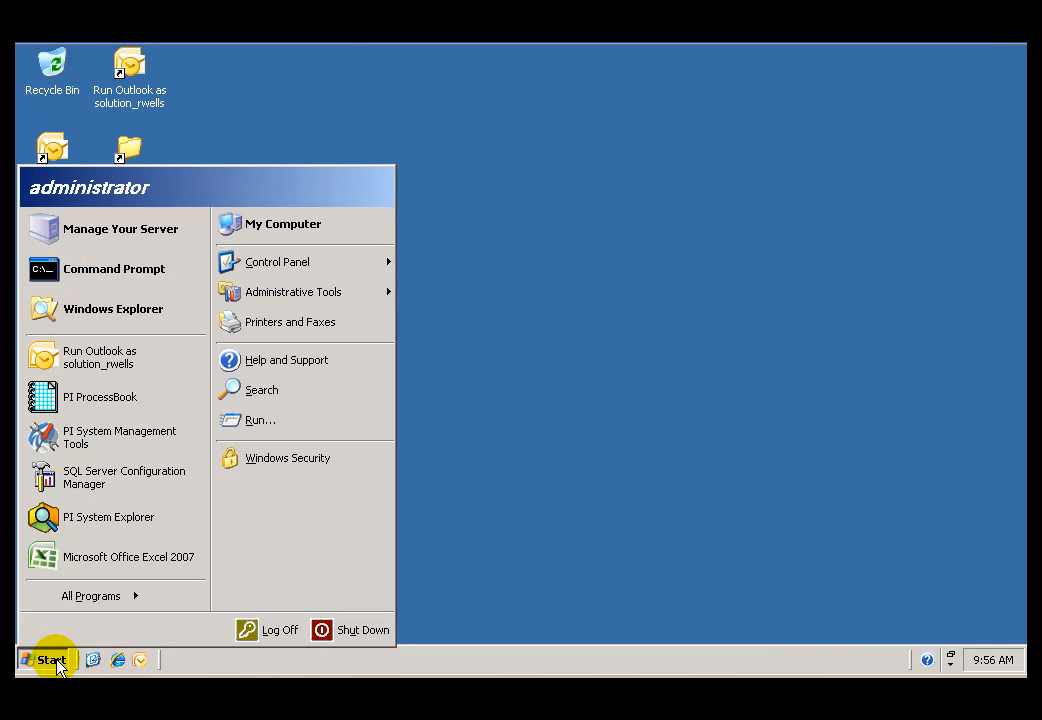
pyautogui.click(97, 312)
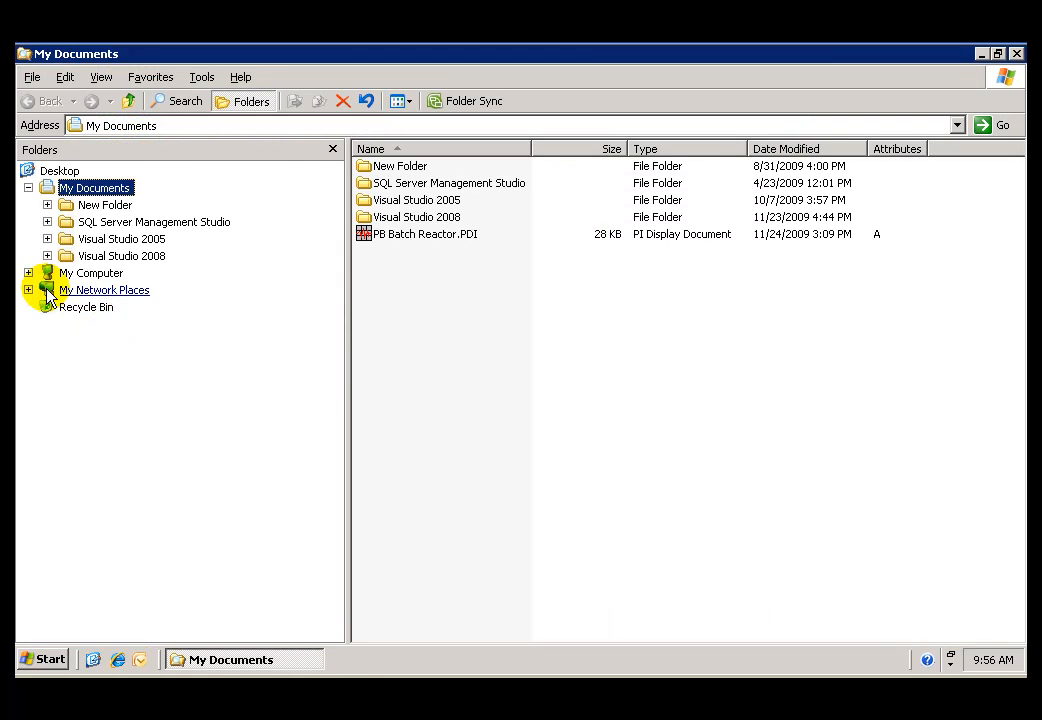
pyautogui.click(29, 274)
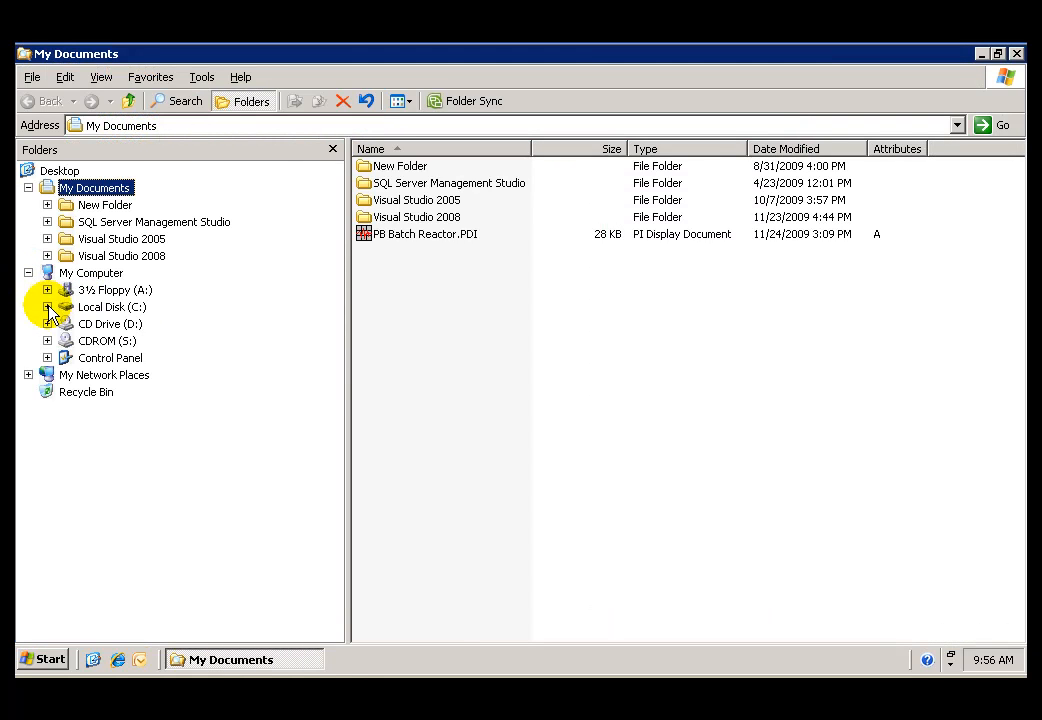
pyautogui.click(47, 307)
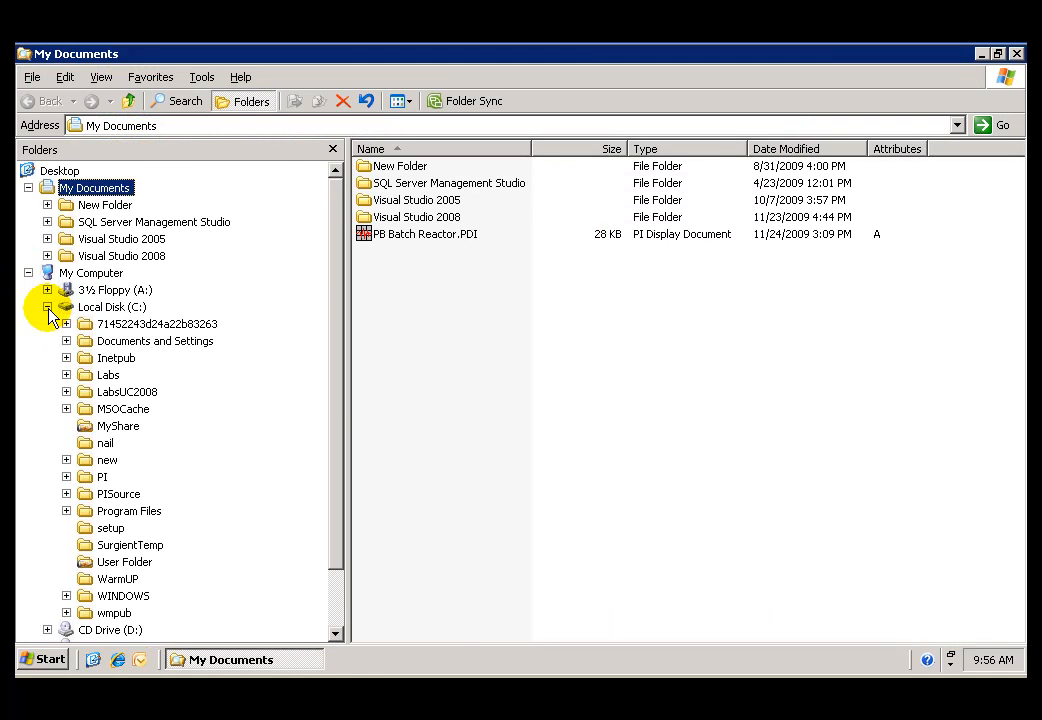
pyautogui.click(66, 375)
pyautogui.click(85, 409)
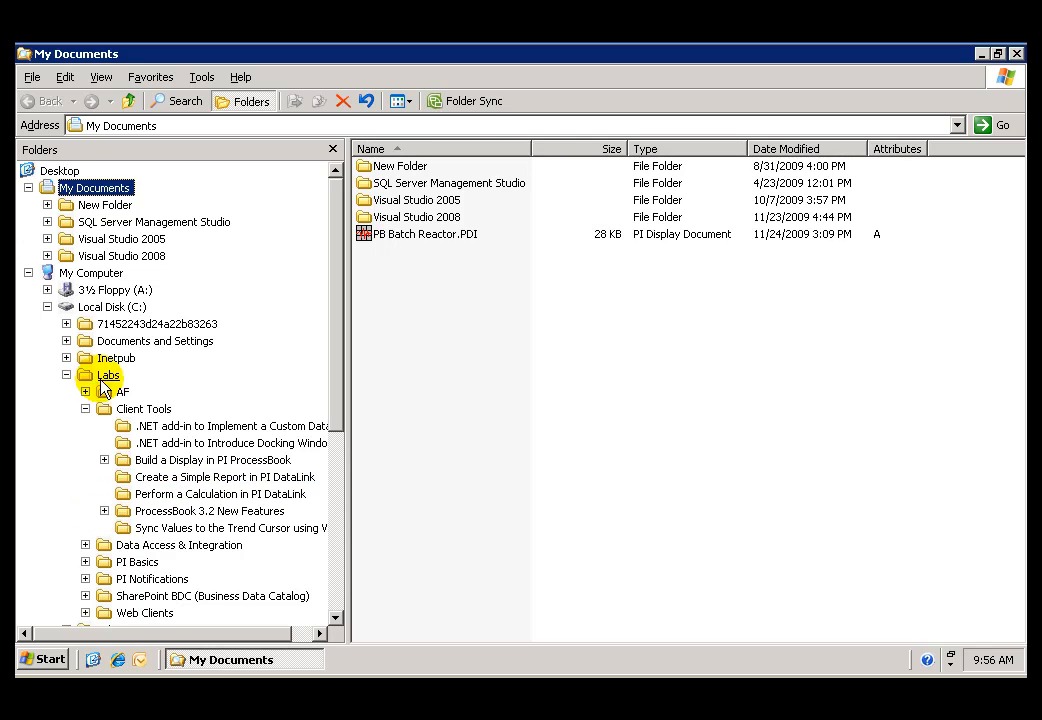
pyautogui.click(104, 511)
pyautogui.click(152, 516)
pyautogui.click(165, 546)
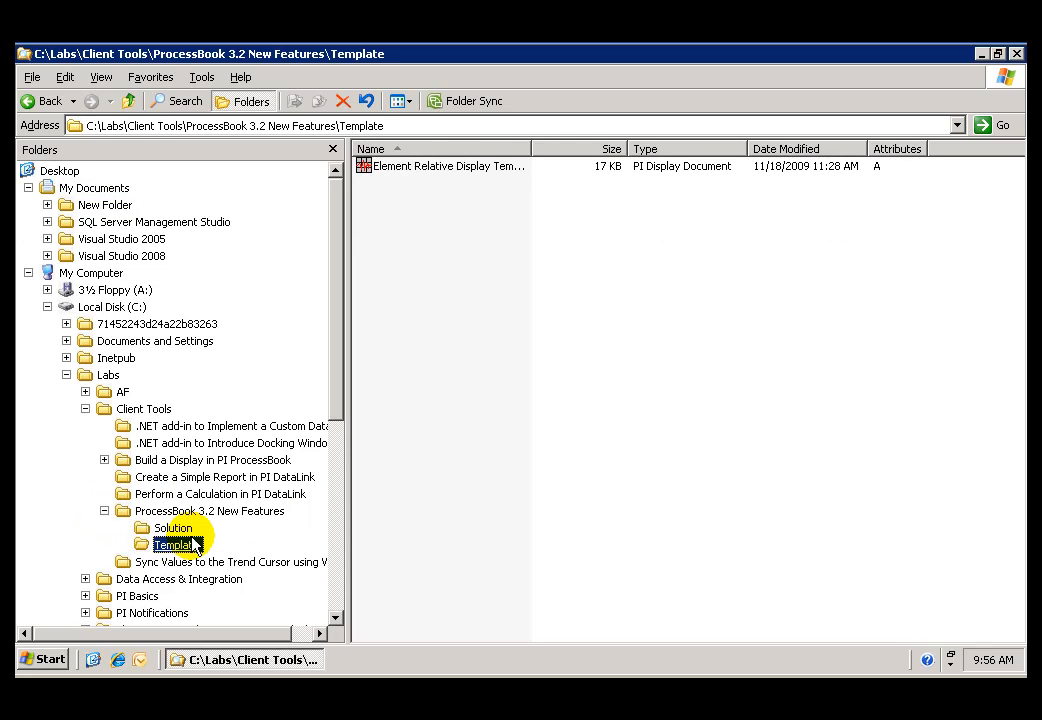
pyautogui.click(445, 172)
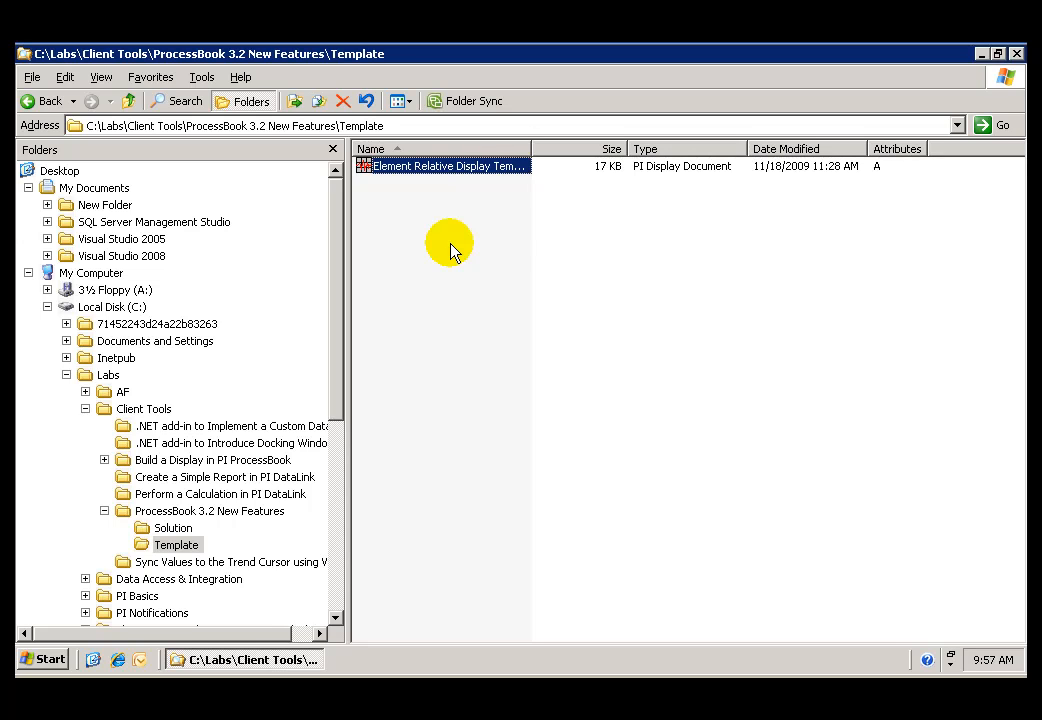
pyautogui.press('Return')
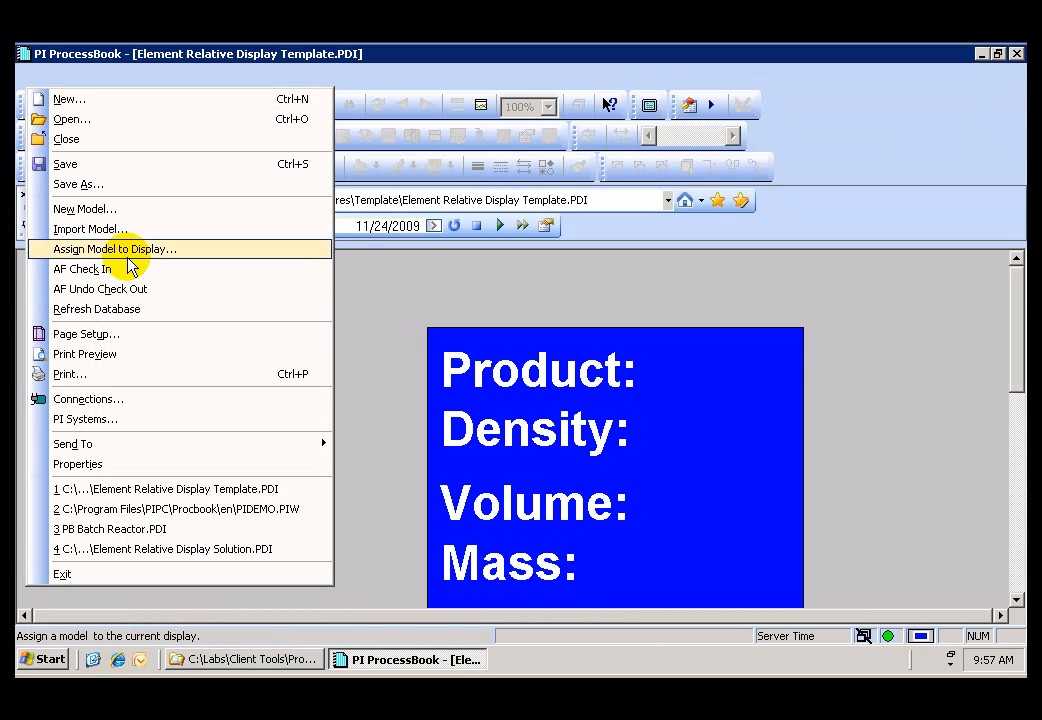
# Connect PI ProcessBook to the OSISOFT-TRNG server and close the connection manager
pyautogui.click(100, 399)
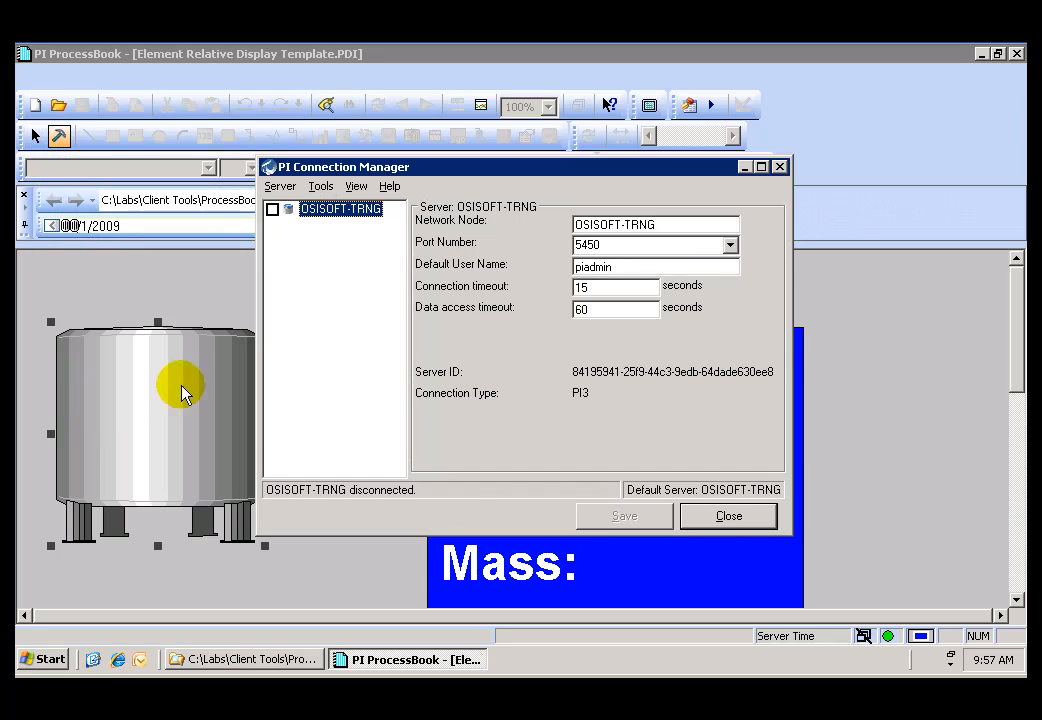
pyautogui.click(272, 209)
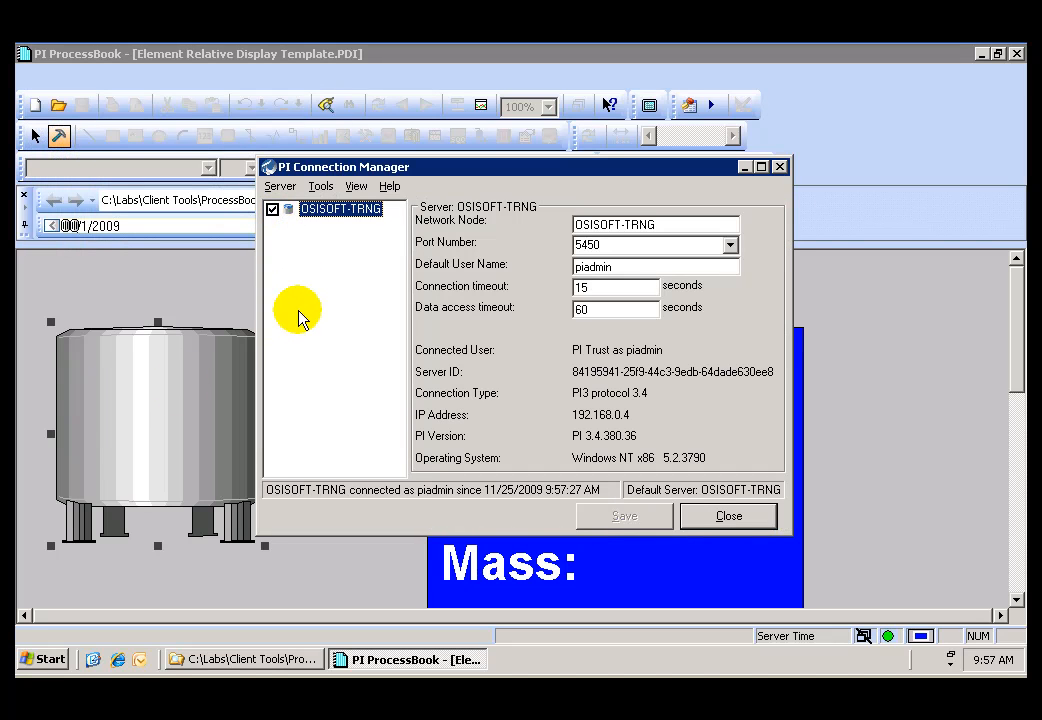
pyautogui.click(708, 518)
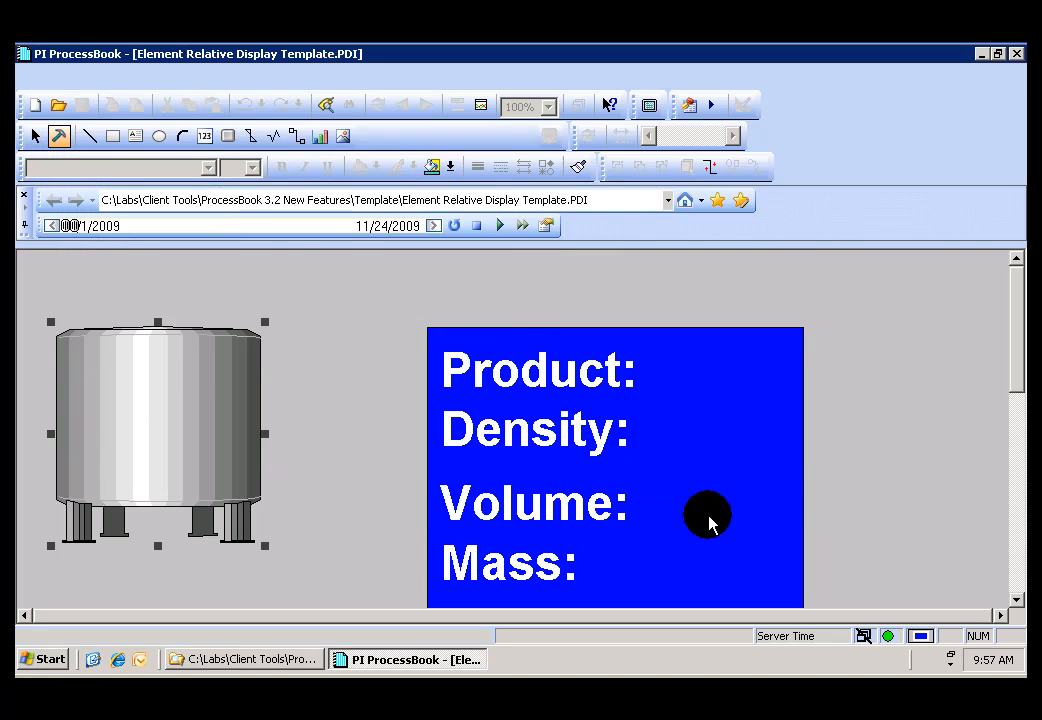
# Show the Element Relative Display pane and add all elements from an unfiltered Training Sample search as the display's elements of interest
pyautogui.click(112, 78)
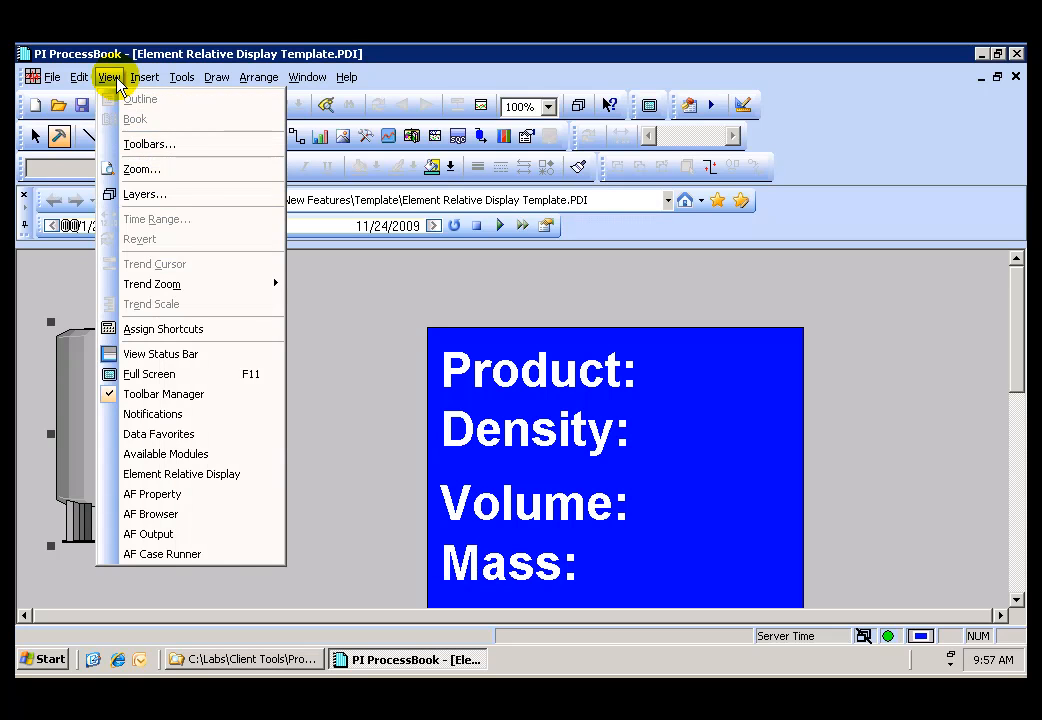
pyautogui.click(168, 478)
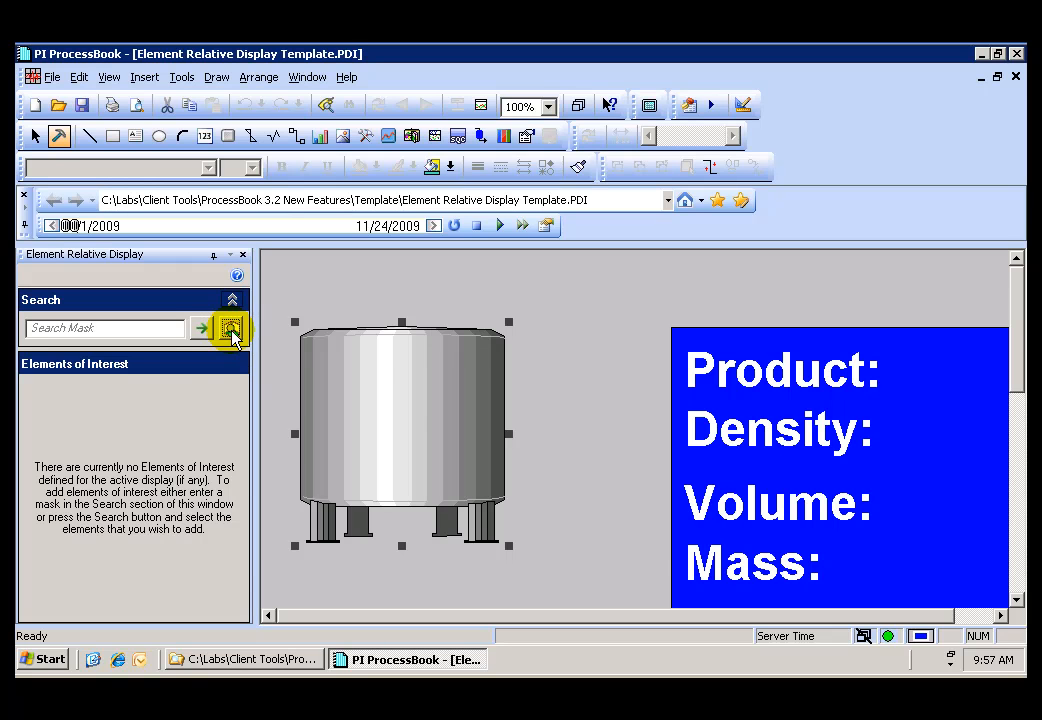
pyautogui.click(232, 330)
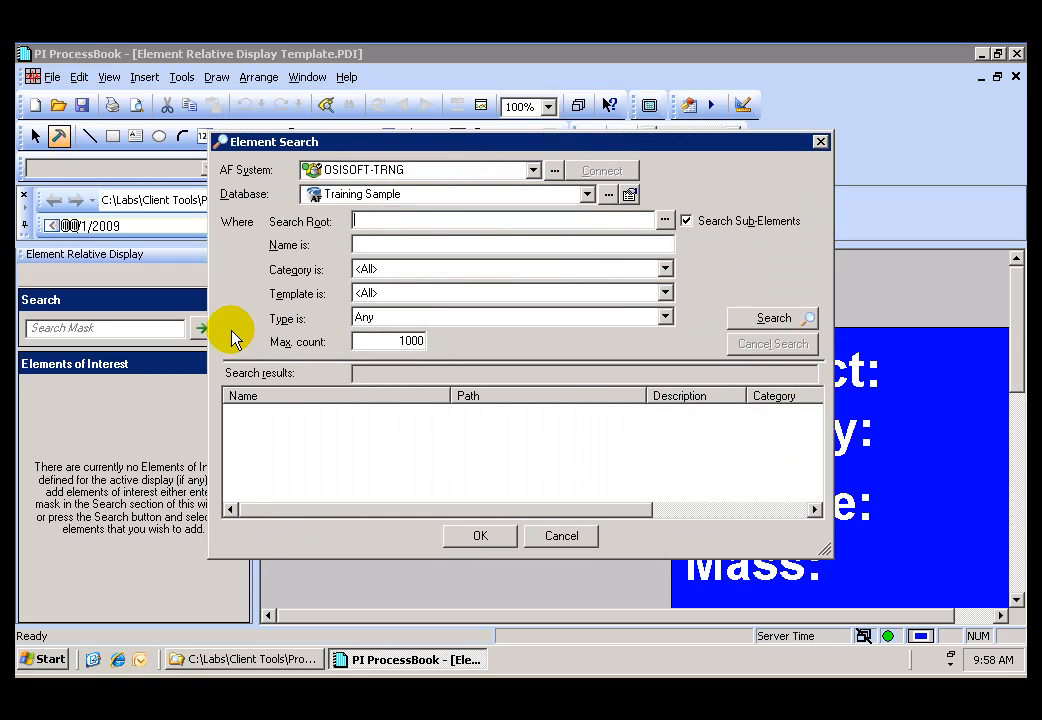
pyautogui.click(757, 324)
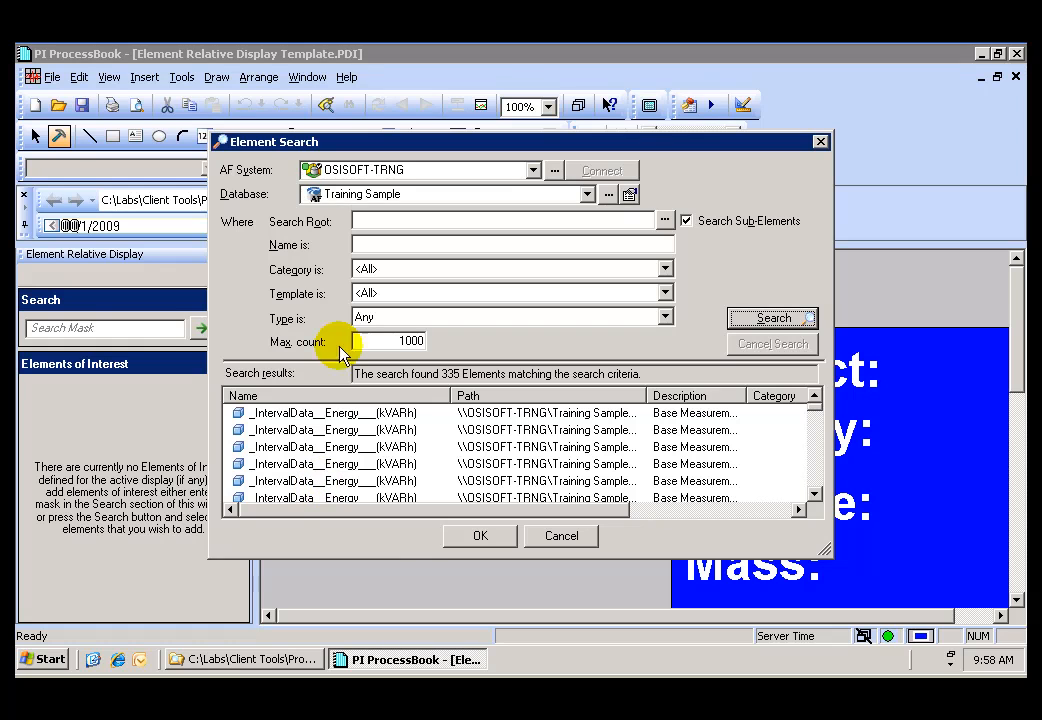
pyautogui.click(466, 543)
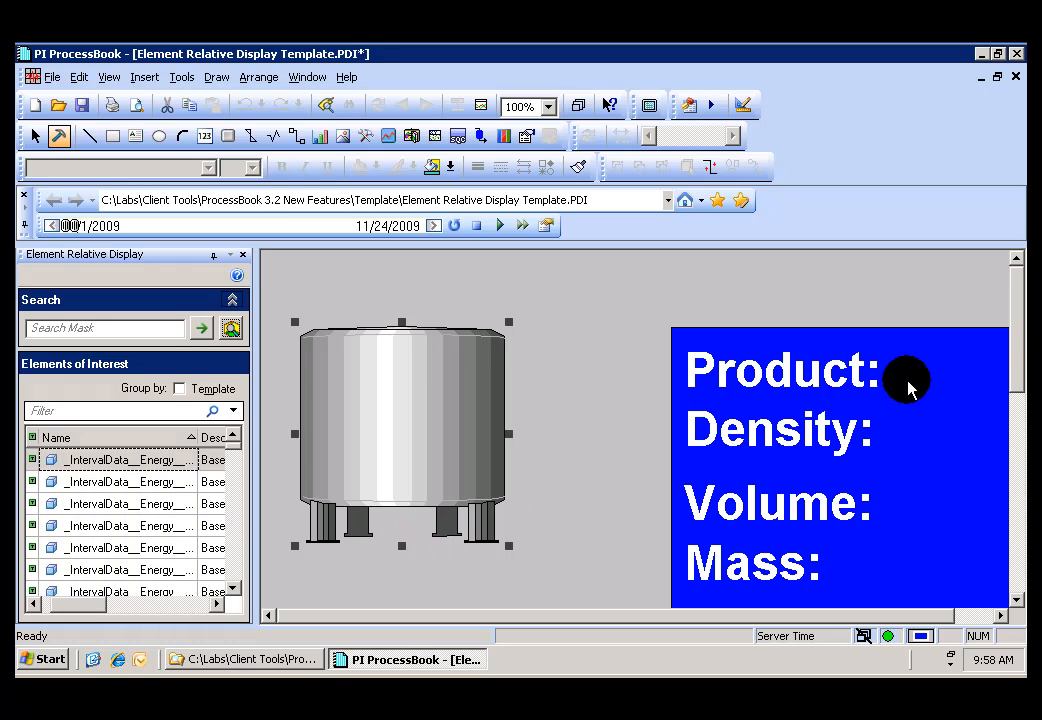
pyautogui.scroll(-1, 1015, 352)
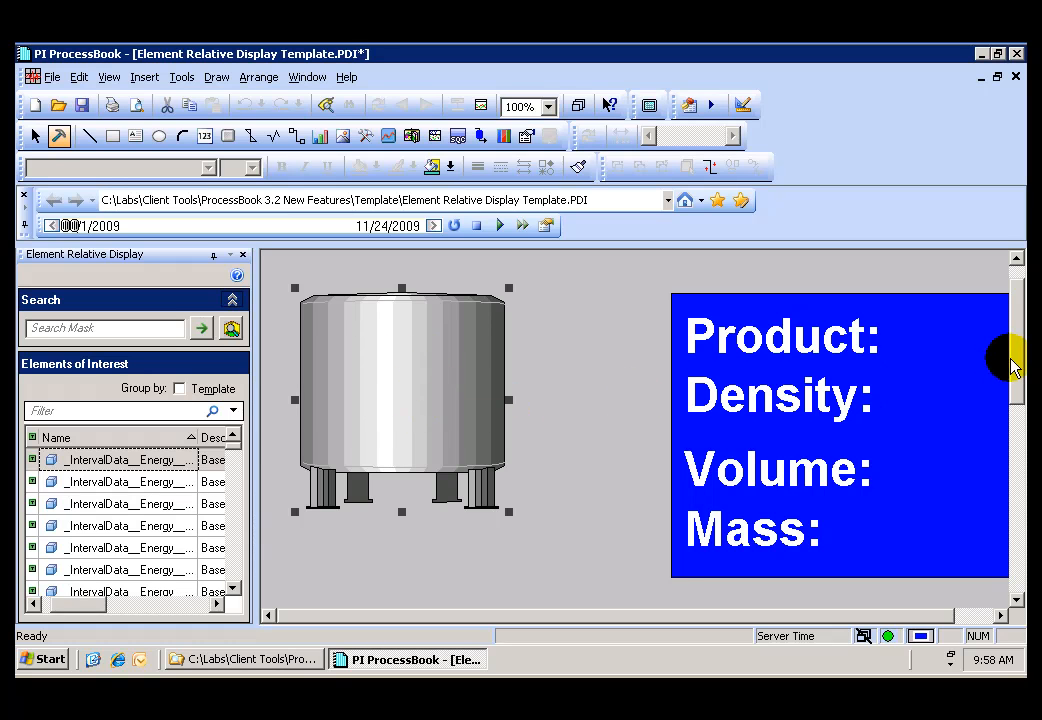
pyautogui.moveTo(1016, 372); pyautogui.dragTo(1016, 500)
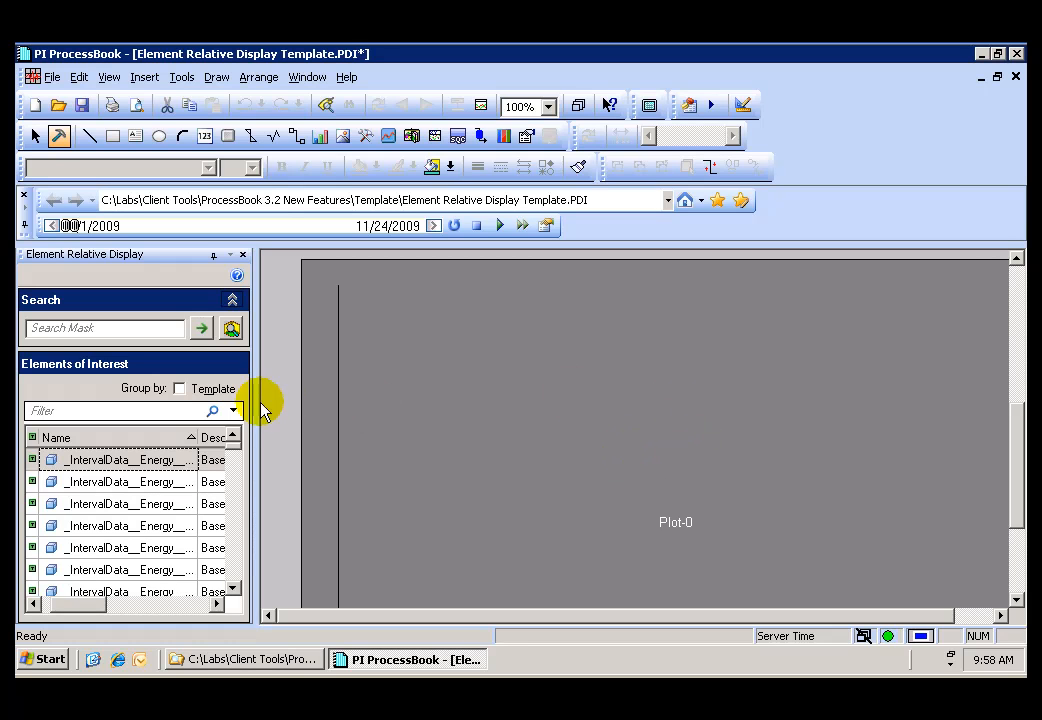
# Filter the elements of interest by "reactor" and select HOU Reactor 101
pyautogui.click(70, 413)
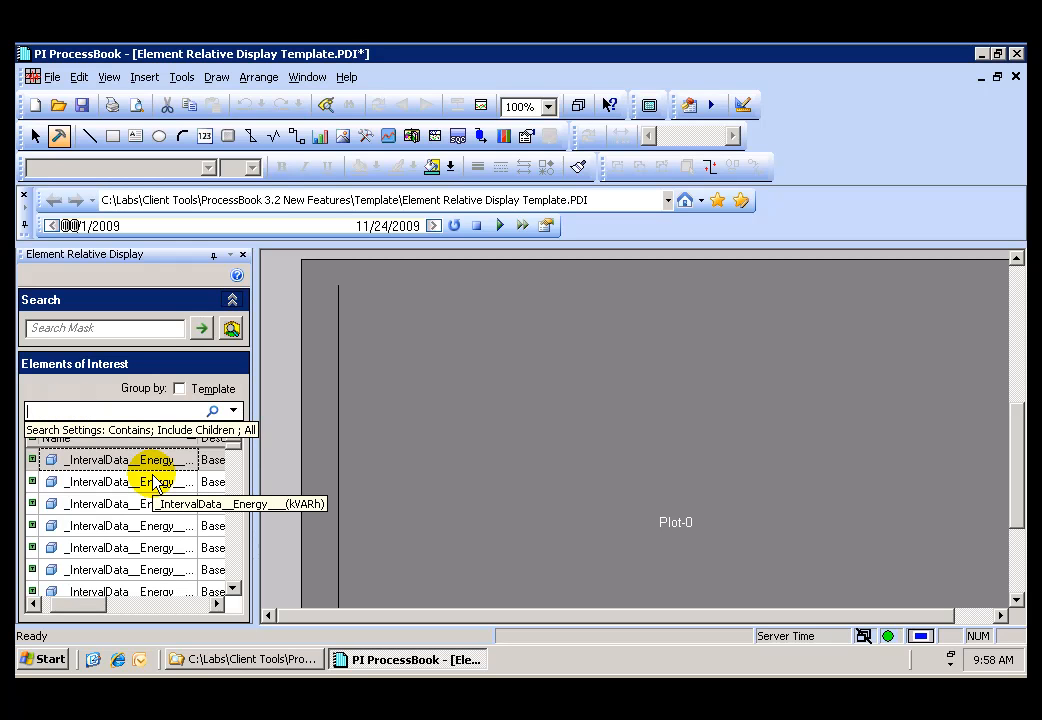
pyautogui.write('reactor')
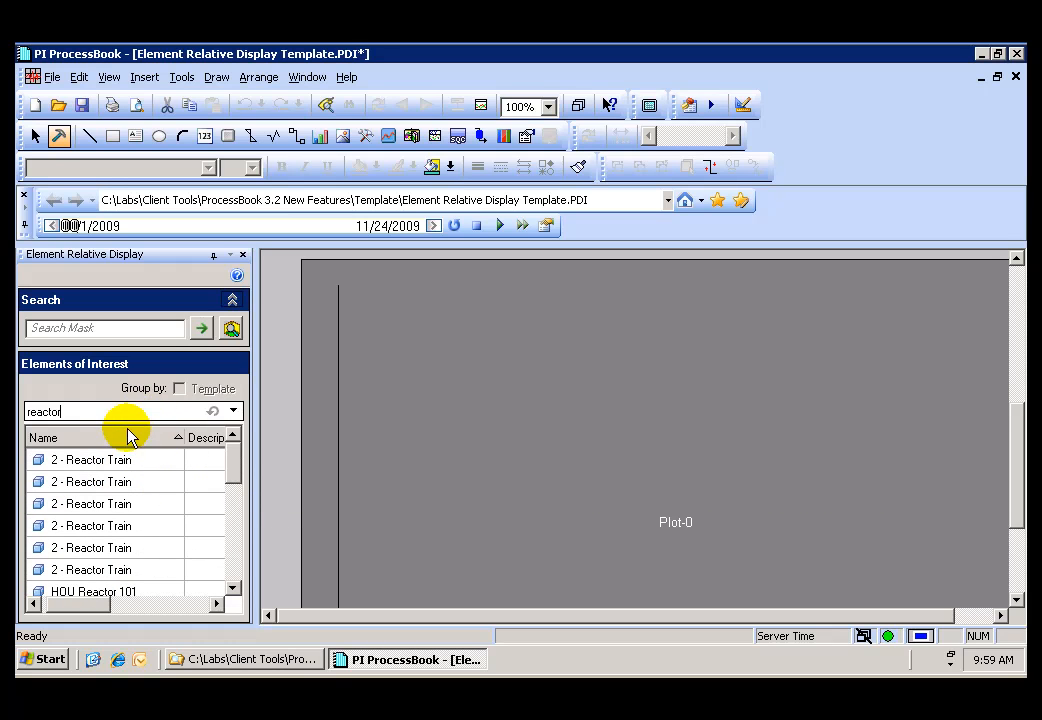
pyautogui.scroll(-1, 234, 471)
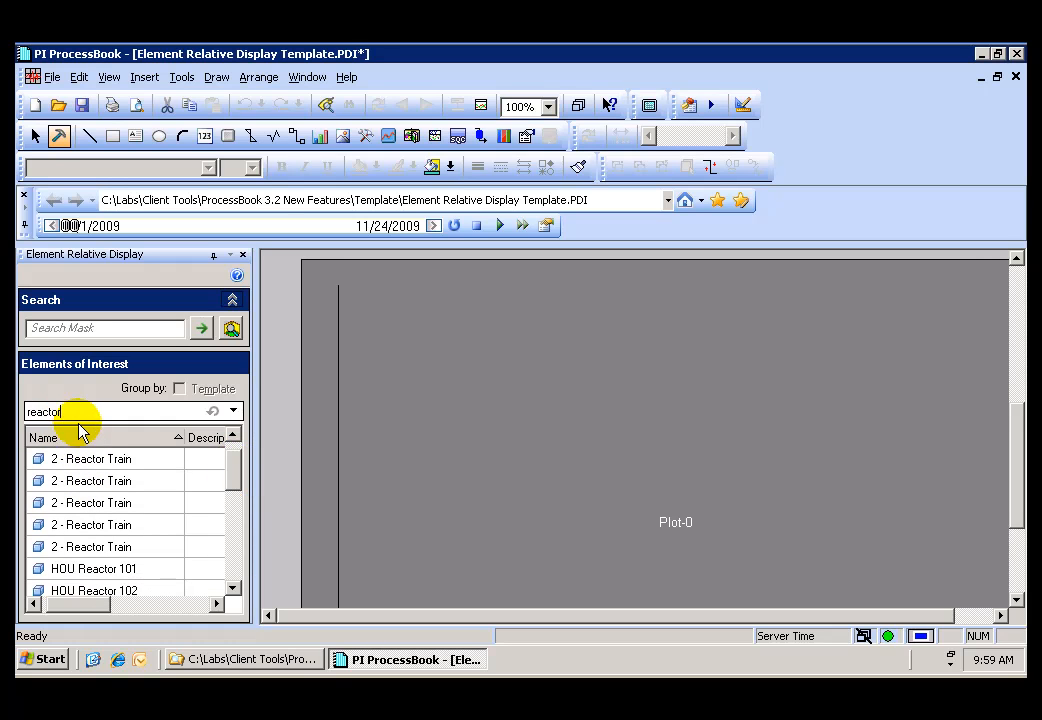
pyautogui.scroll(-1, 231, 485)
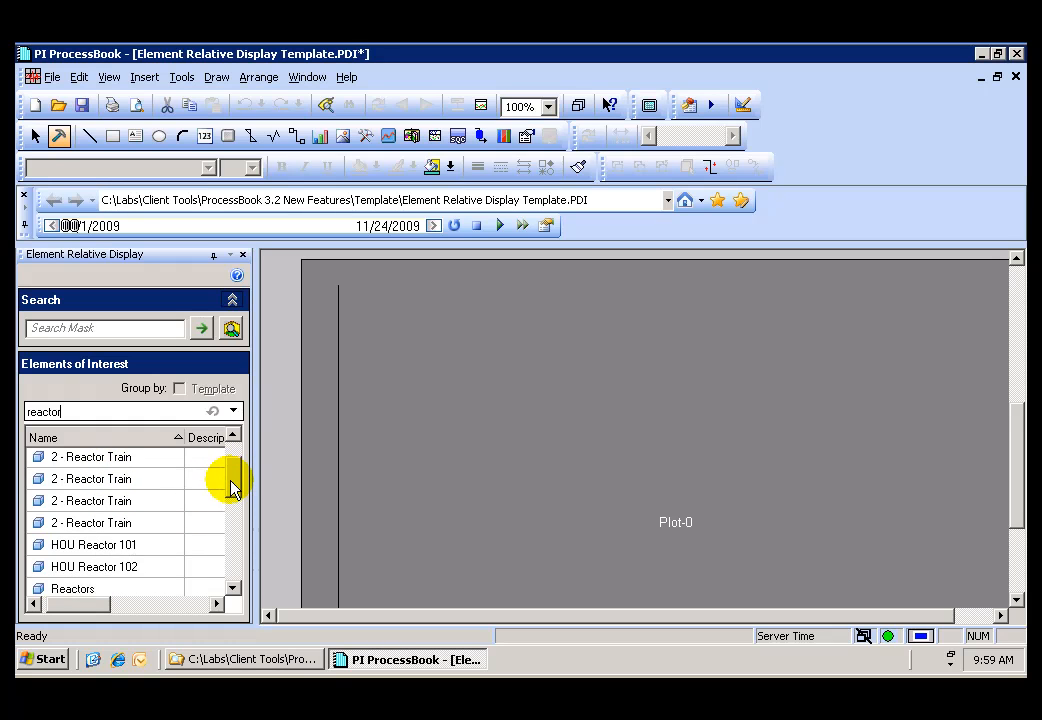
pyautogui.scroll(-1, 231, 485)
pyautogui.click(119, 536)
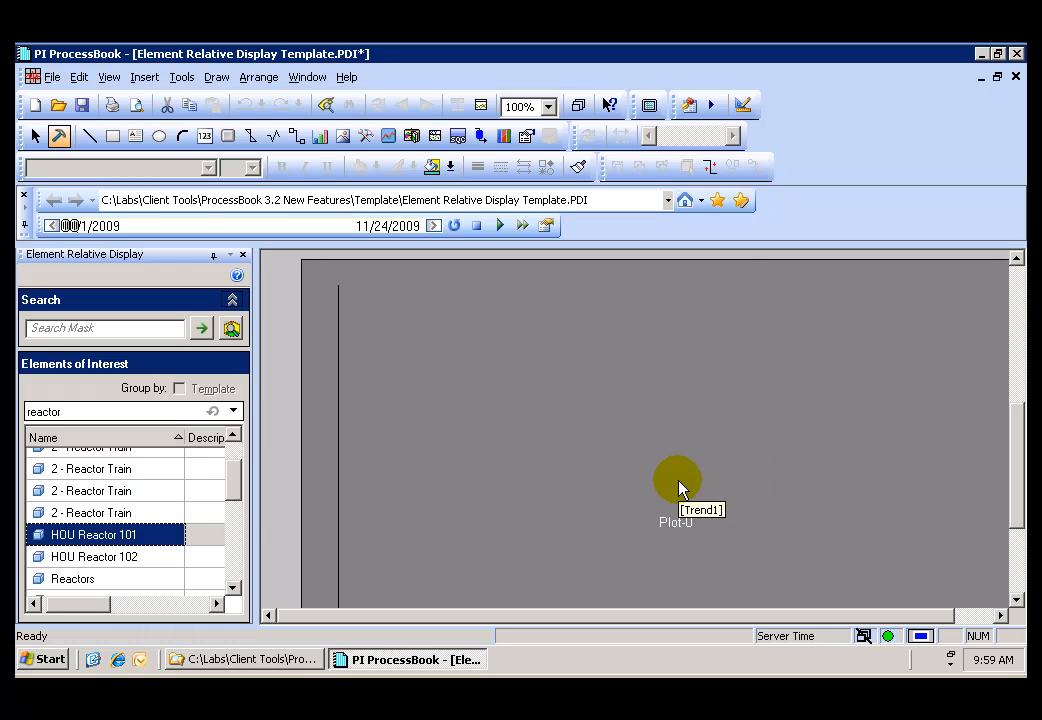
# Edit the display's Plot-0 trend definition and choose the Temperature attribute of HOU Reactor 101 as element relative data
pyautogui.doubleClick(679, 488)
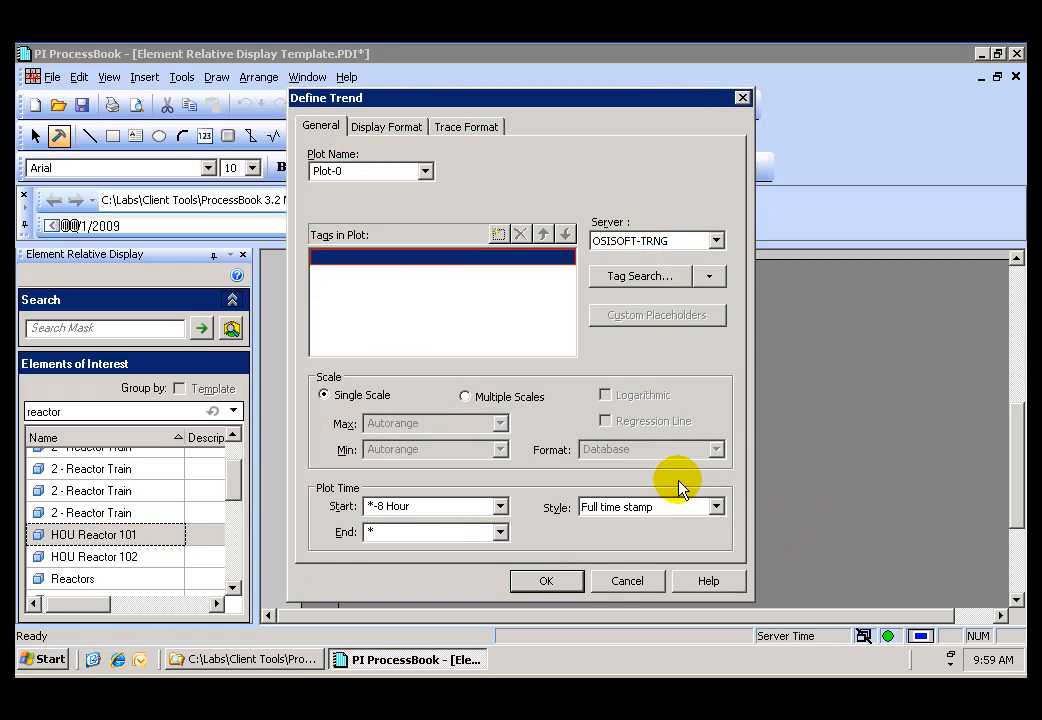
pyautogui.click(709, 279)
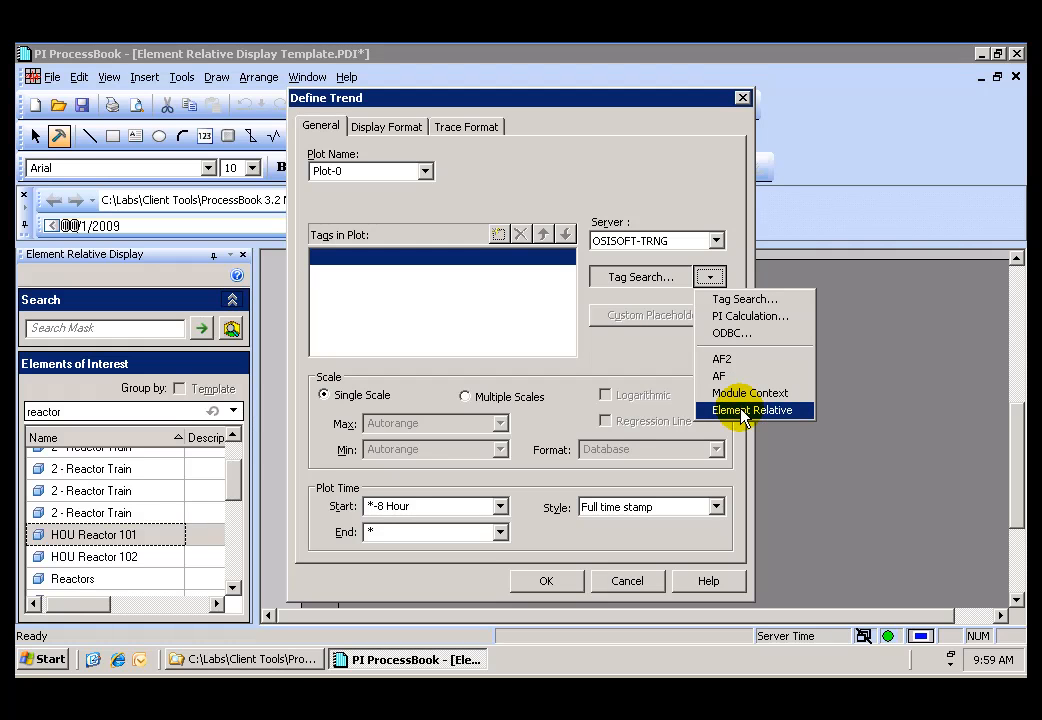
pyautogui.click(741, 411)
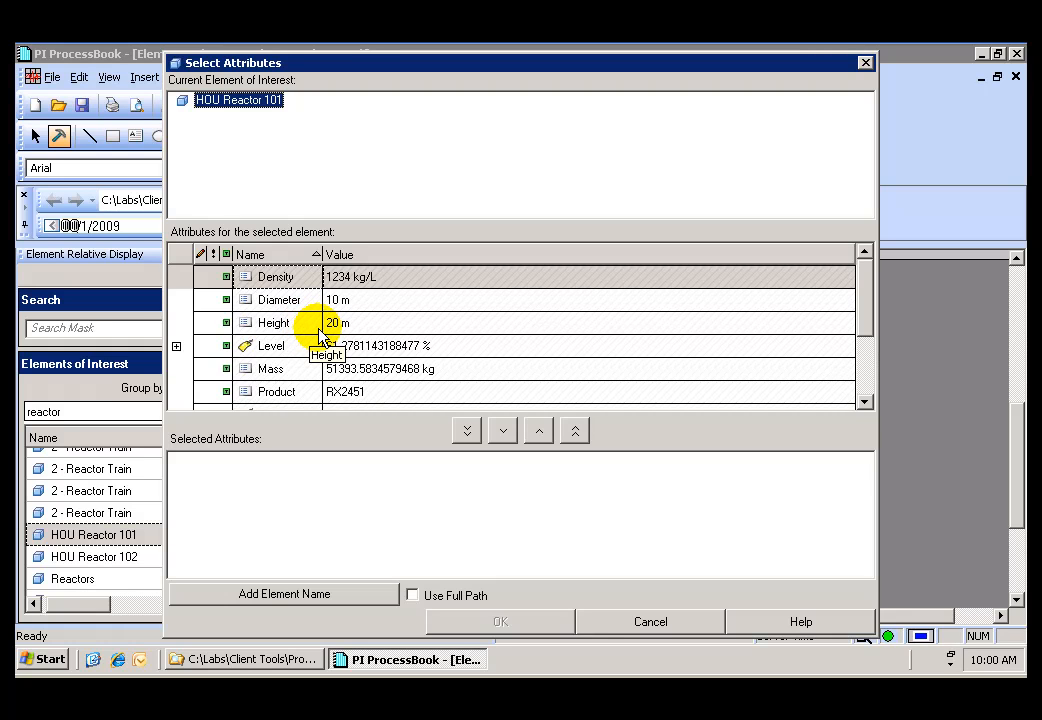
pyautogui.click(864, 402)
pyautogui.click(864, 402)
pyautogui.click(864, 402)
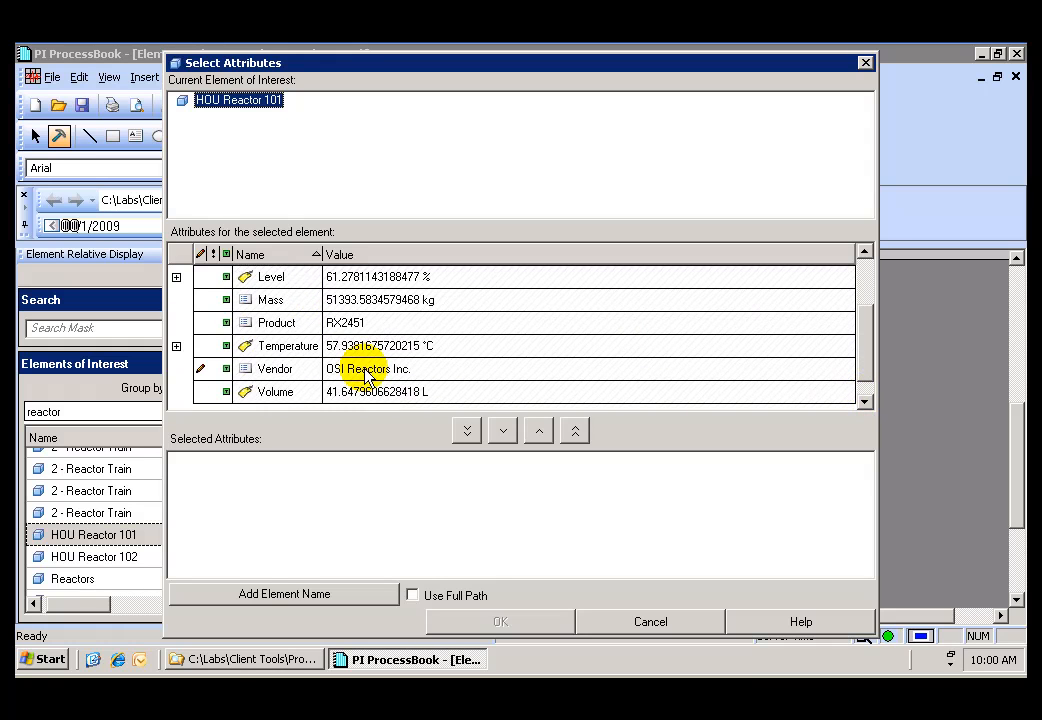
pyautogui.click(280, 347)
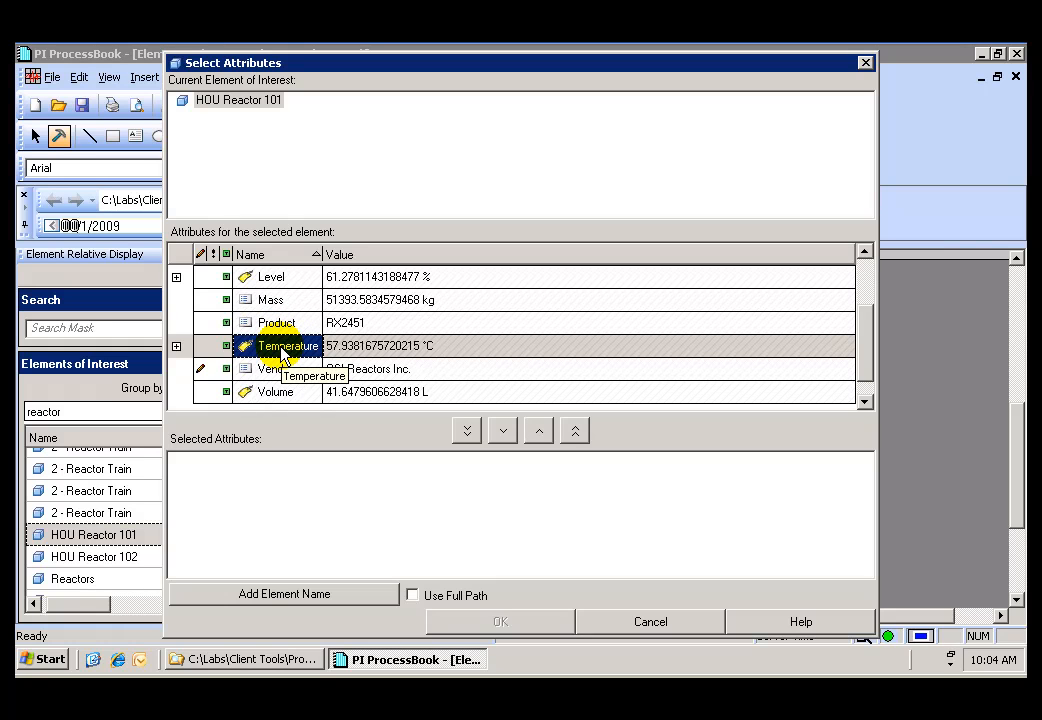
pyautogui.click(502, 432)
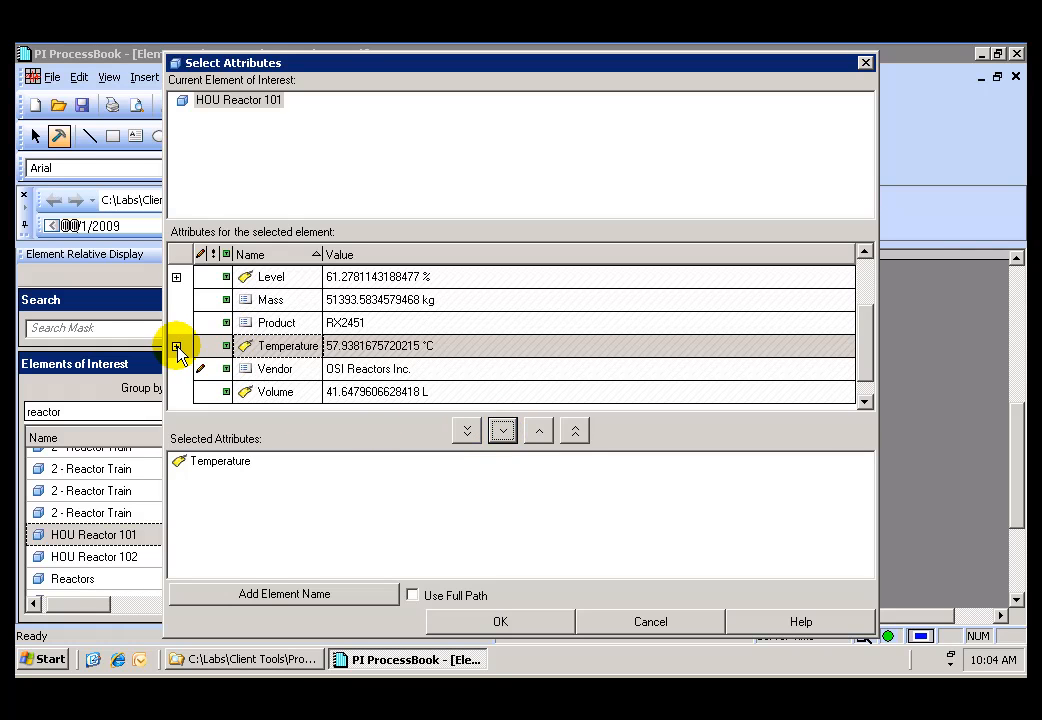
# Include Temperature's Lower Limit, Typical Value and Upper Limit child attributes in the selection and accept the attributes for the trend
pyautogui.click(176, 346)
pyautogui.click(865, 401)
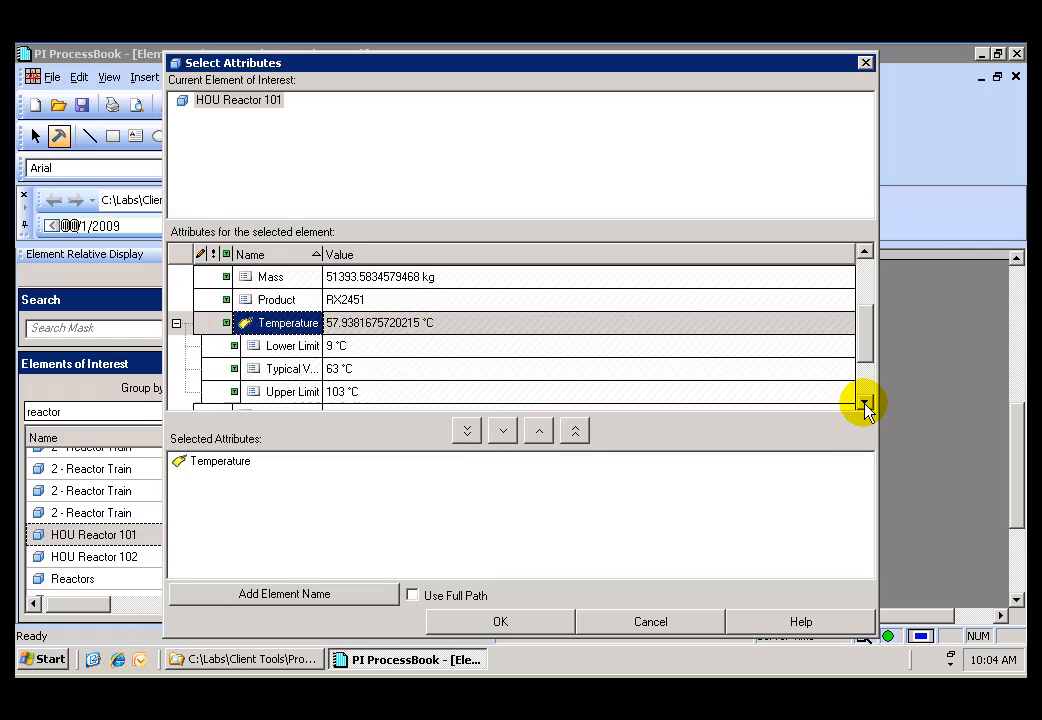
pyautogui.click(865, 401)
pyautogui.click(337, 330)
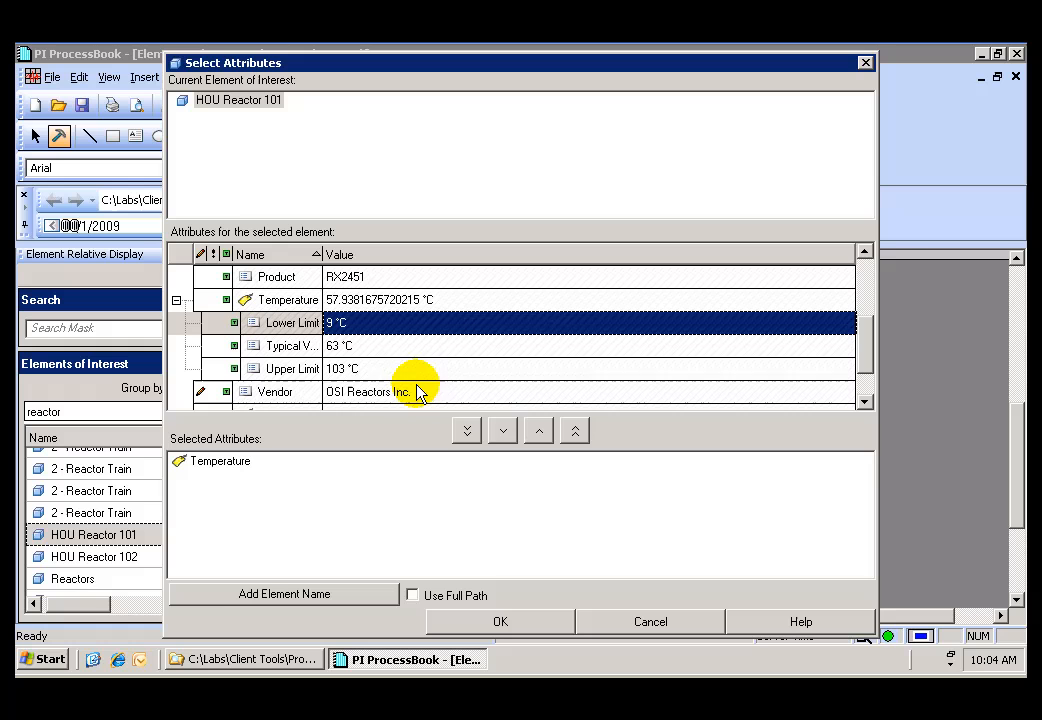
pyautogui.click(502, 431)
pyautogui.click(348, 346)
pyautogui.click(502, 431)
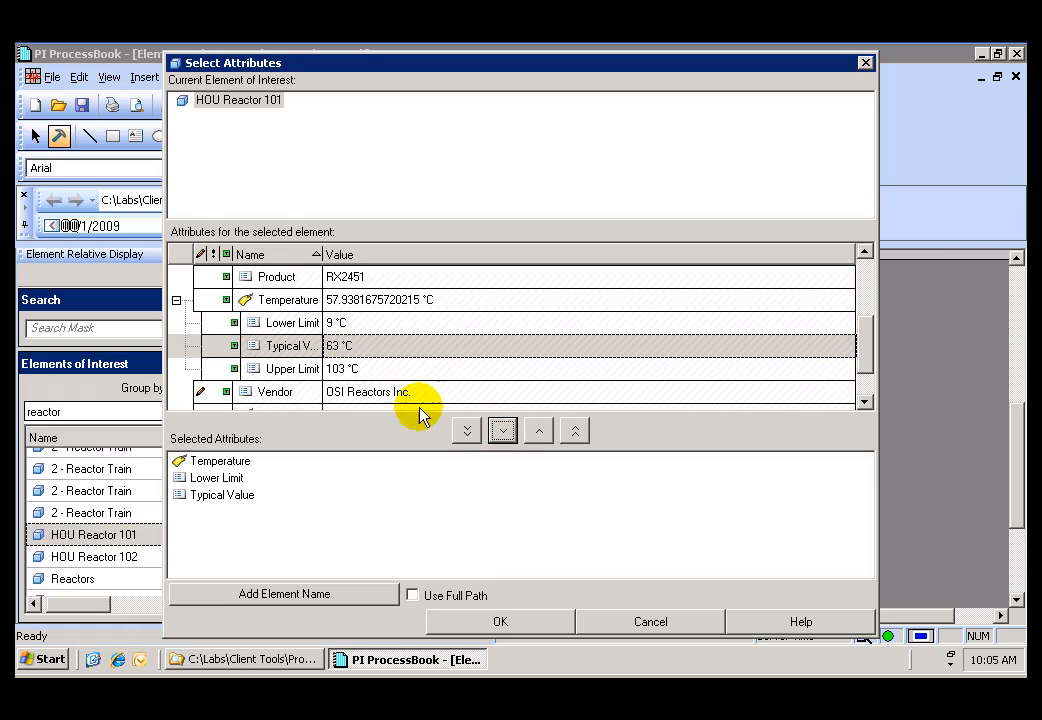
pyautogui.click(372, 369)
pyautogui.click(502, 431)
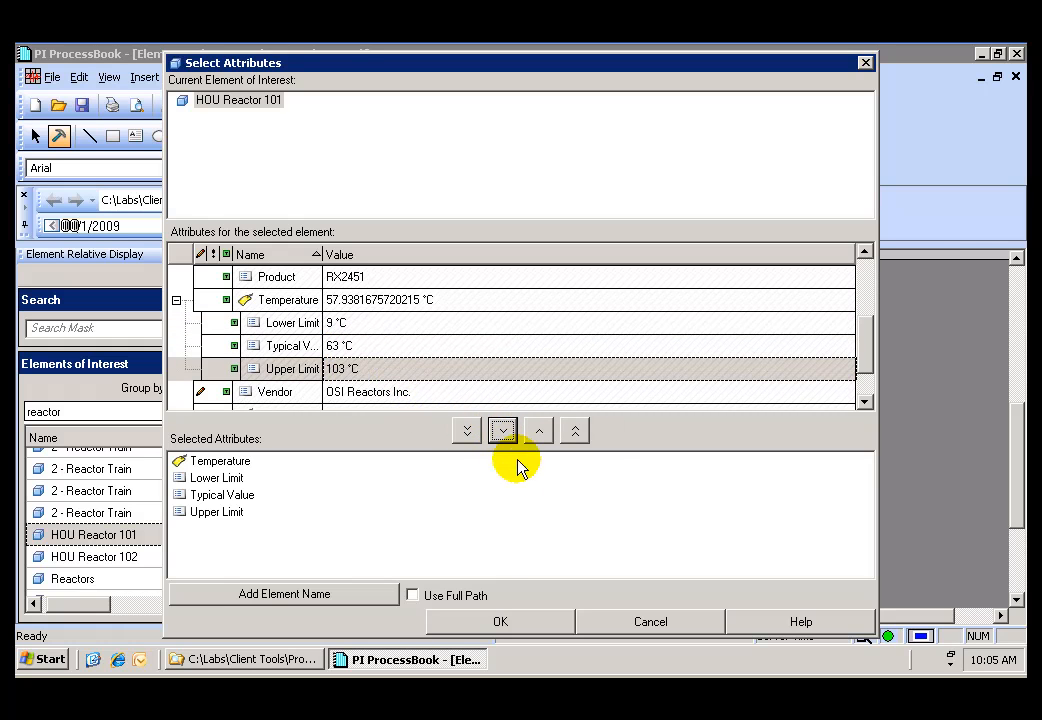
pyautogui.click(495, 622)
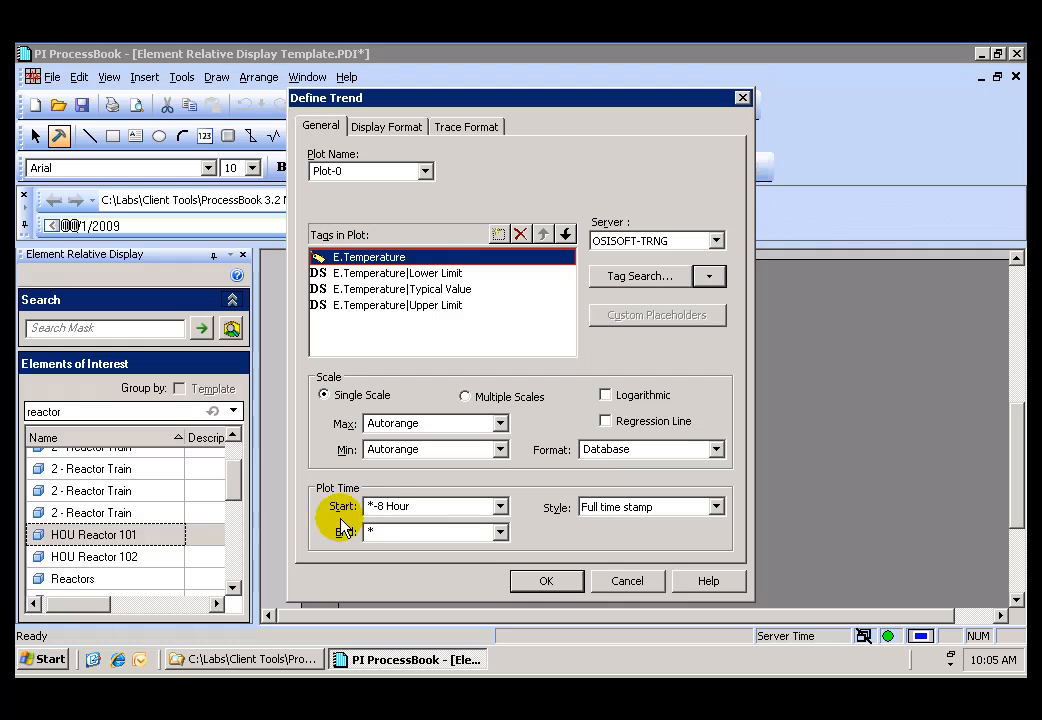
# Set the trend's plot start time to *-12 Hour and accept the trend definition
pyautogui.click(383, 508)
pyautogui.click(386, 513)
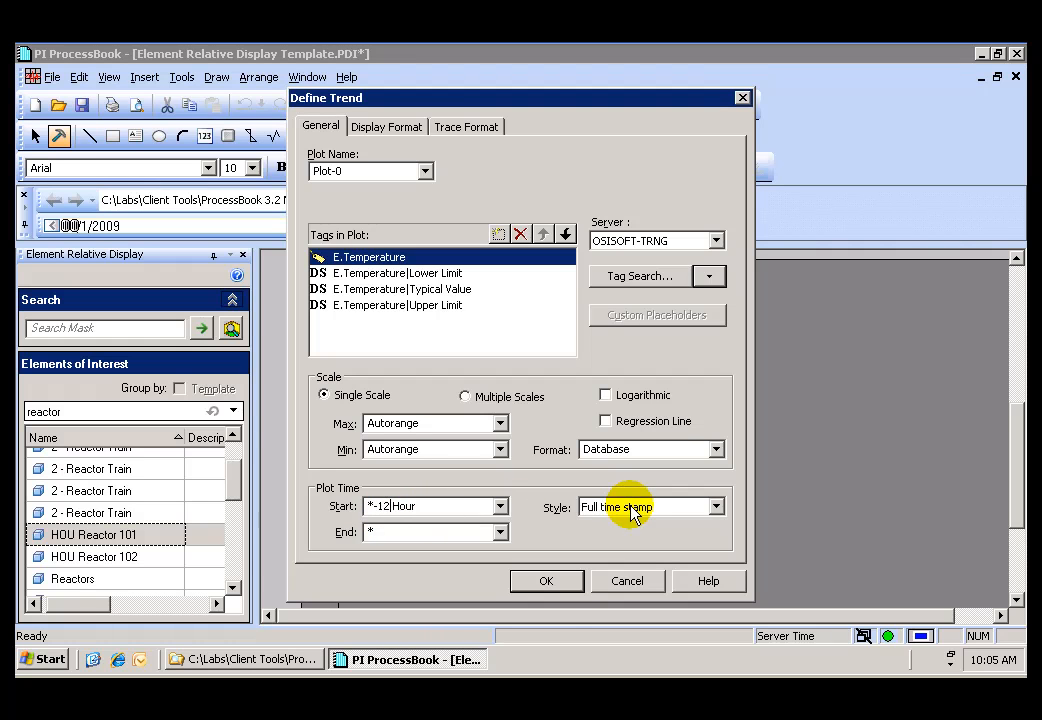
pyautogui.click(544, 582)
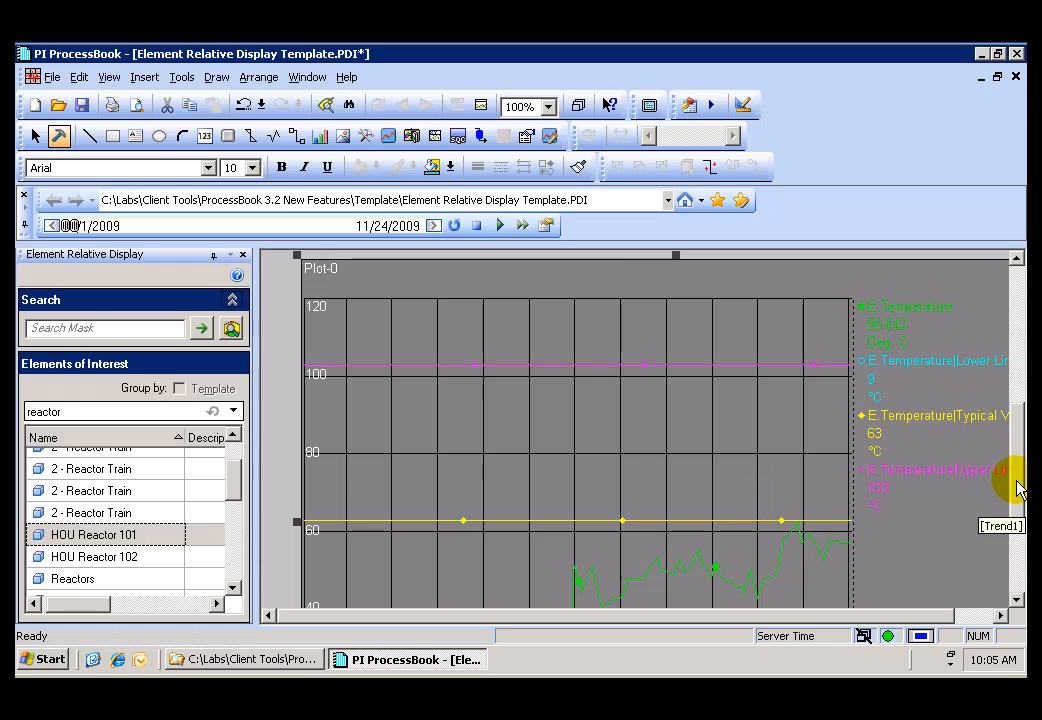
# Add a value symbol beside the Product label in the blue box, tied to the element relative attribute Product
pyautogui.moveTo(1016, 490); pyautogui.dragTo(1016, 354)
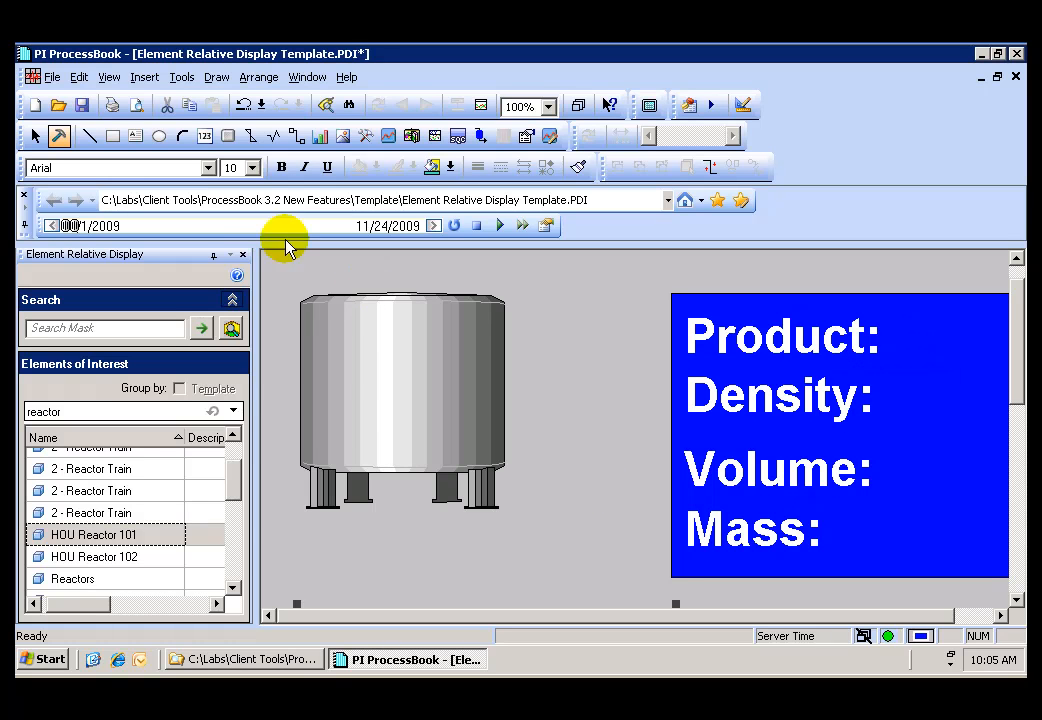
pyautogui.click(216, 78)
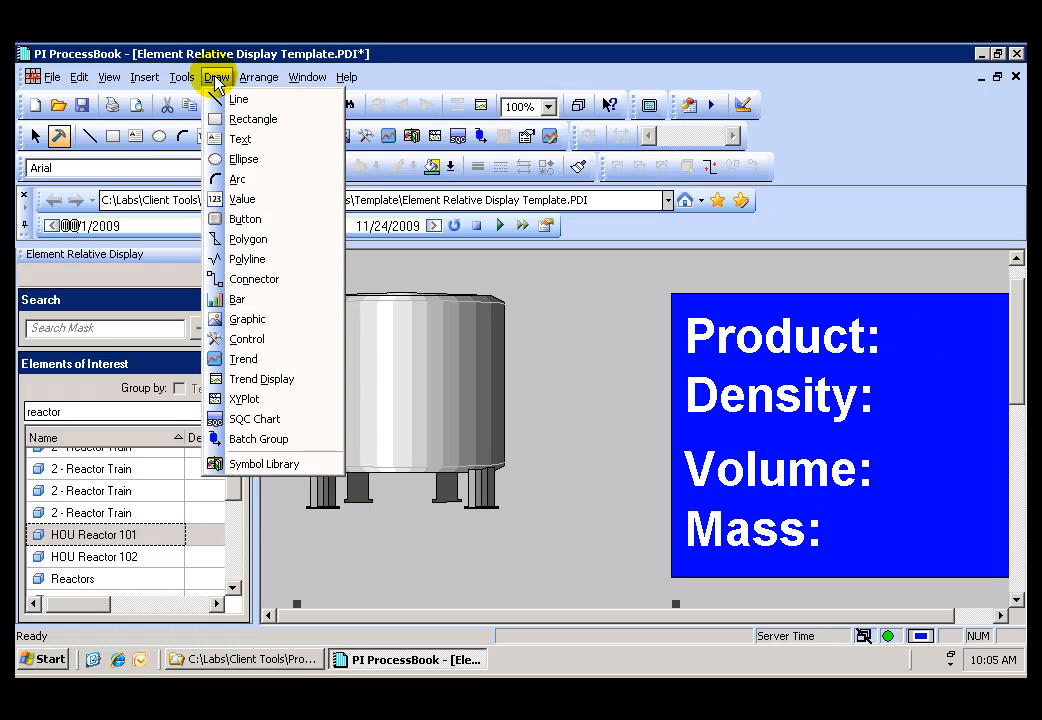
pyautogui.click(242, 200)
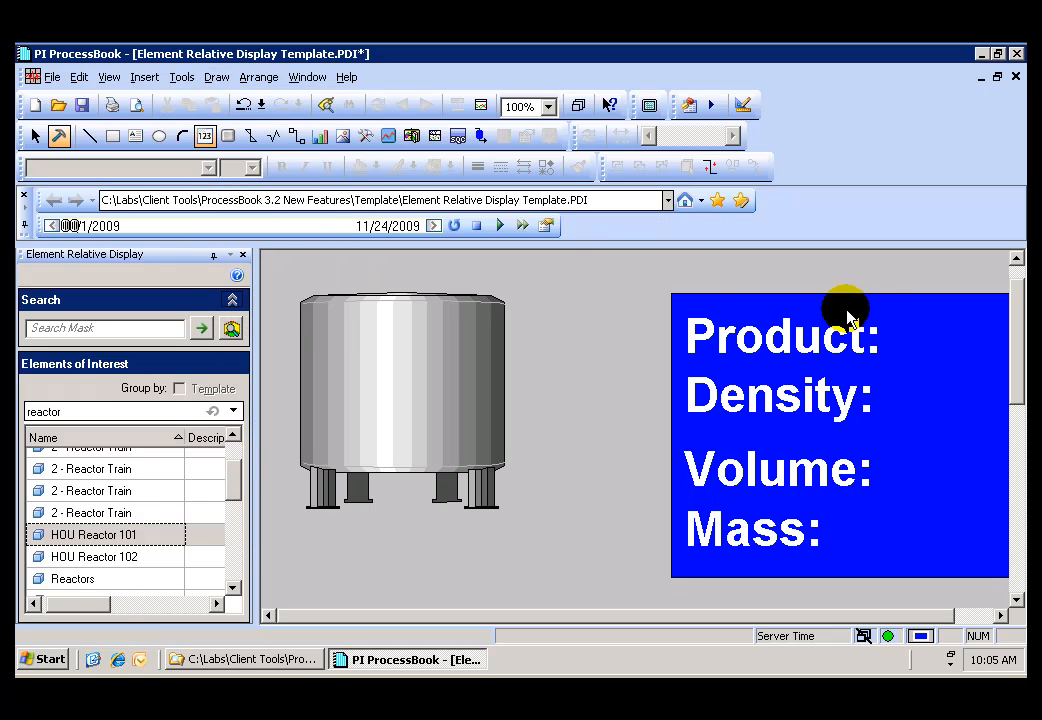
pyautogui.click(885, 325)
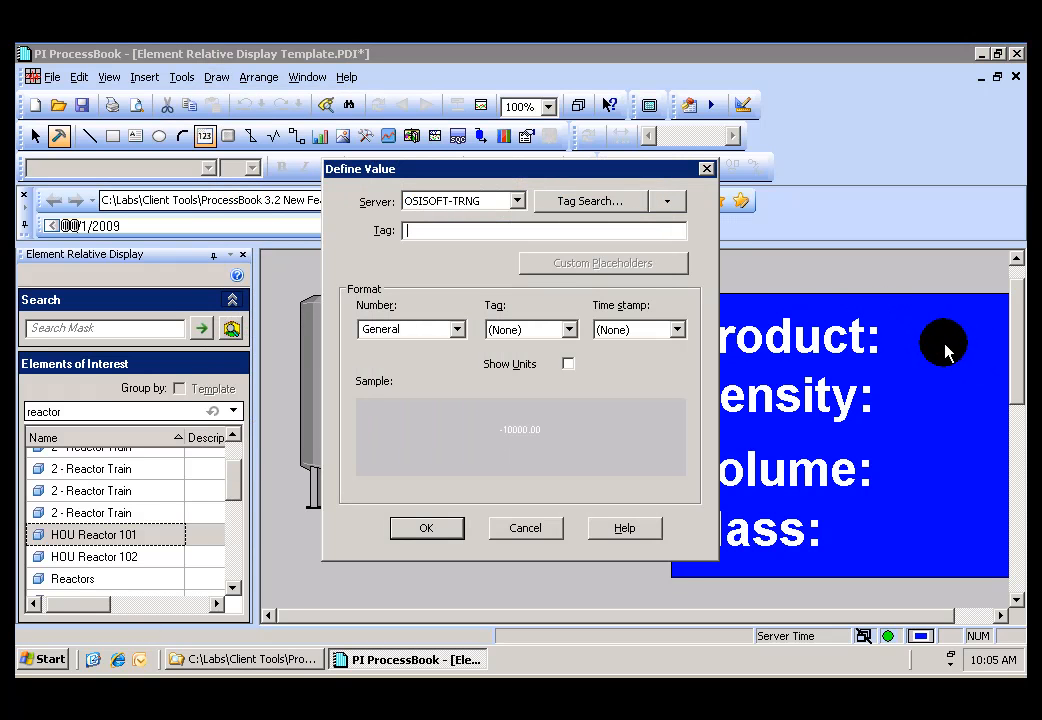
pyautogui.click(666, 203)
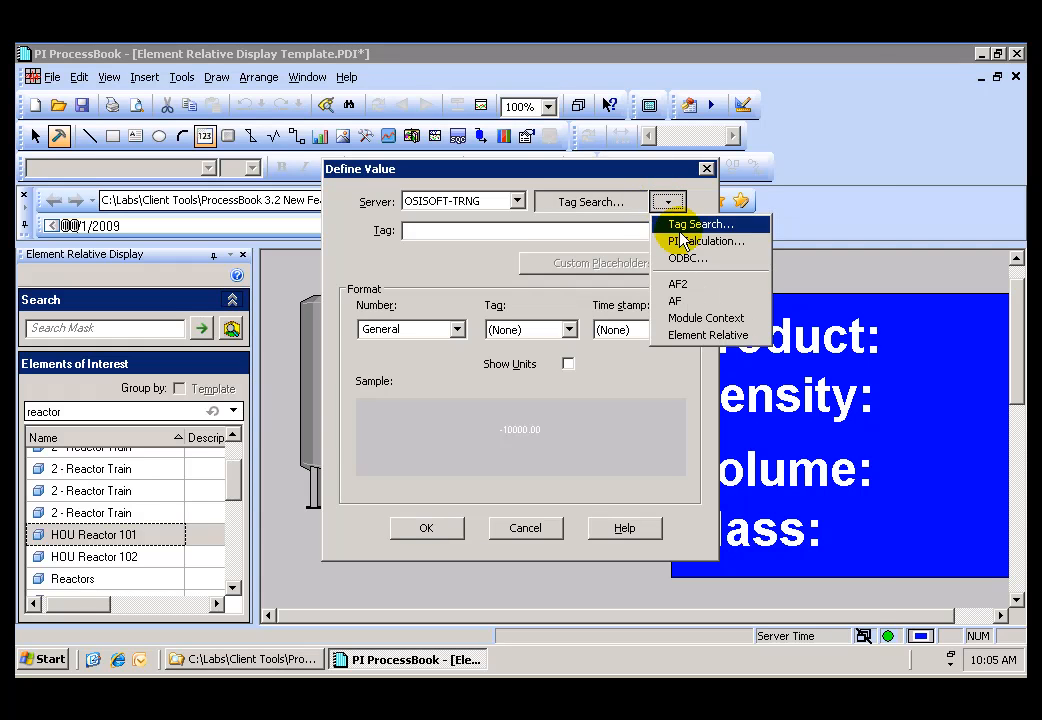
pyautogui.click(680, 335)
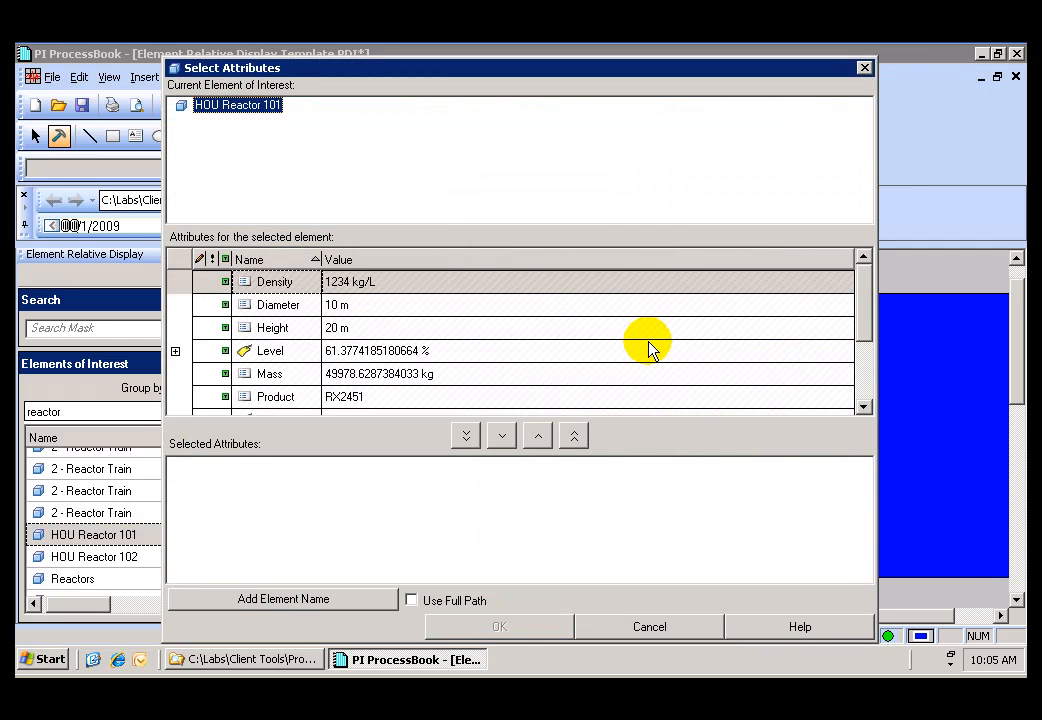
pyautogui.scroll(-1, 861, 333)
pyautogui.click(290, 374)
pyautogui.click(500, 435)
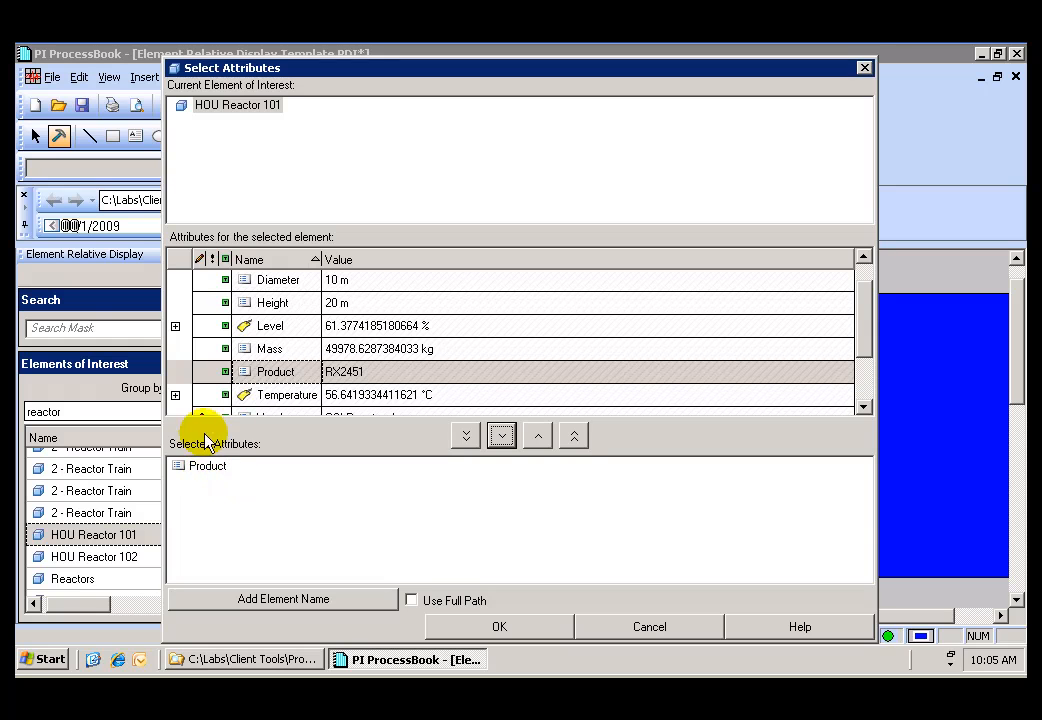
pyautogui.click(495, 627)
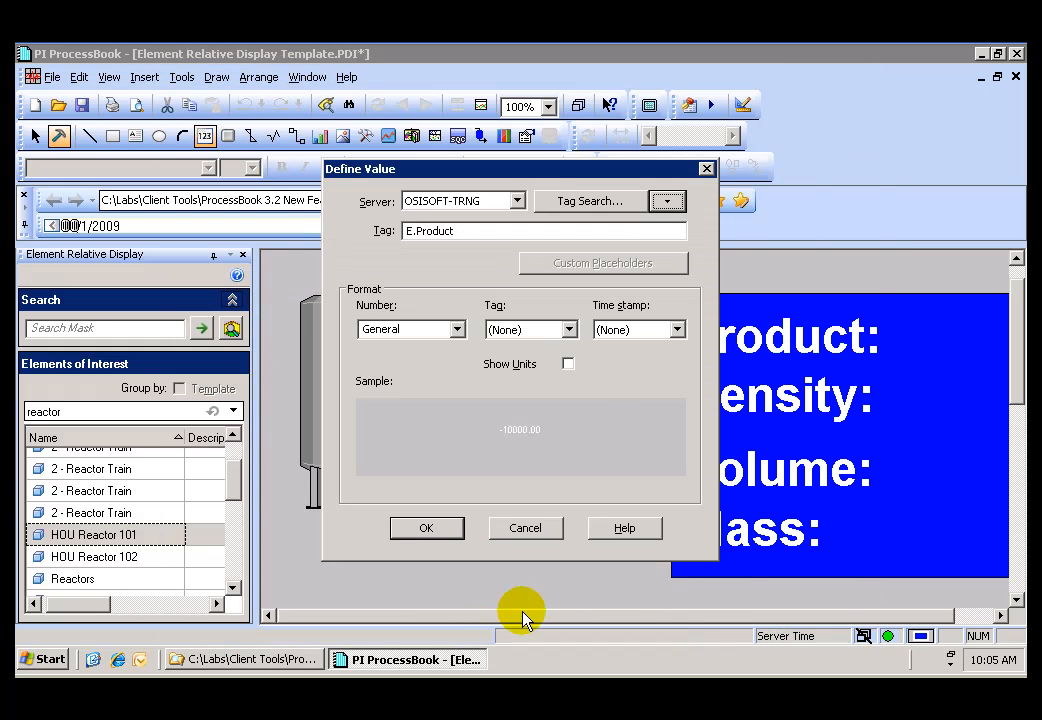
pyautogui.click(430, 530)
# Format the product value as 16-point black text and move it down level with the Product label
pyautogui.moveTo(952, 332); pyautogui.dragTo(967, 358)
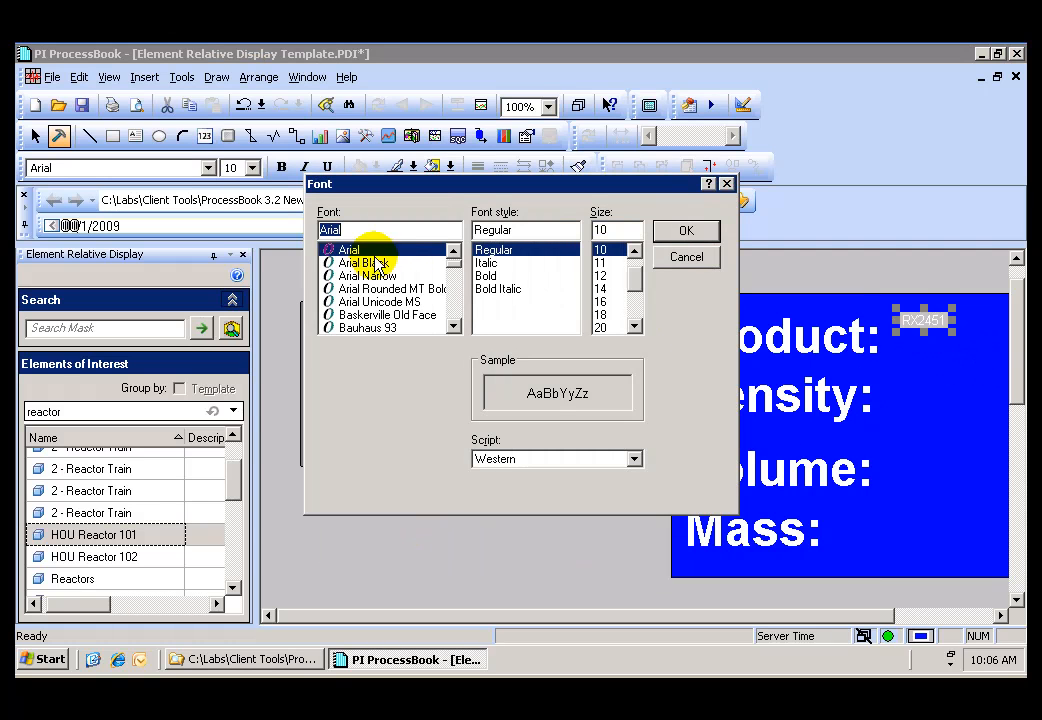
pyautogui.click(603, 301)
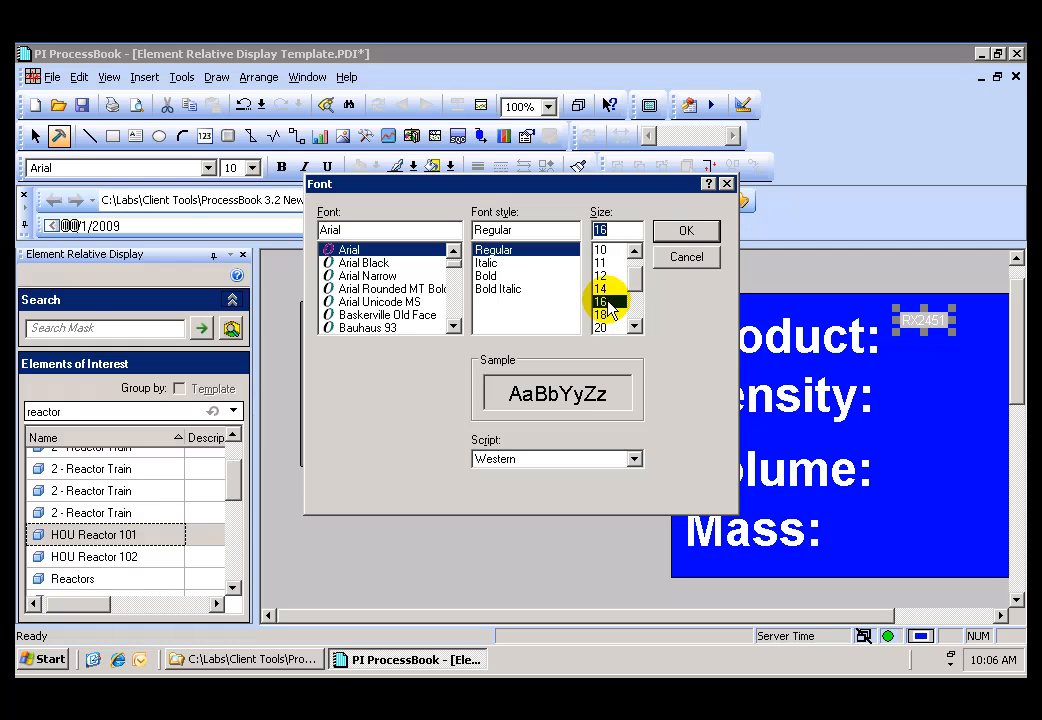
pyautogui.click(672, 236)
pyautogui.click(413, 166)
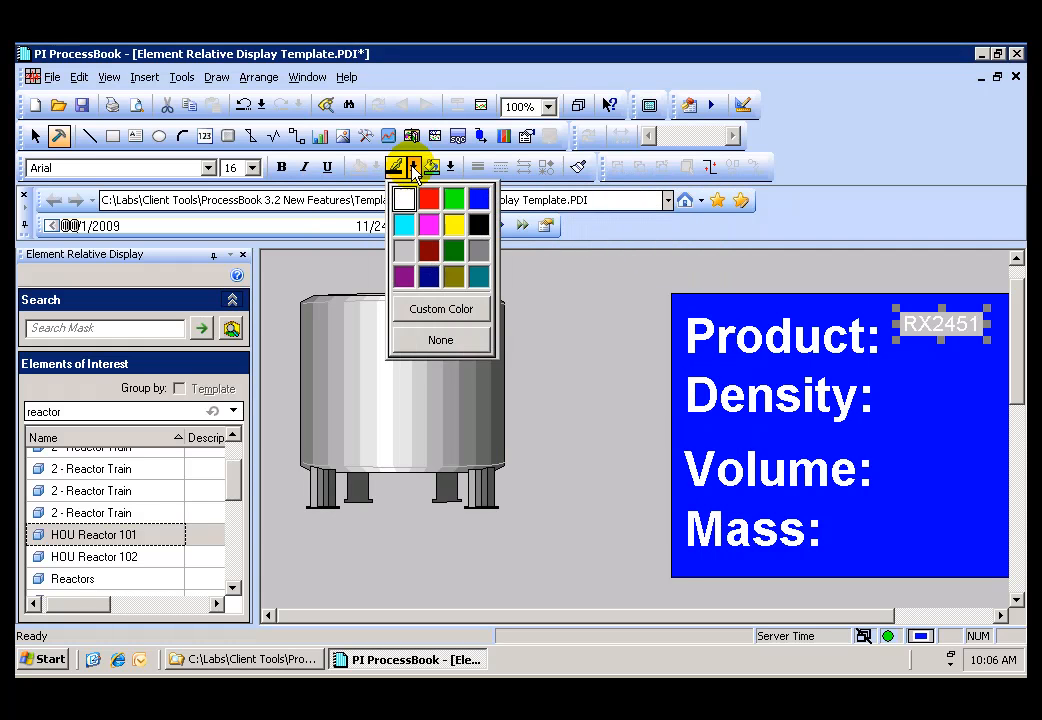
pyautogui.click(477, 224)
pyautogui.moveTo(925, 345); pyautogui.dragTo(928, 363)
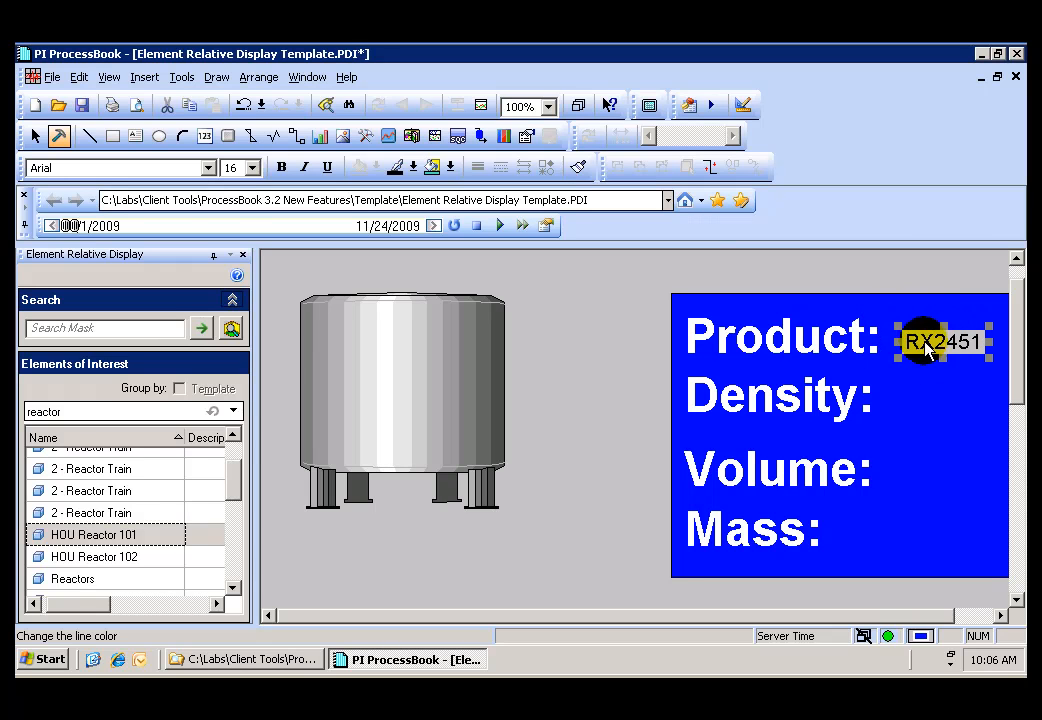
pyautogui.click(585, 375)
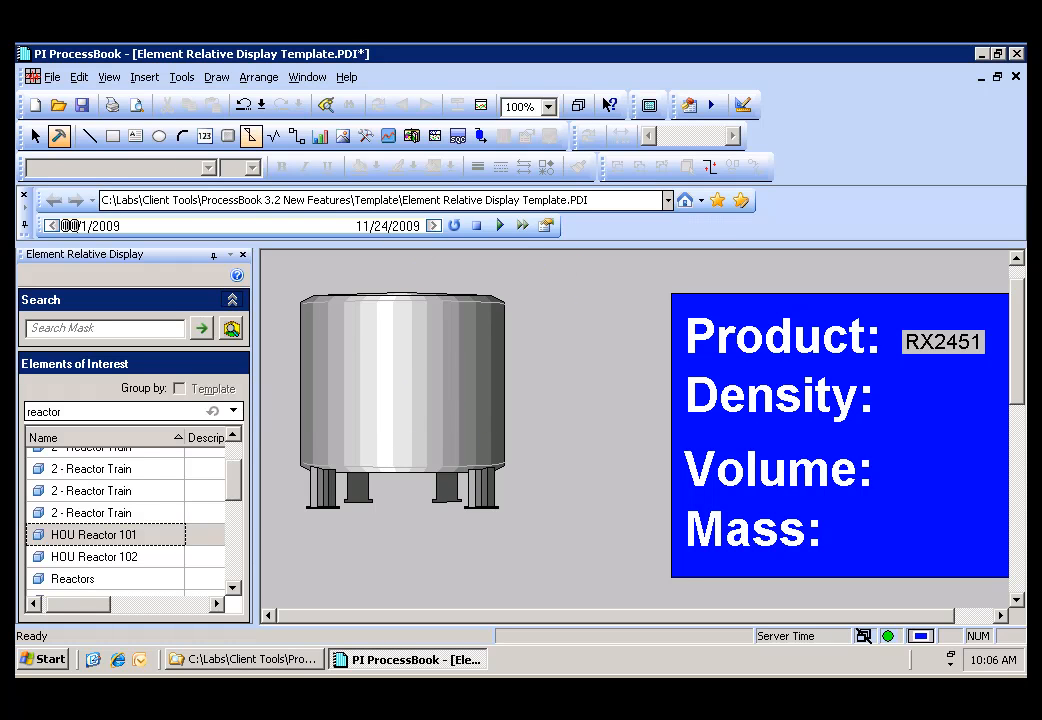
# Add a value symbol beside the Density label, tied to the element relative attribute Density and showing units
pyautogui.click(219, 78)
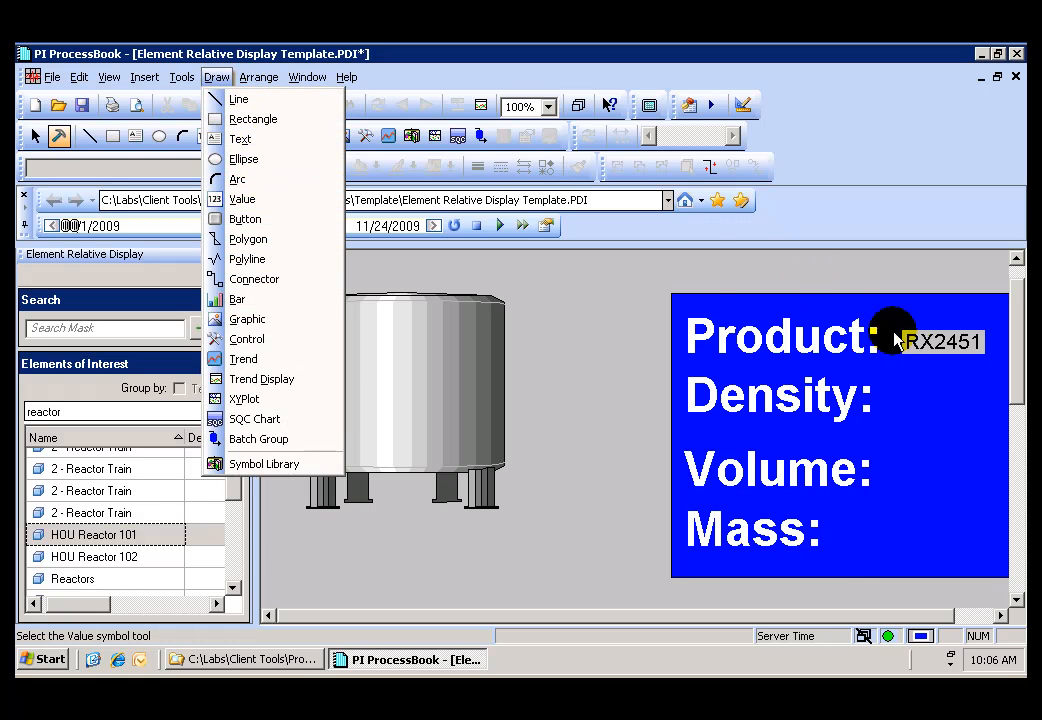
pyautogui.click(911, 388)
pyautogui.click(668, 206)
pyautogui.click(686, 334)
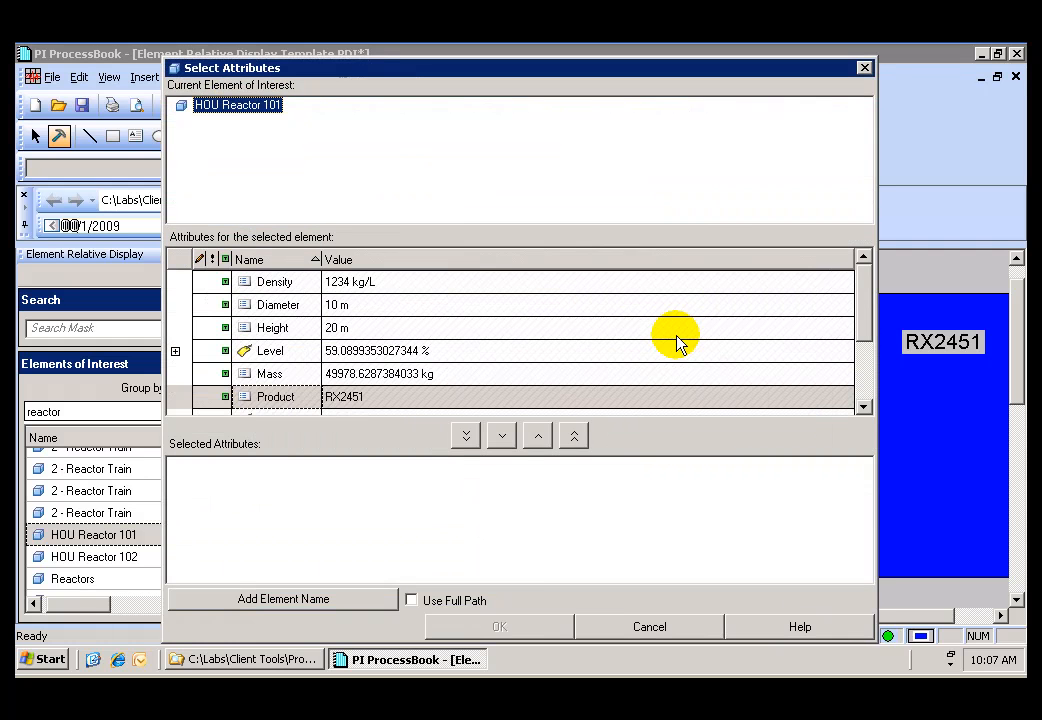
pyautogui.click(862, 409)
pyautogui.click(862, 409)
pyautogui.click(862, 409)
pyautogui.moveTo(745, 76)
pyautogui.mouseDown()
pyautogui.moveTo(598, 78)
pyautogui.moveTo(750, 70)
pyautogui.mouseUp()
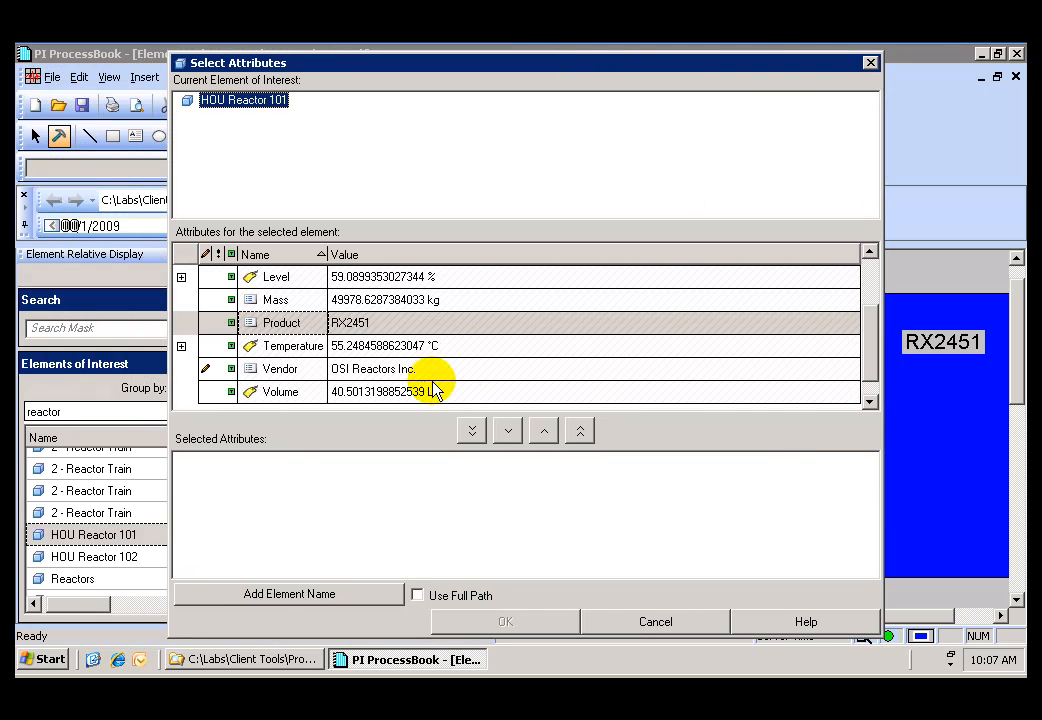
pyautogui.click(876, 273)
pyautogui.click(292, 278)
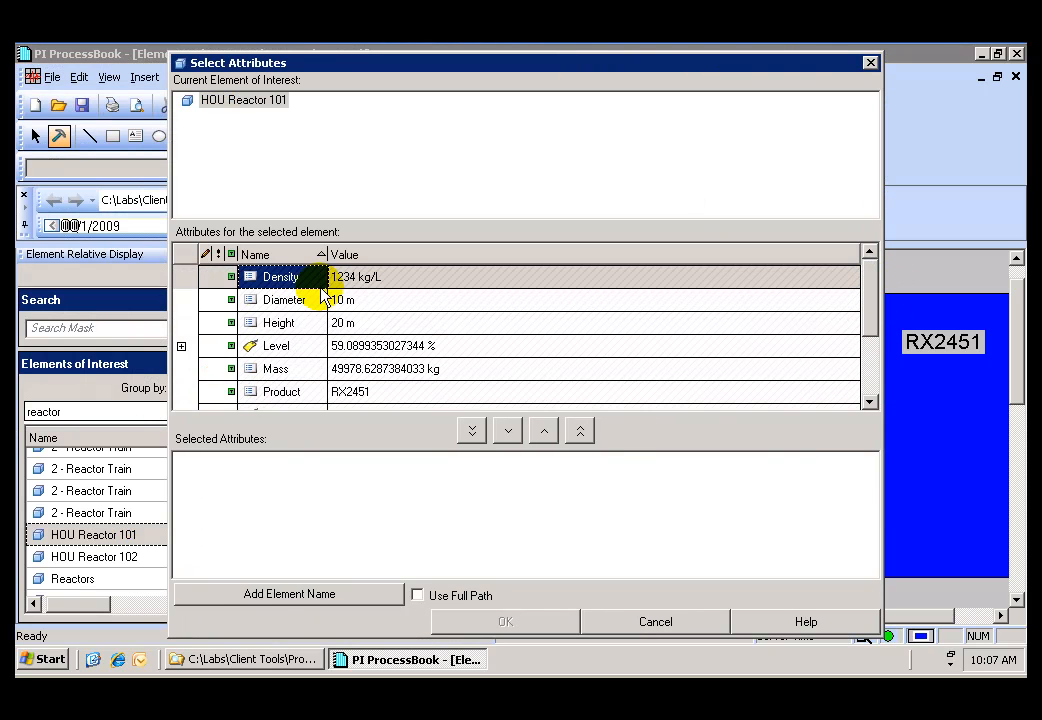
pyautogui.click(507, 431)
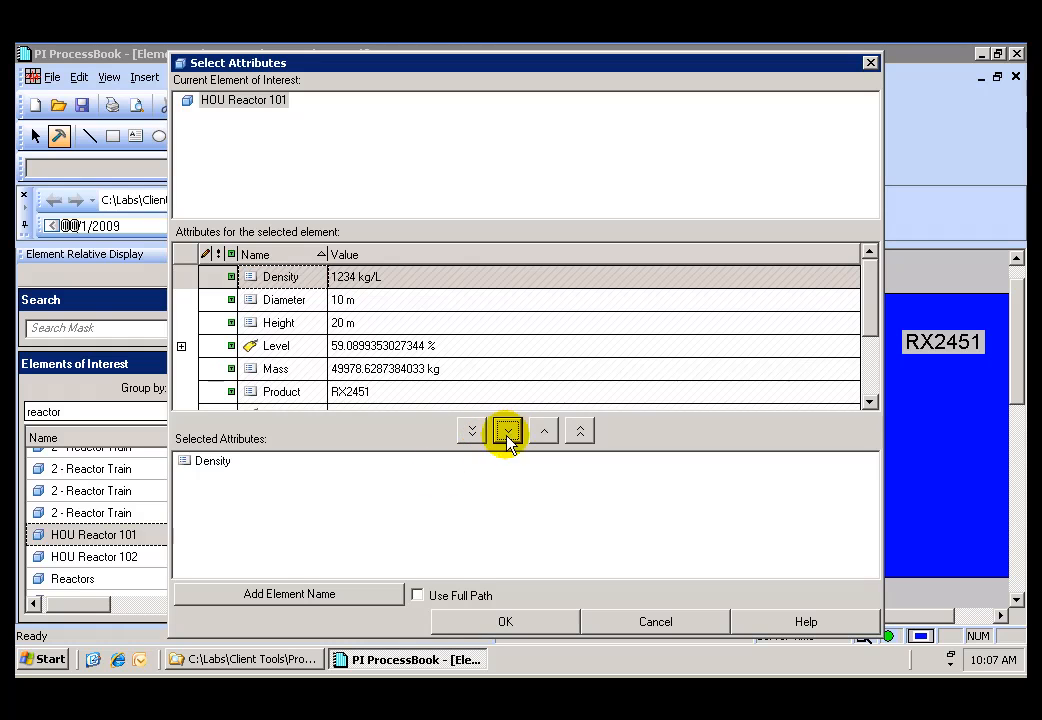
pyautogui.click(482, 624)
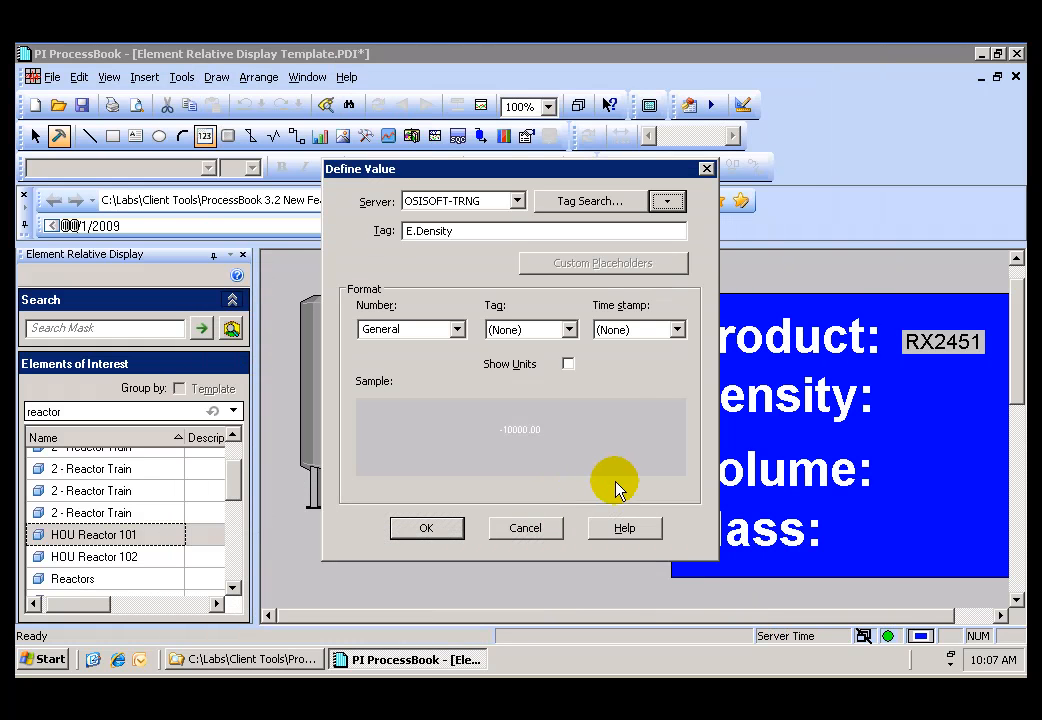
pyautogui.click(567, 364)
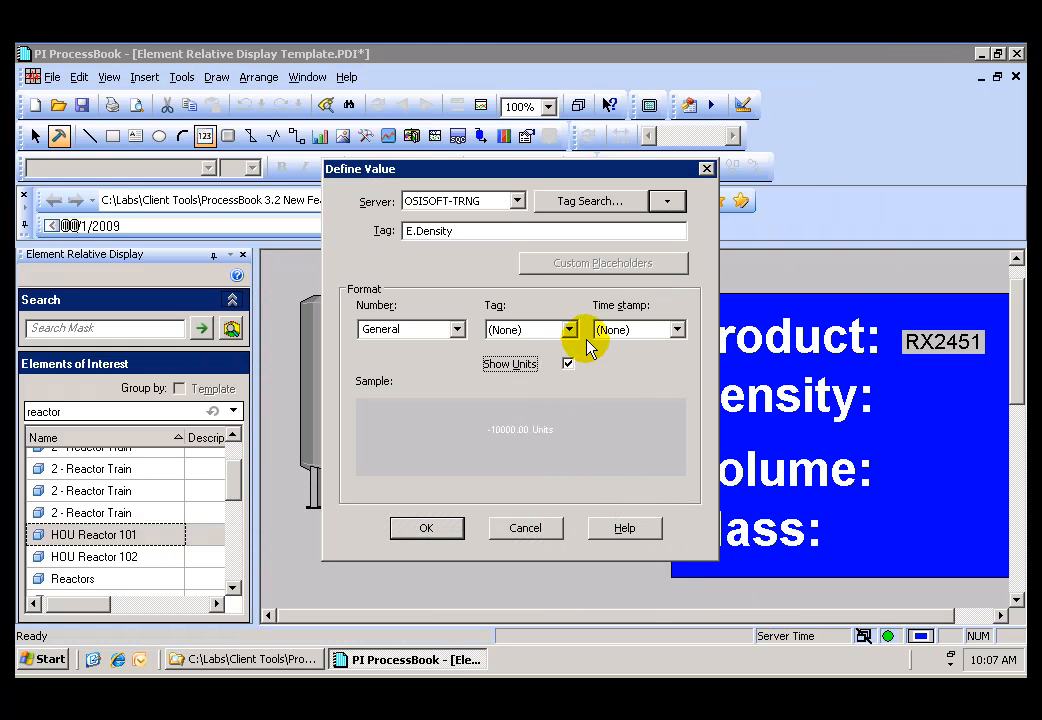
pyautogui.click(428, 529)
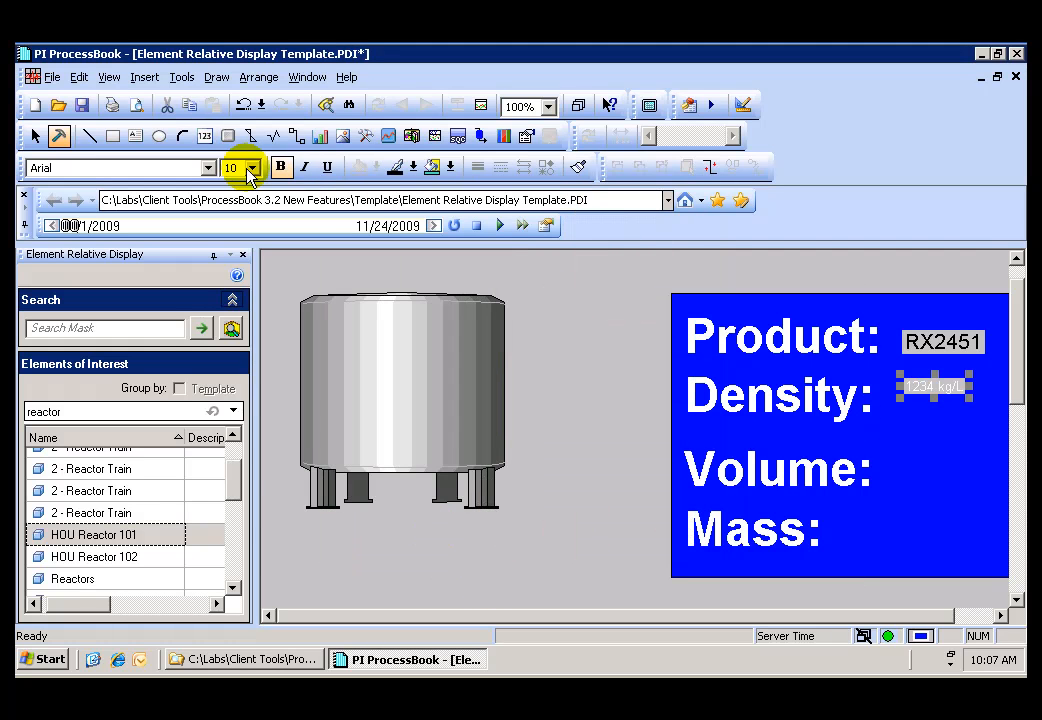
# Format the density value as 16-point black text and move it down level with the Density label
pyautogui.click(253, 170)
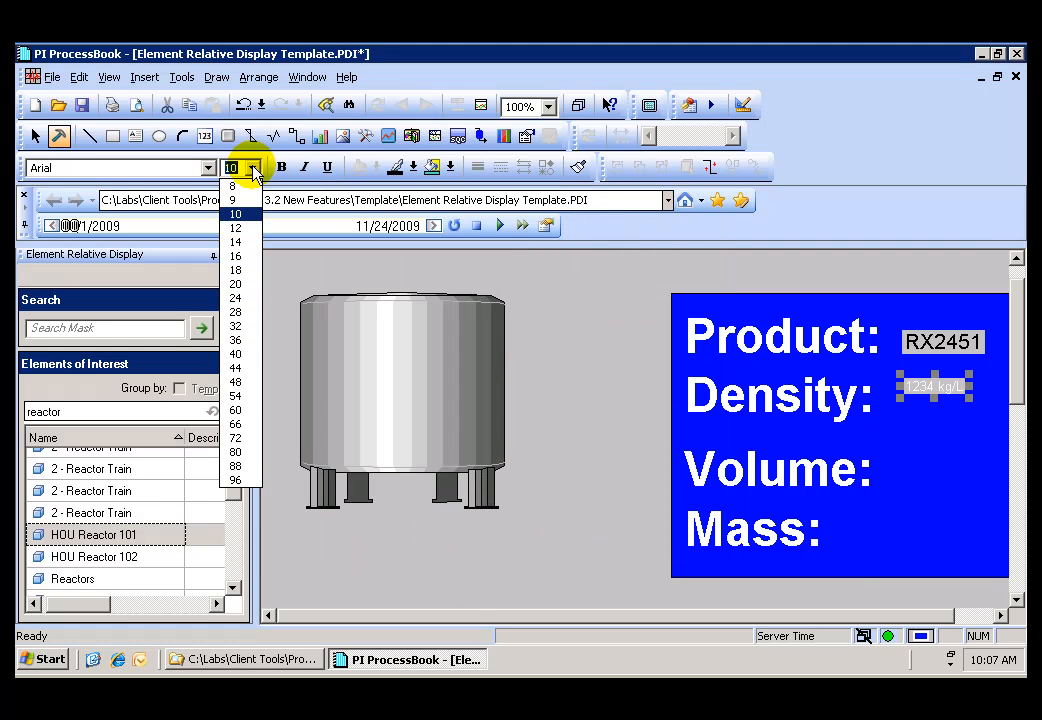
pyautogui.click(245, 256)
pyautogui.click(412, 168)
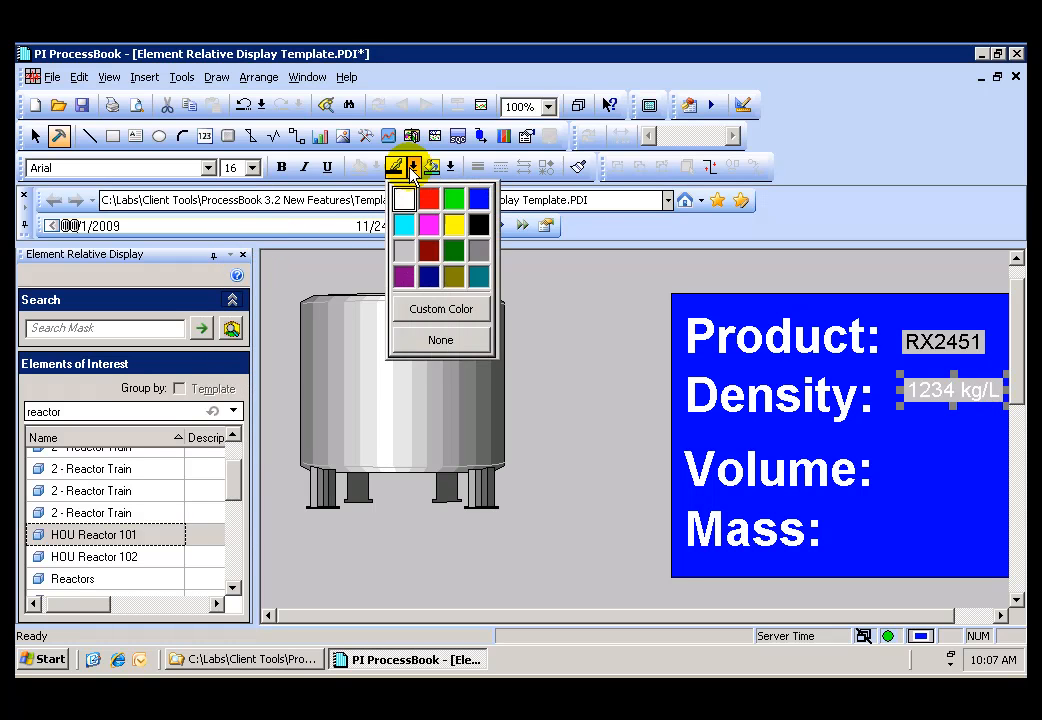
pyautogui.click(478, 222)
pyautogui.moveTo(945, 394); pyautogui.dragTo(941, 399)
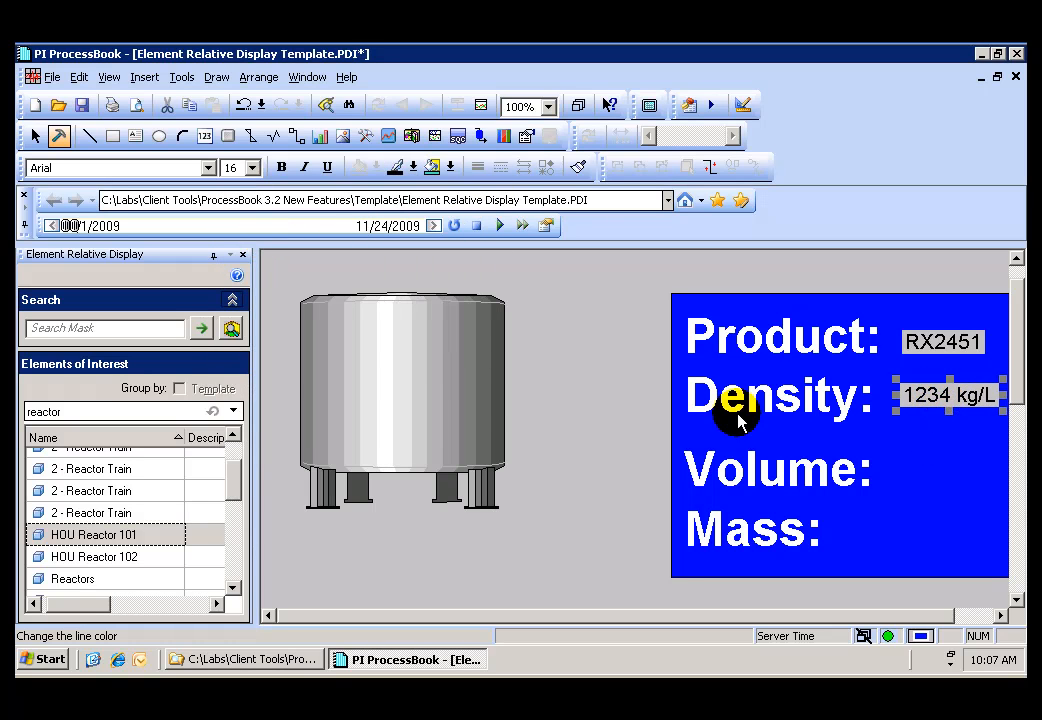
# Add a value symbol beside the Volume label, tied to the element relative attribute Volume and showing units
pyautogui.click(216, 78)
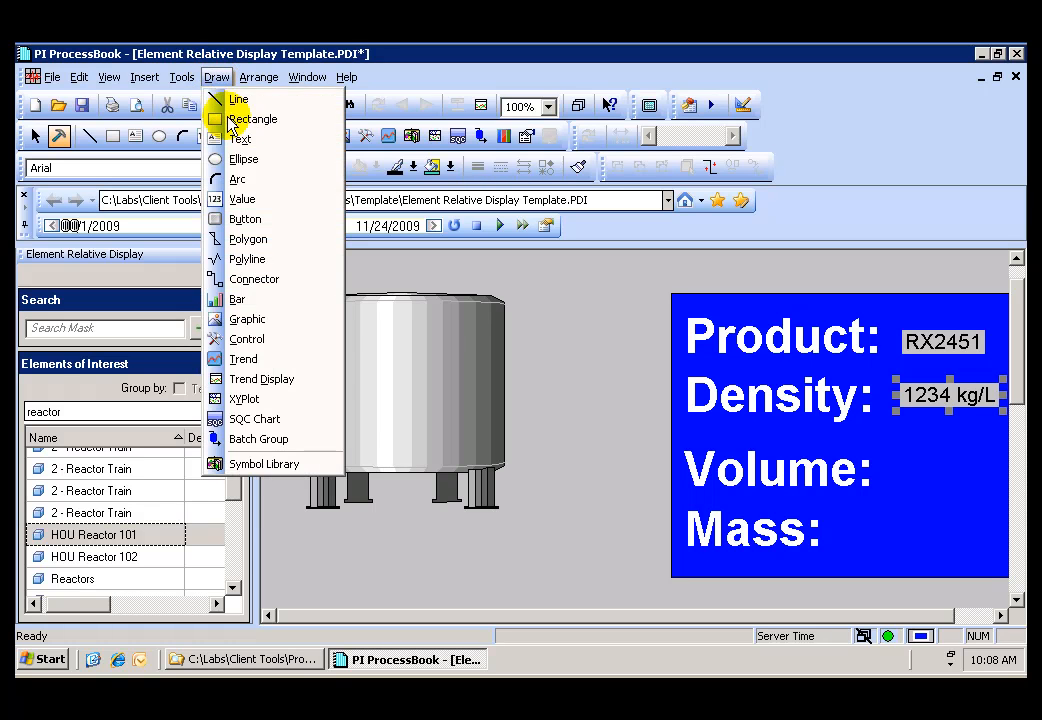
pyautogui.click(238, 199)
pyautogui.click(893, 455)
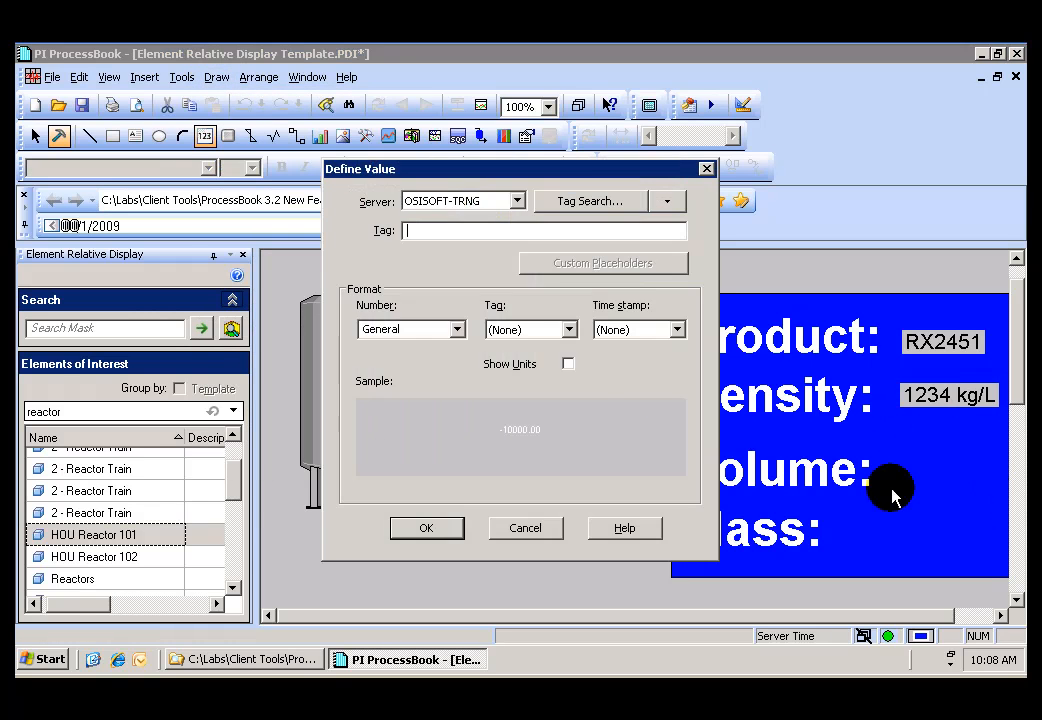
pyautogui.click(668, 202)
pyautogui.click(680, 335)
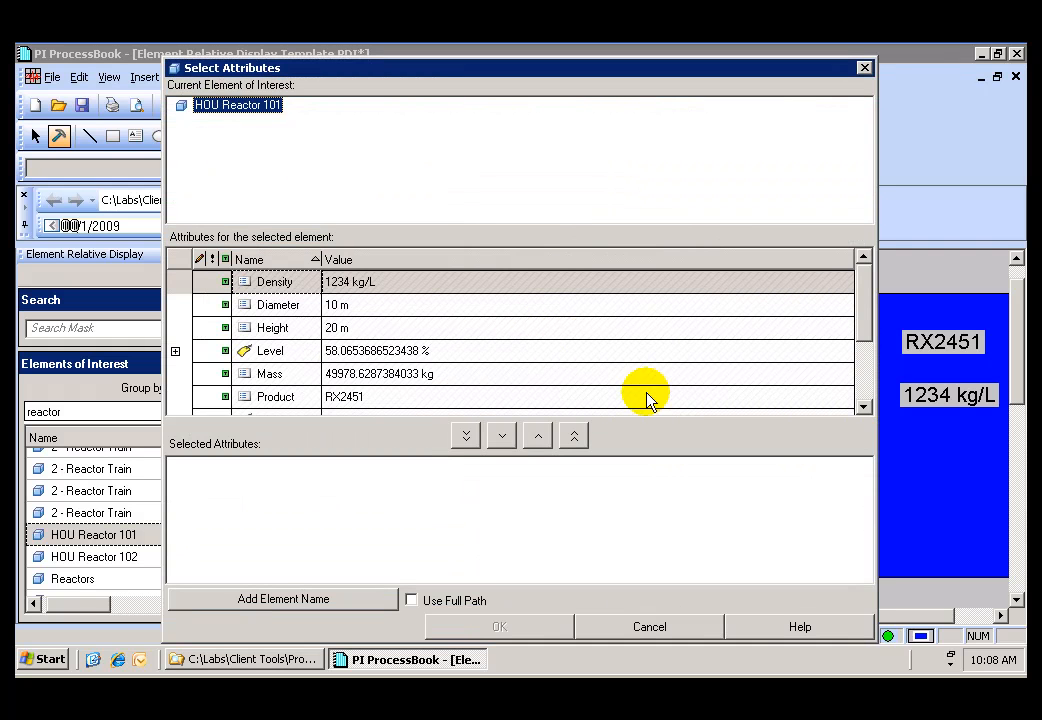
pyautogui.click(865, 384)
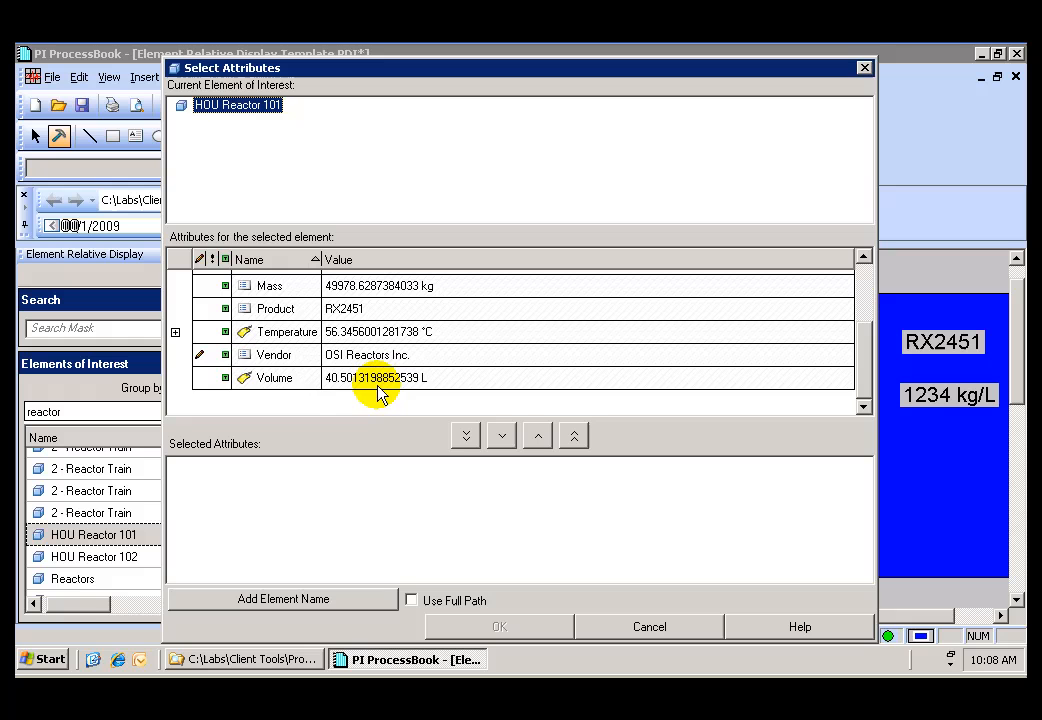
pyautogui.click(302, 377)
pyautogui.click(502, 435)
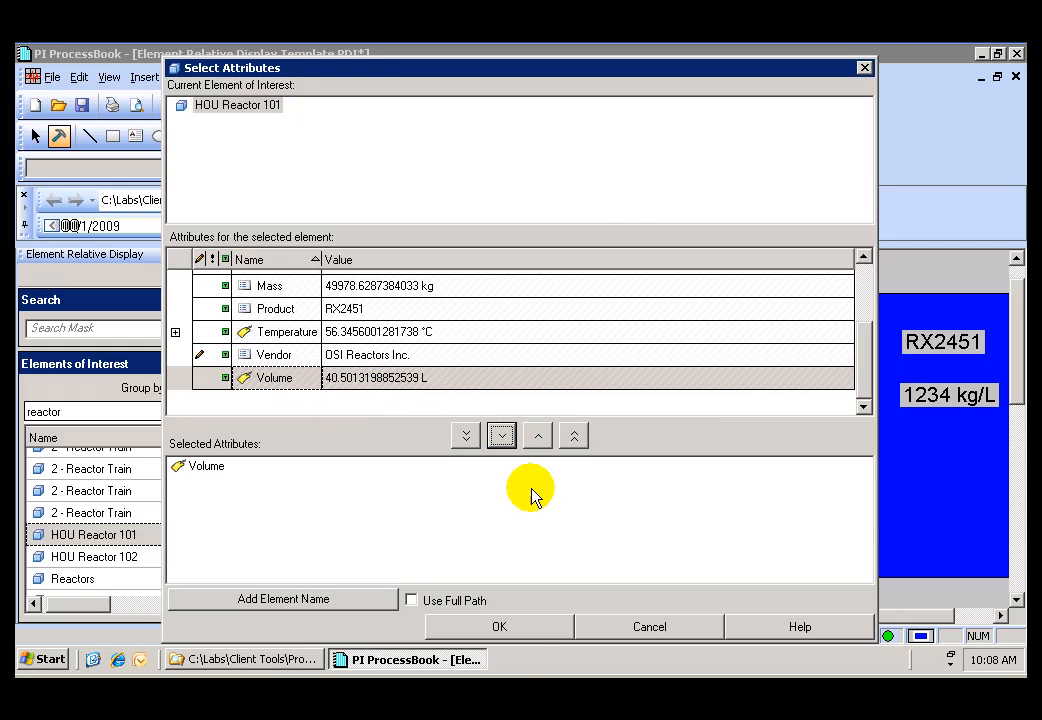
pyautogui.click(522, 637)
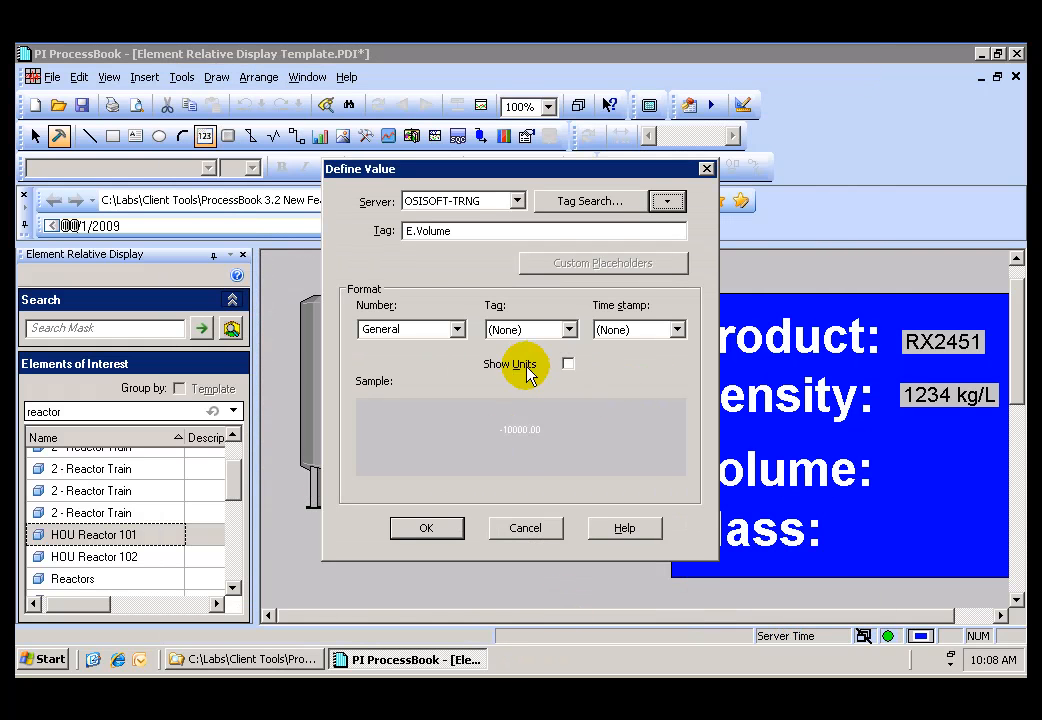
pyautogui.click(568, 364)
pyautogui.click(432, 531)
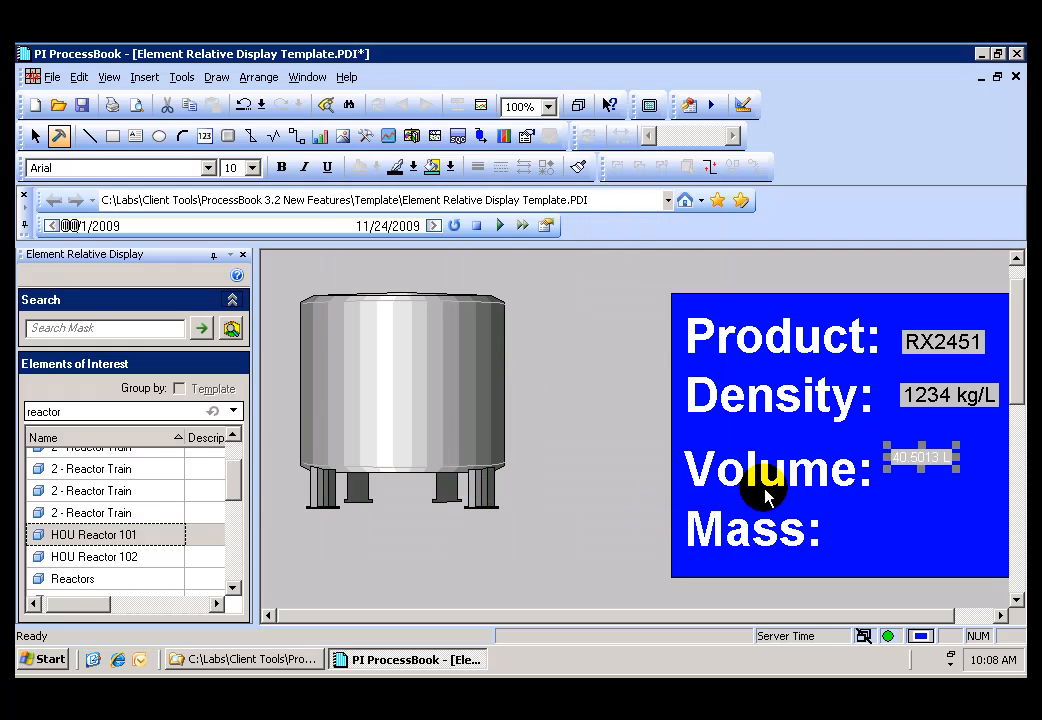
# Format the volume value as 16-point black text and move it down level with the Volume label
pyautogui.click(245, 167)
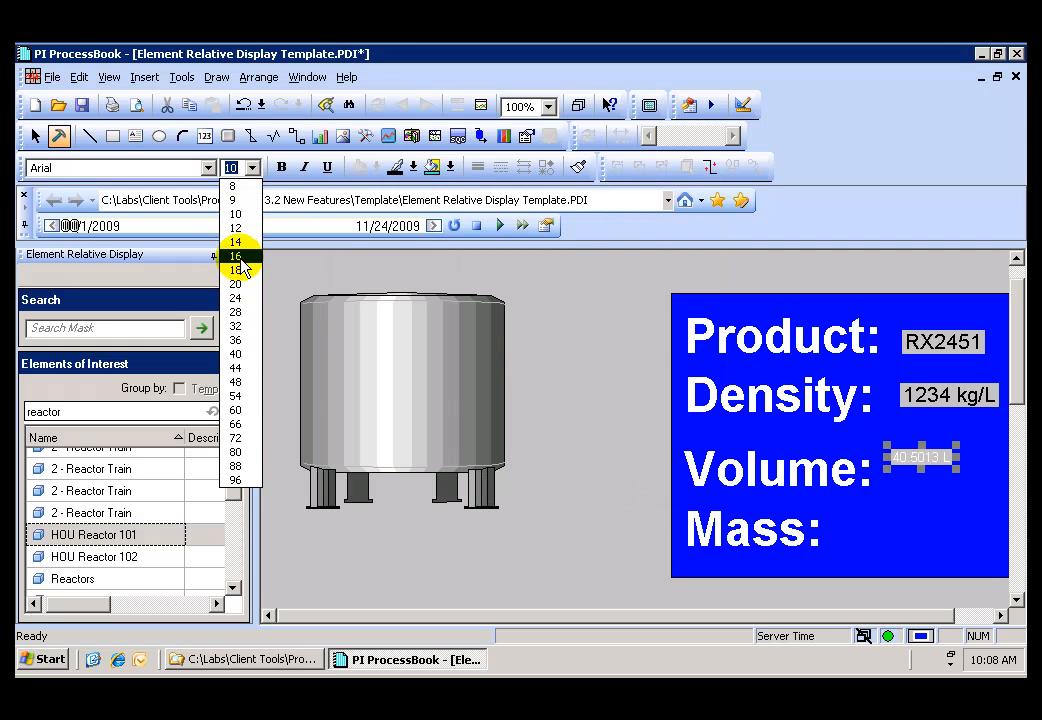
pyautogui.click(238, 257)
pyautogui.click(413, 167)
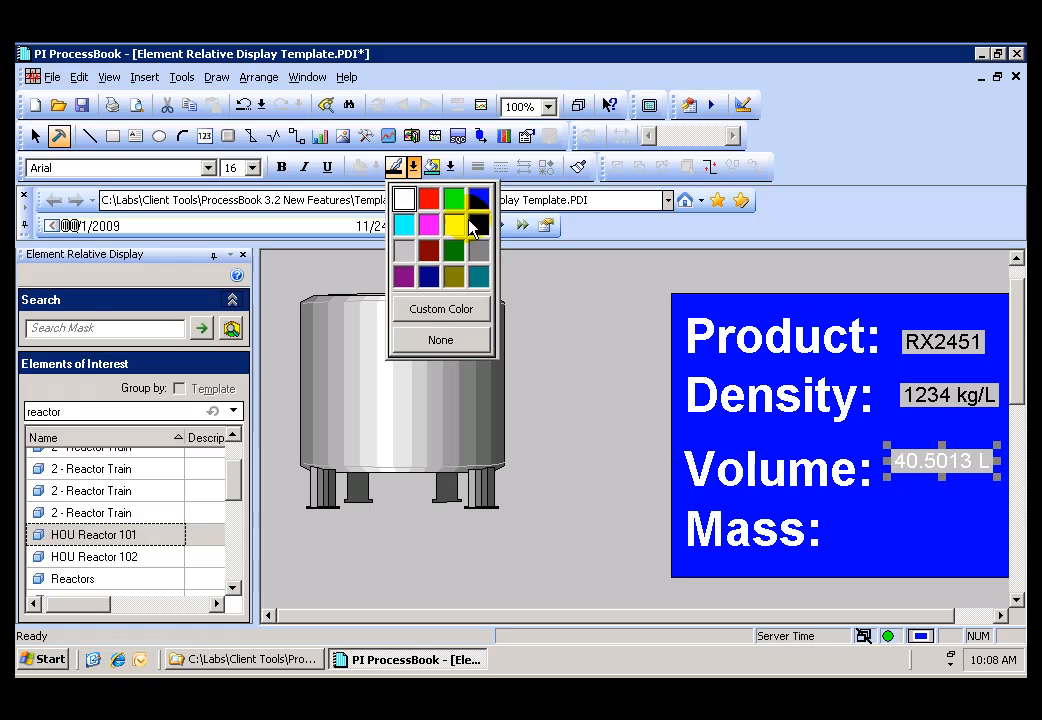
pyautogui.click(477, 223)
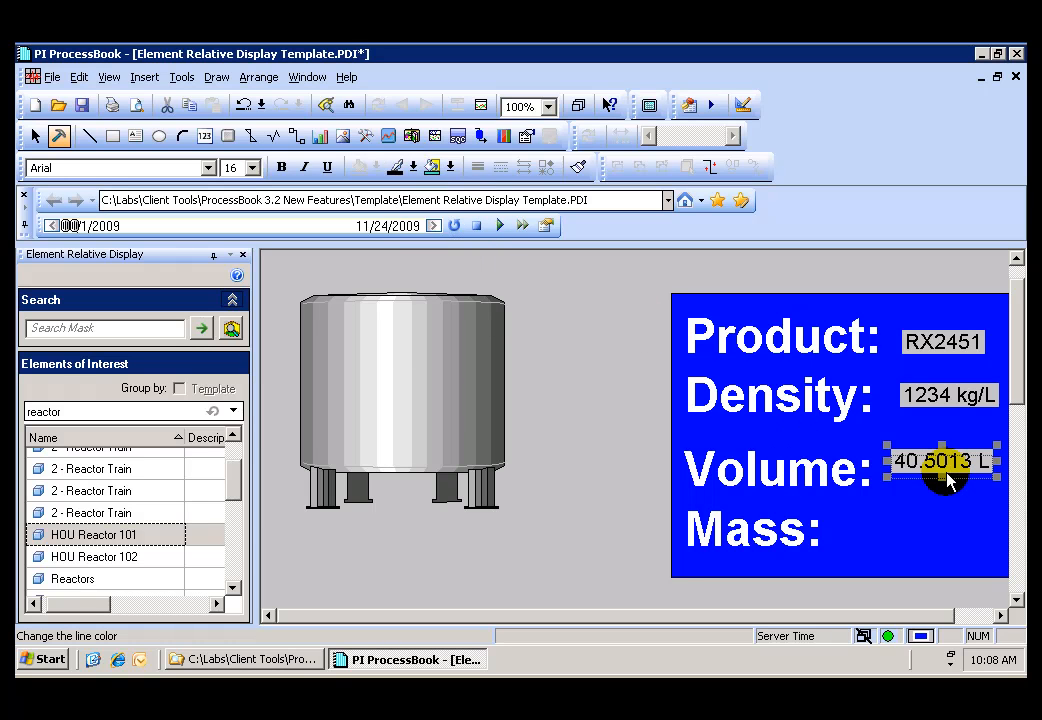
# Add a value symbol beside the Mass label, tied to the element relative attribute Mass and showing units
pyautogui.click(216, 79)
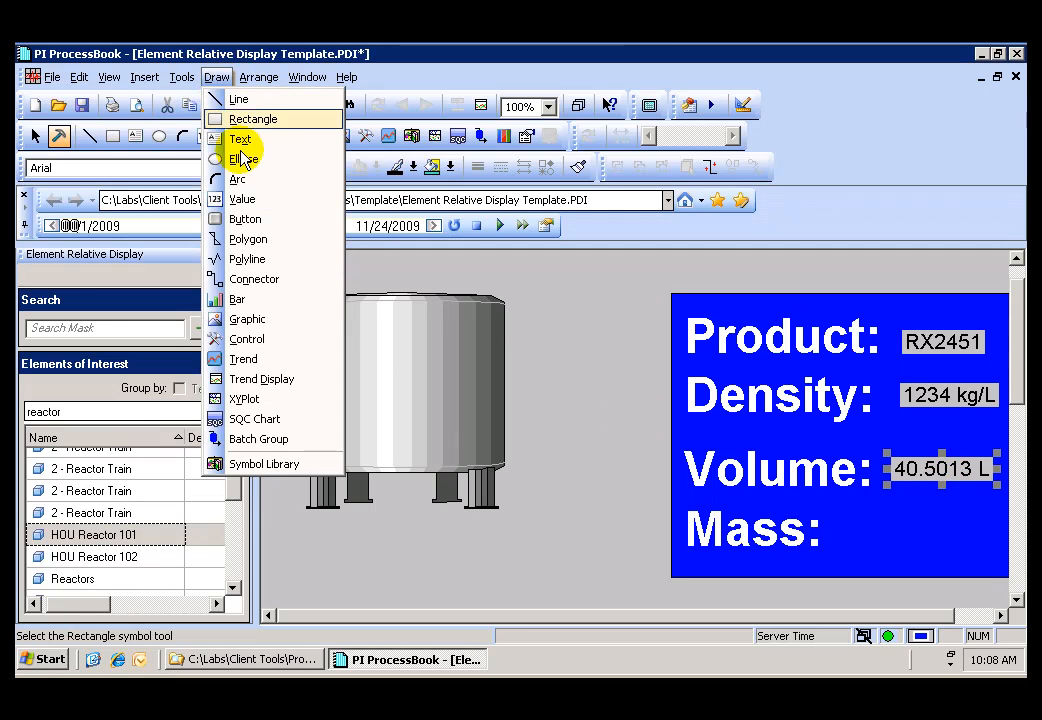
pyautogui.click(245, 200)
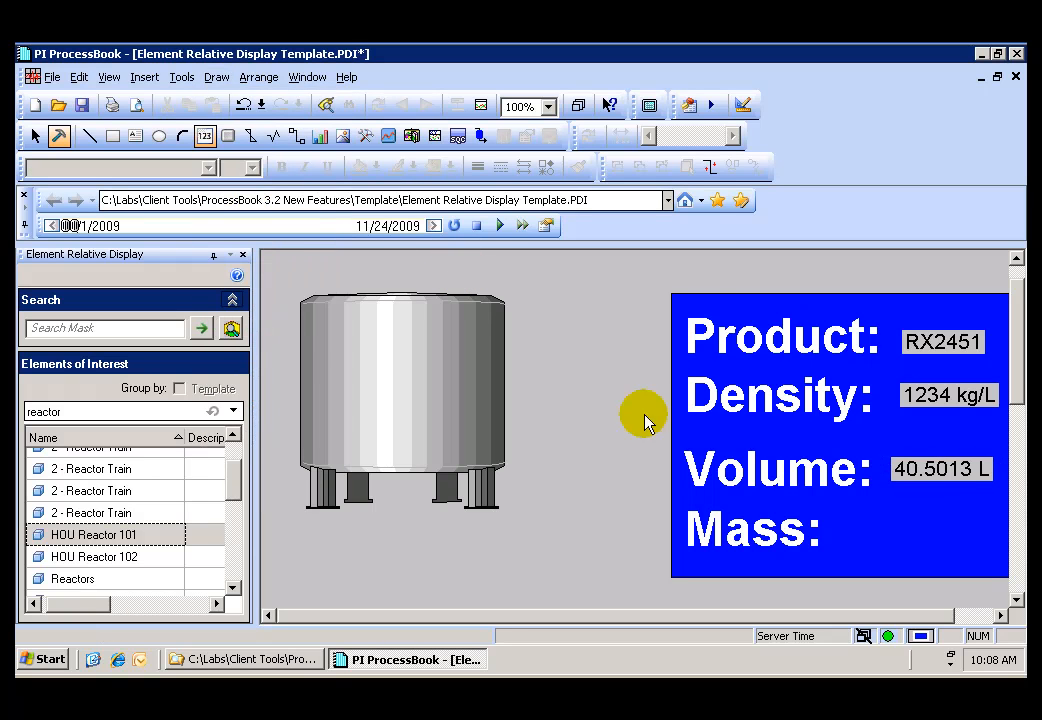
pyautogui.click(905, 540)
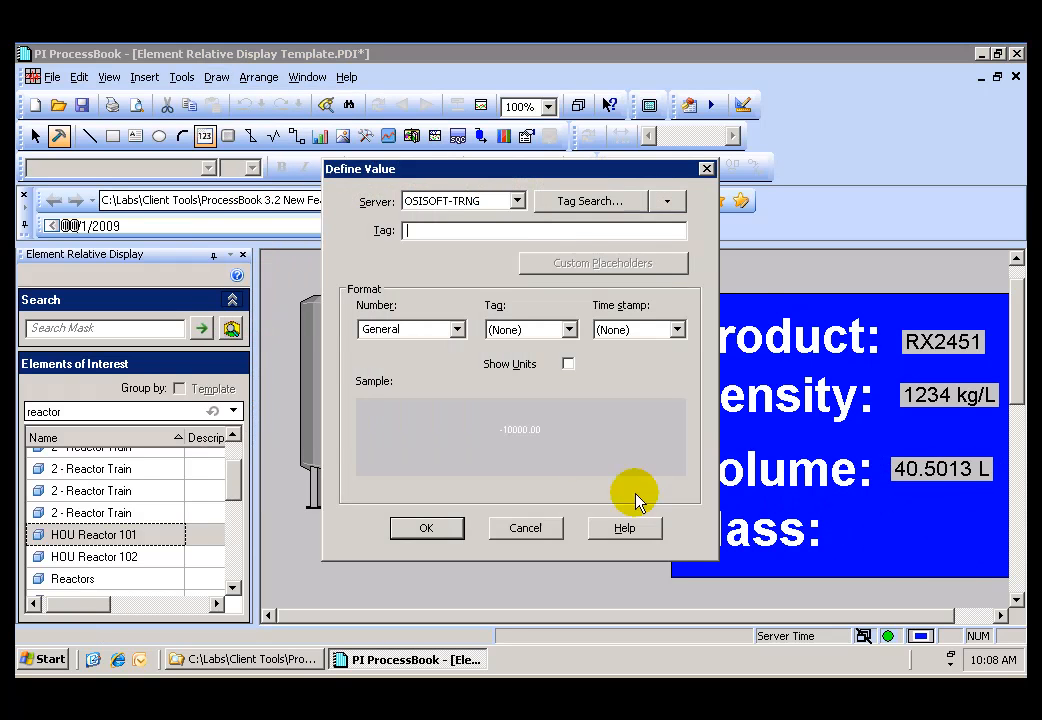
pyautogui.click(668, 201)
pyautogui.click(672, 337)
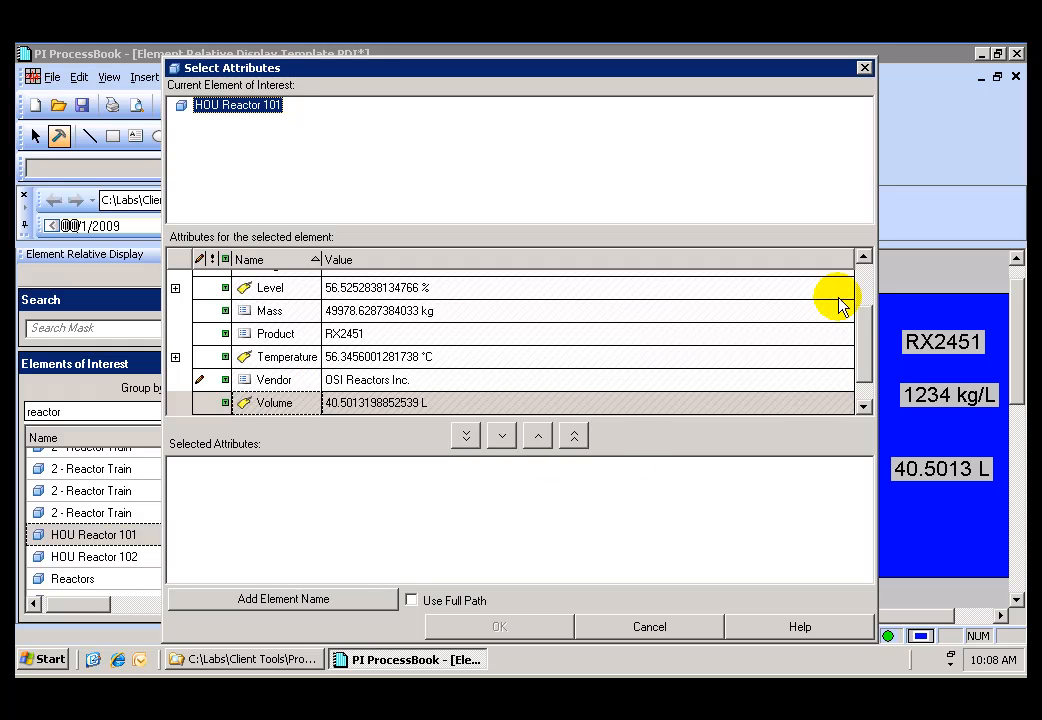
pyautogui.click(305, 314)
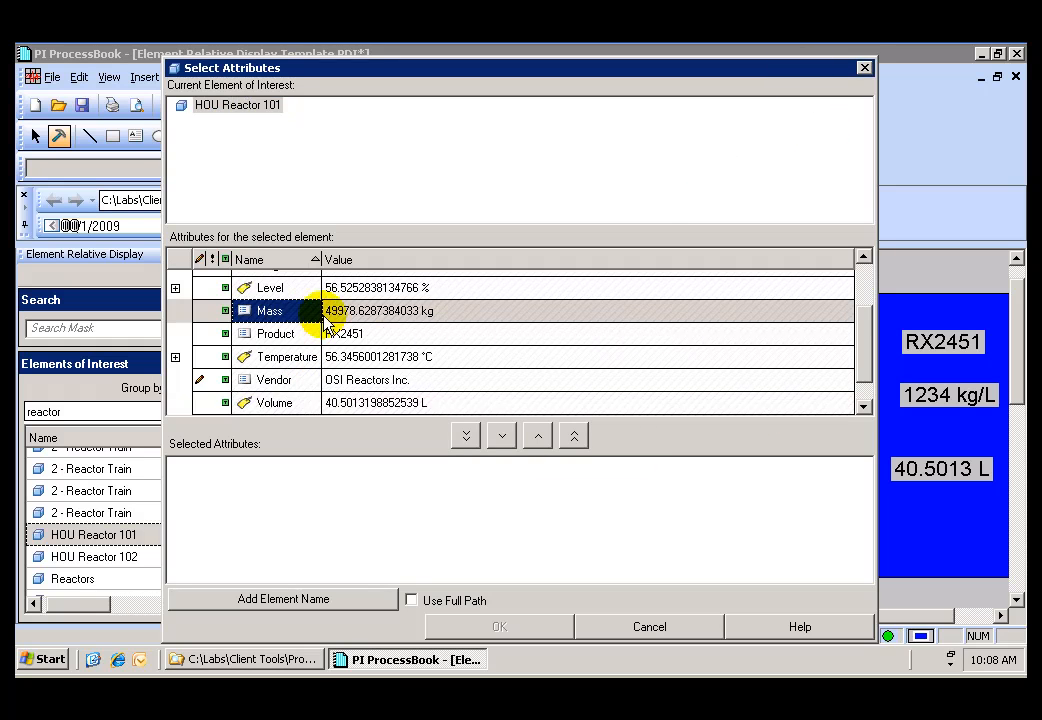
pyautogui.click(502, 435)
pyautogui.click(497, 626)
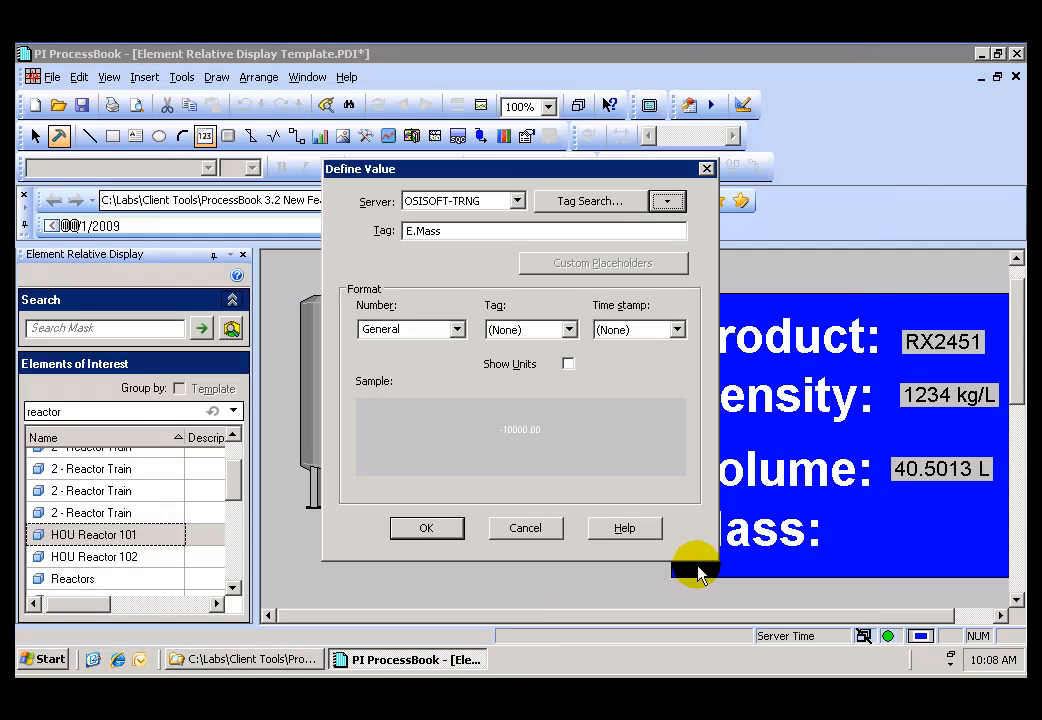
pyautogui.click(567, 365)
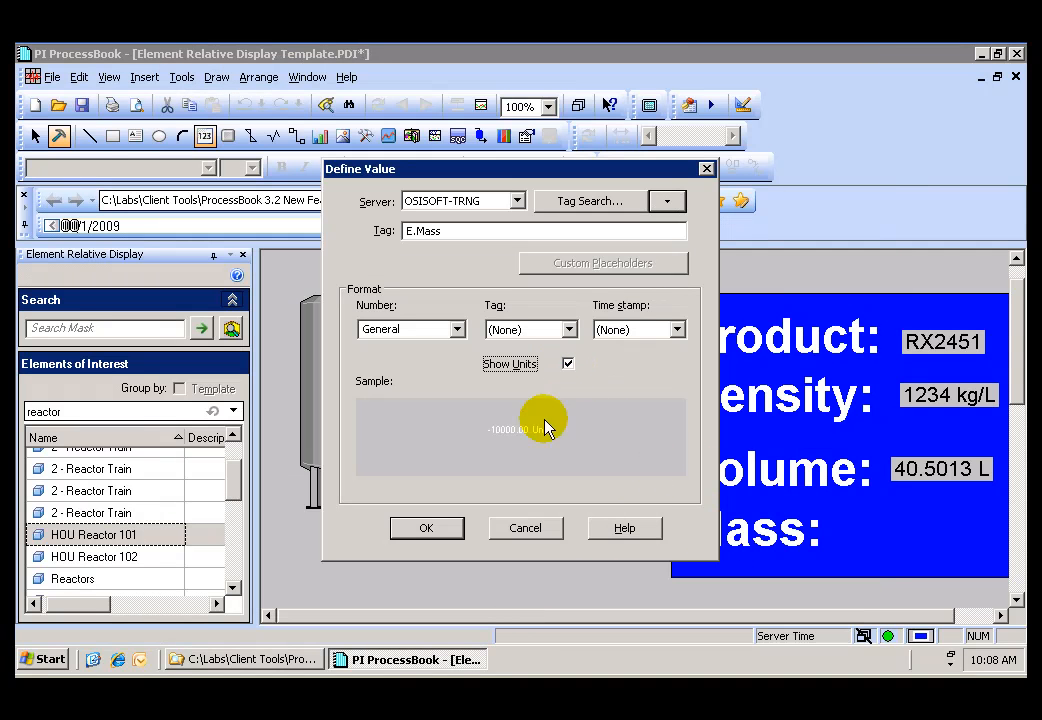
pyautogui.click(445, 538)
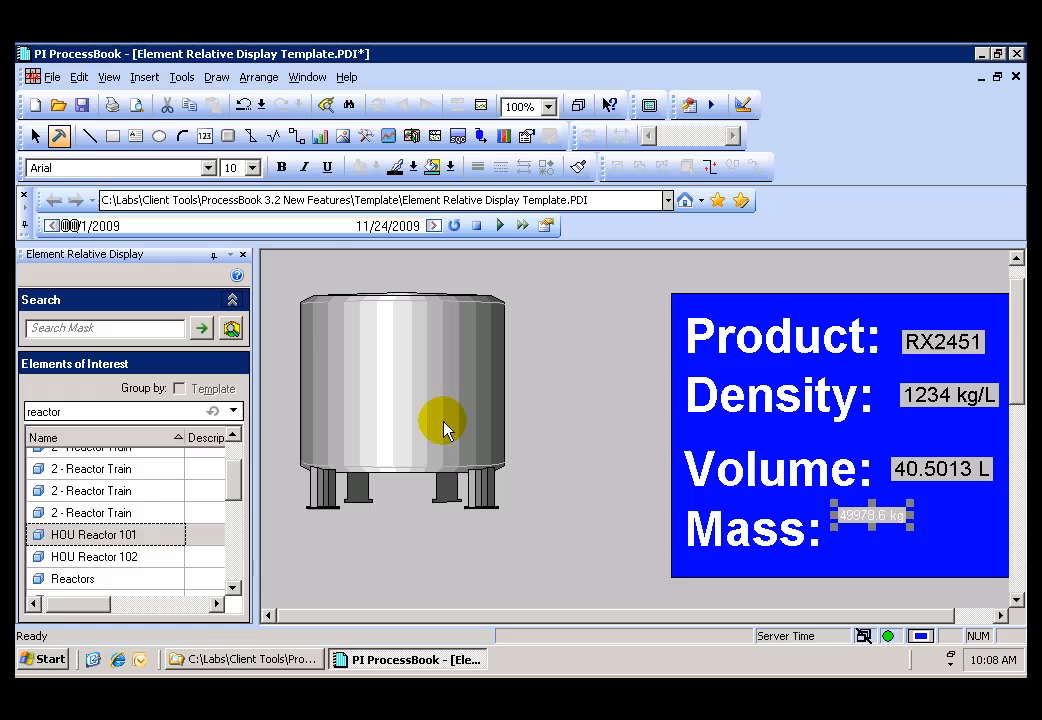
# Format the mass value as 16-point black text, move it beneath the volume value level with the Mass label, and deselect it
pyautogui.click(252, 167)
pyautogui.click(236, 256)
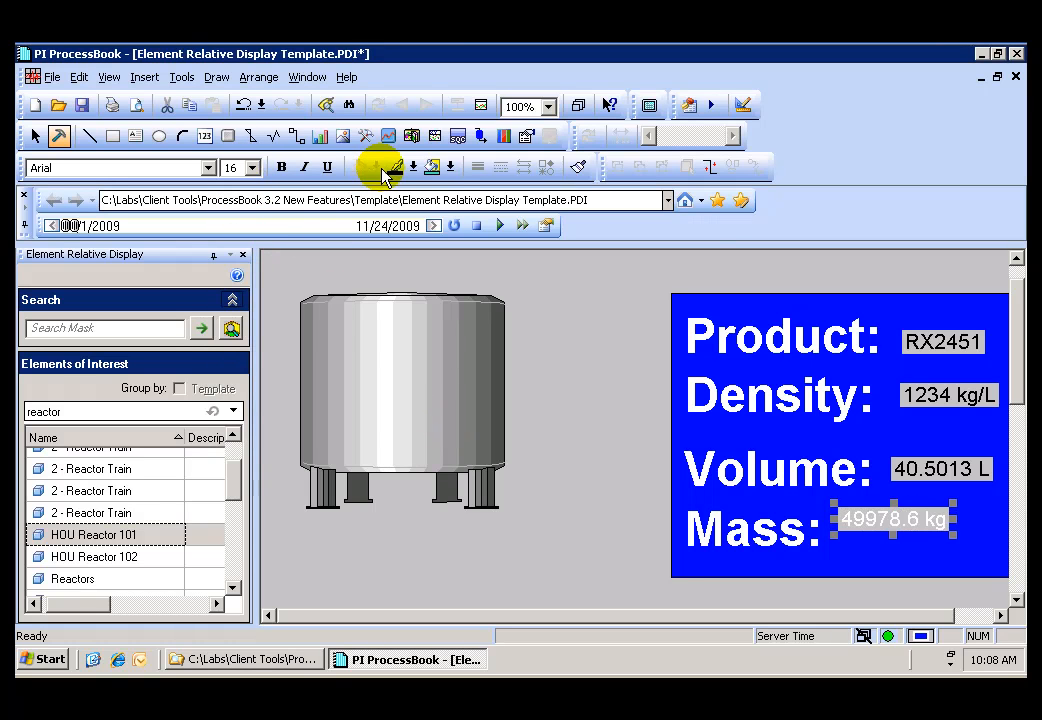
pyautogui.click(412, 167)
pyautogui.click(480, 232)
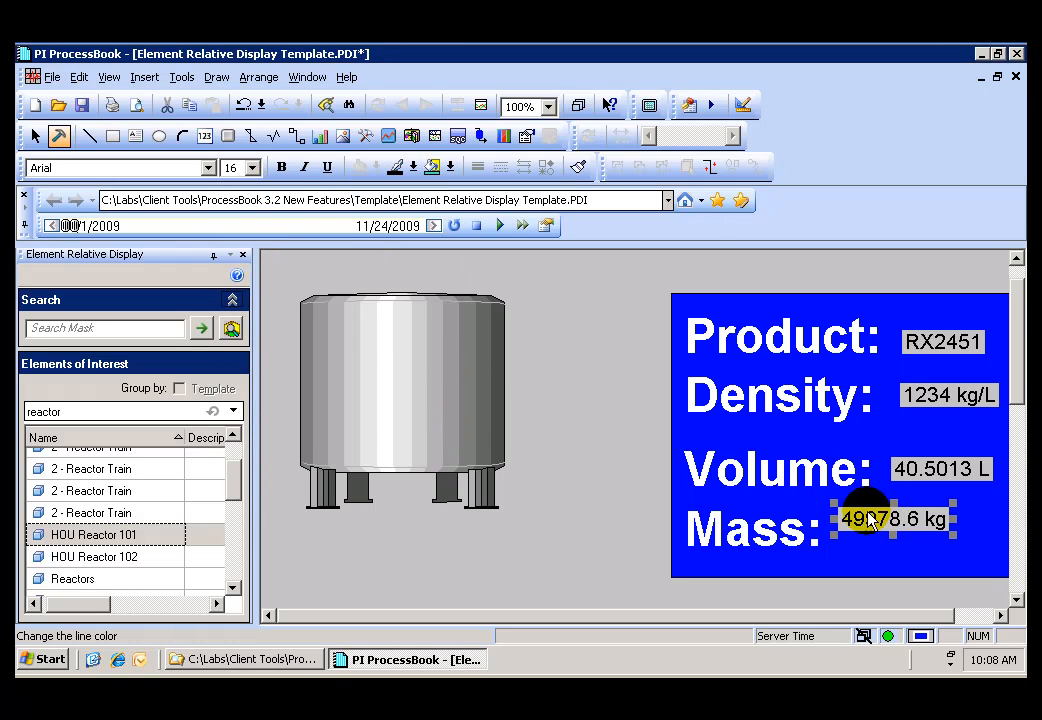
pyautogui.moveTo(945, 530); pyautogui.dragTo(943, 531)
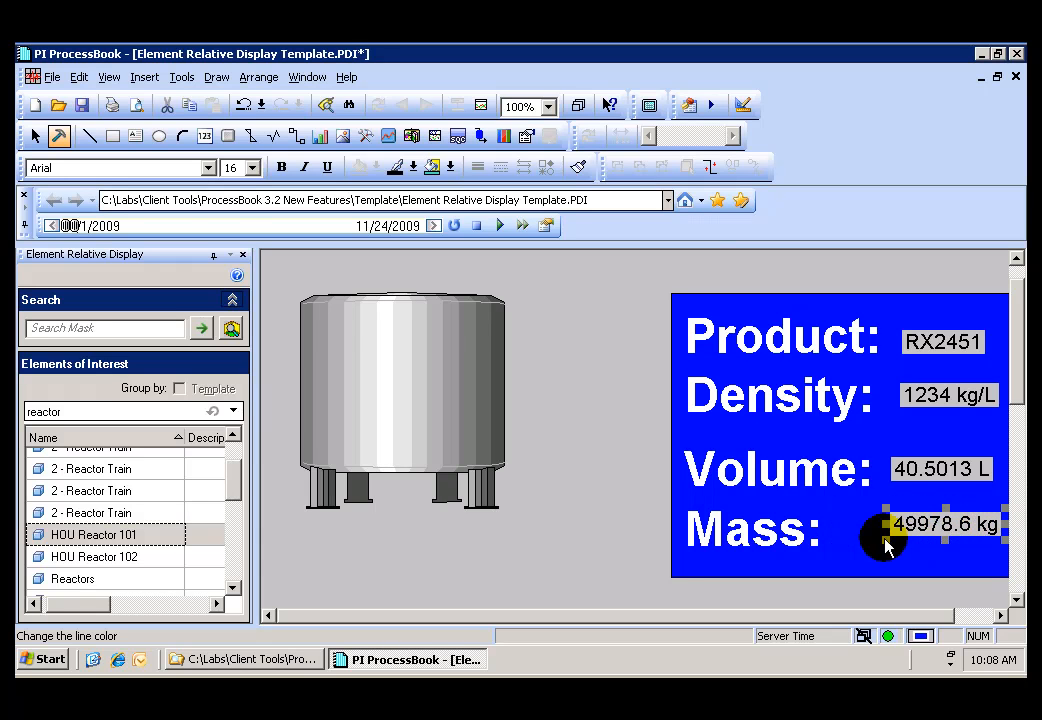
pyautogui.click(595, 457)
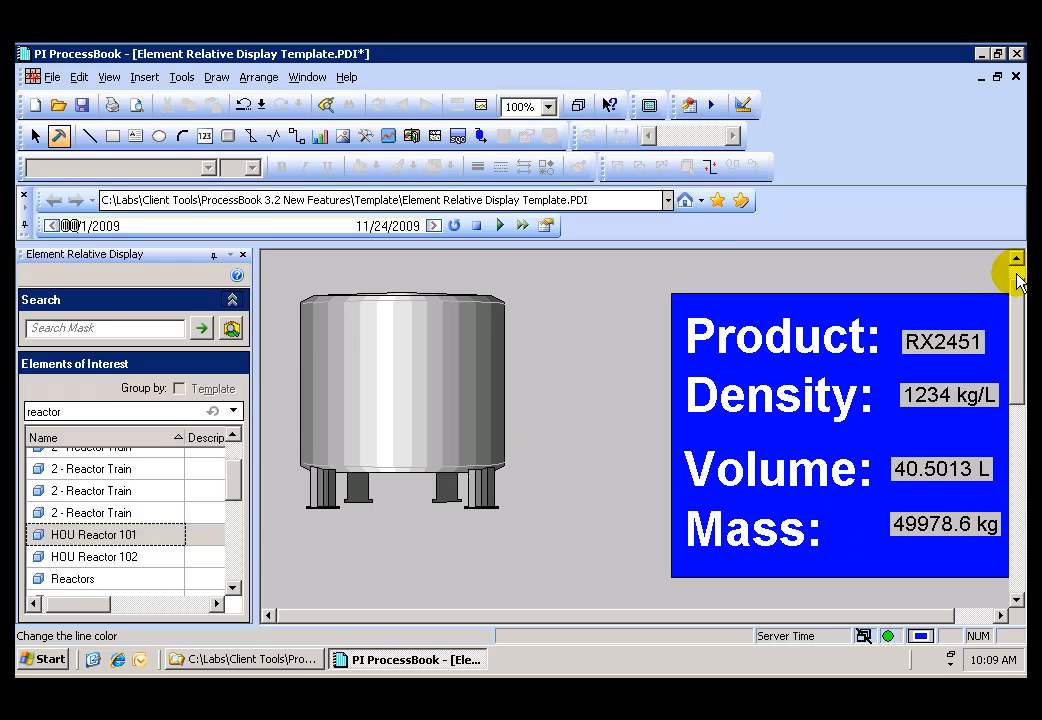
# Add a value symbol above the tank that shows the element relative element name
pyautogui.moveTo(1020, 283); pyautogui.dragTo(1019, 269)
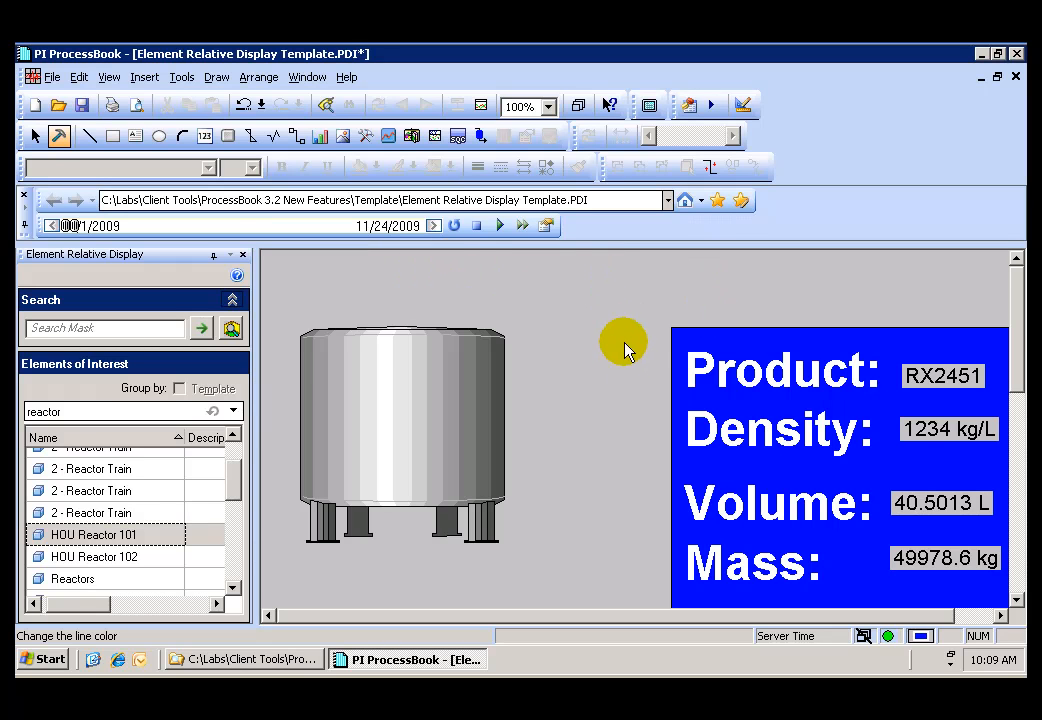
pyautogui.click(217, 77)
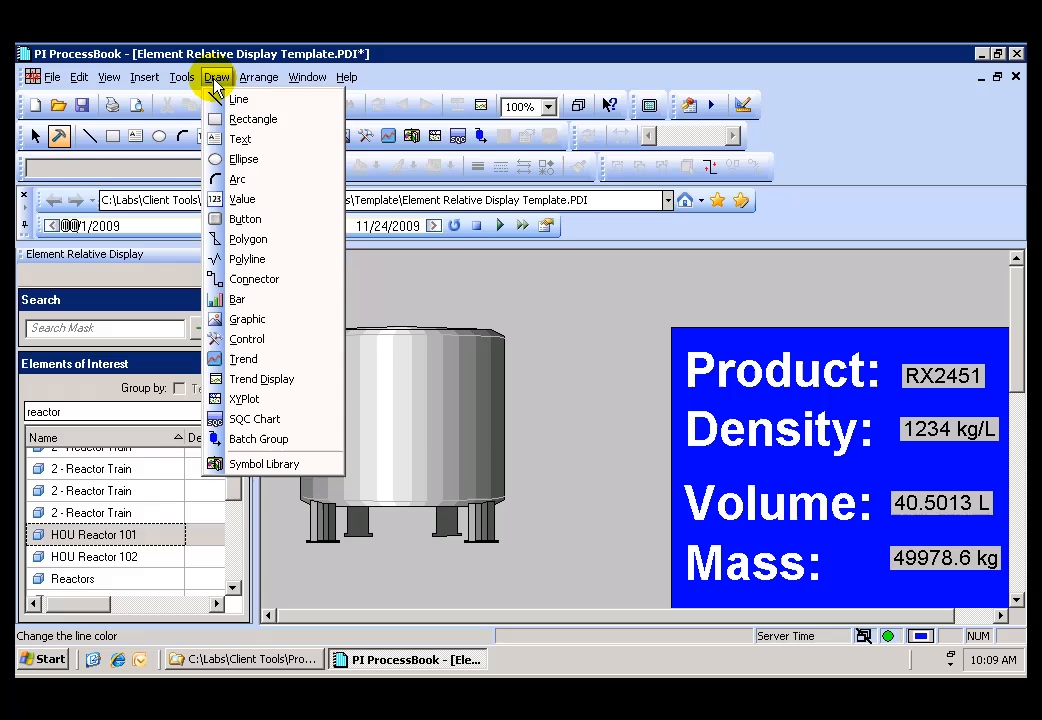
pyautogui.click(243, 202)
pyautogui.click(451, 270)
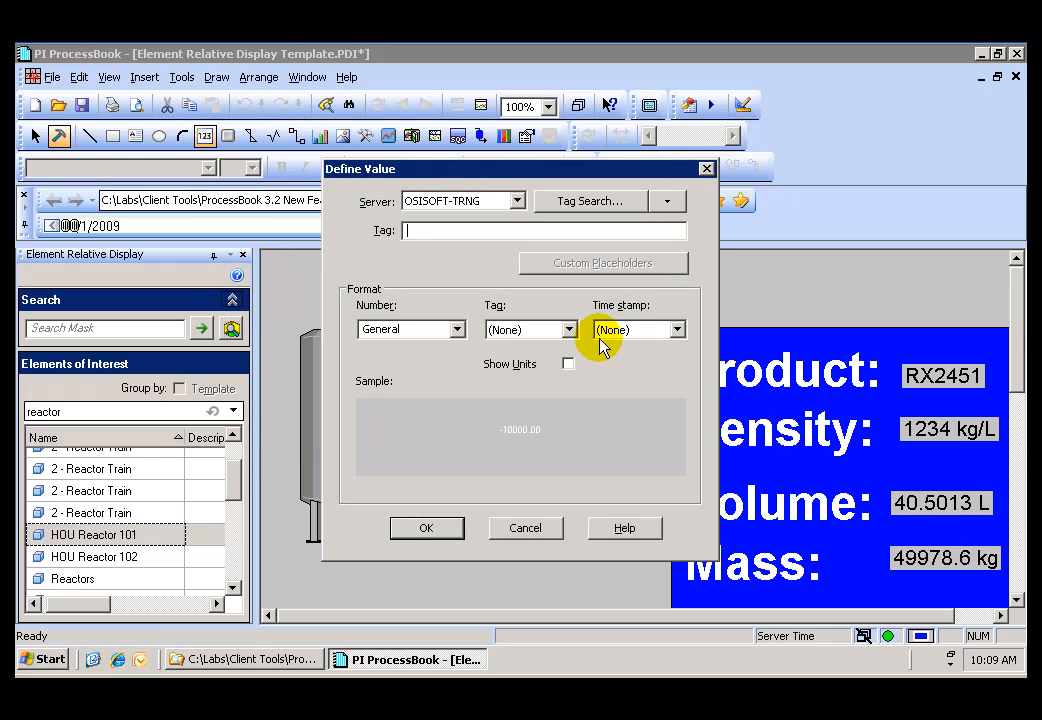
pyautogui.click(667, 202)
pyautogui.click(690, 335)
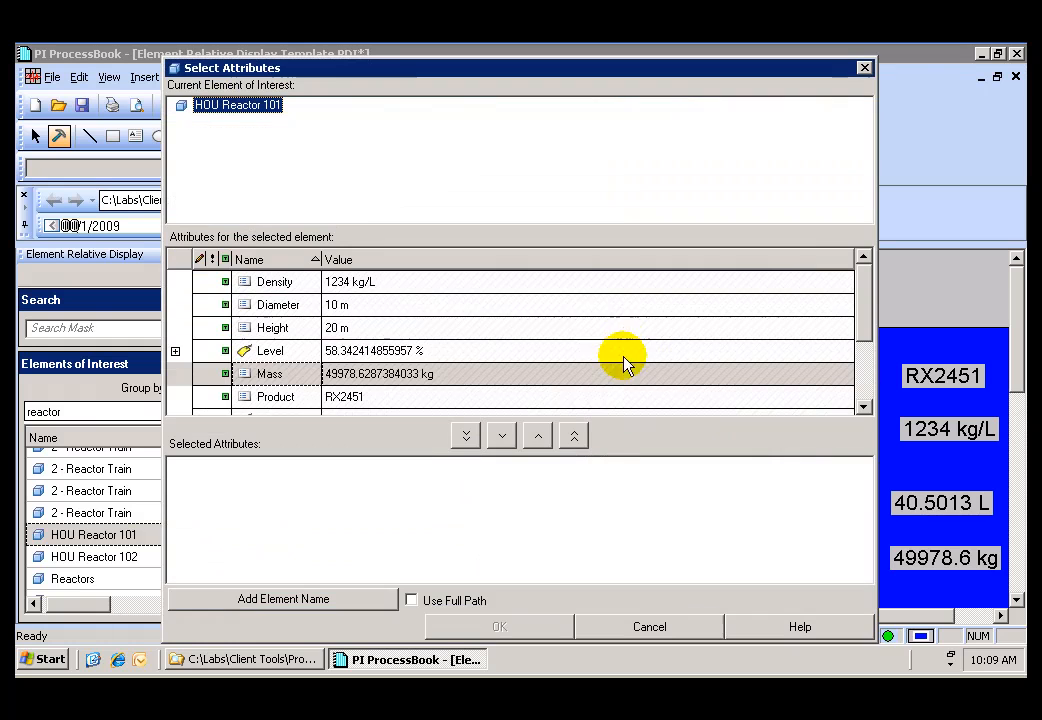
pyautogui.click(863, 405)
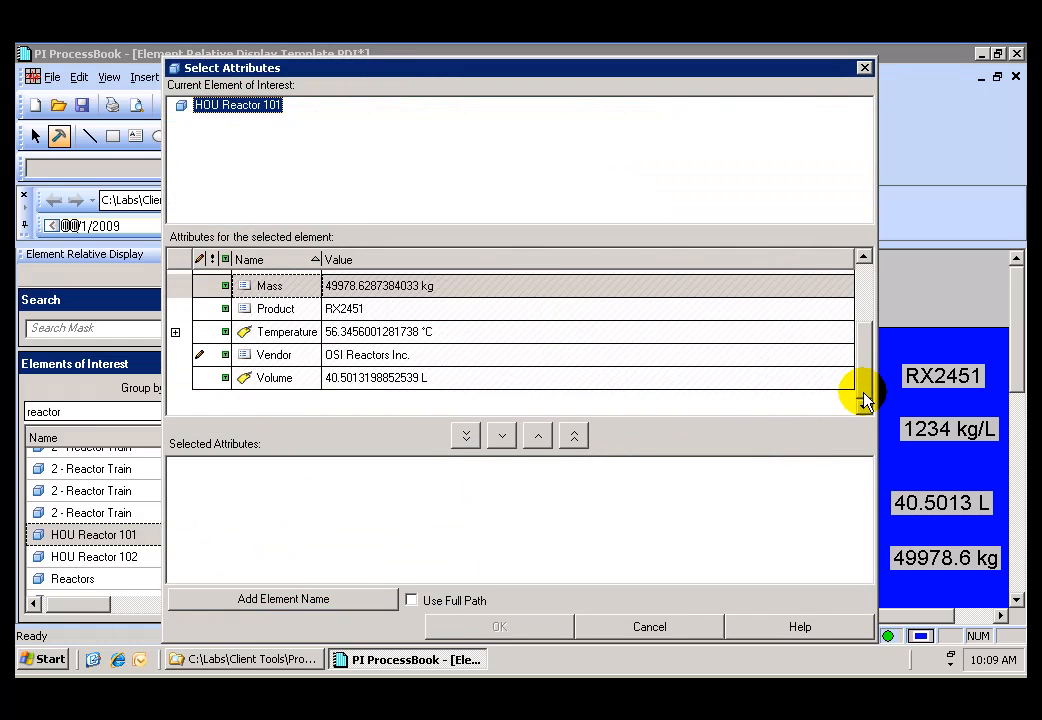
pyautogui.click(313, 602)
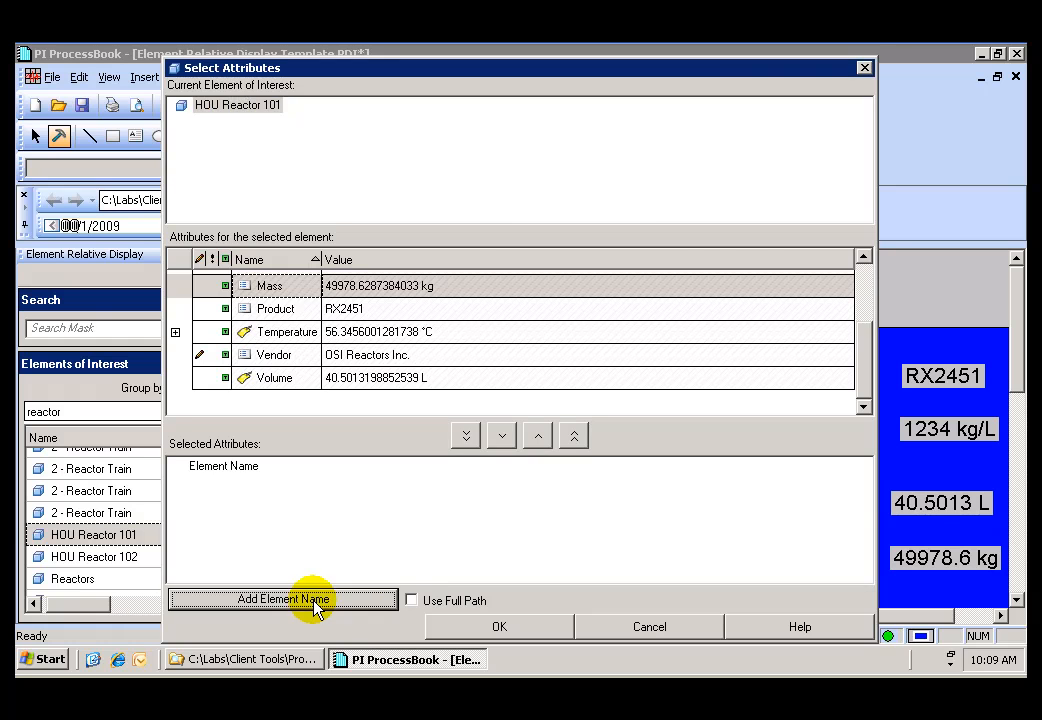
pyautogui.click(499, 627)
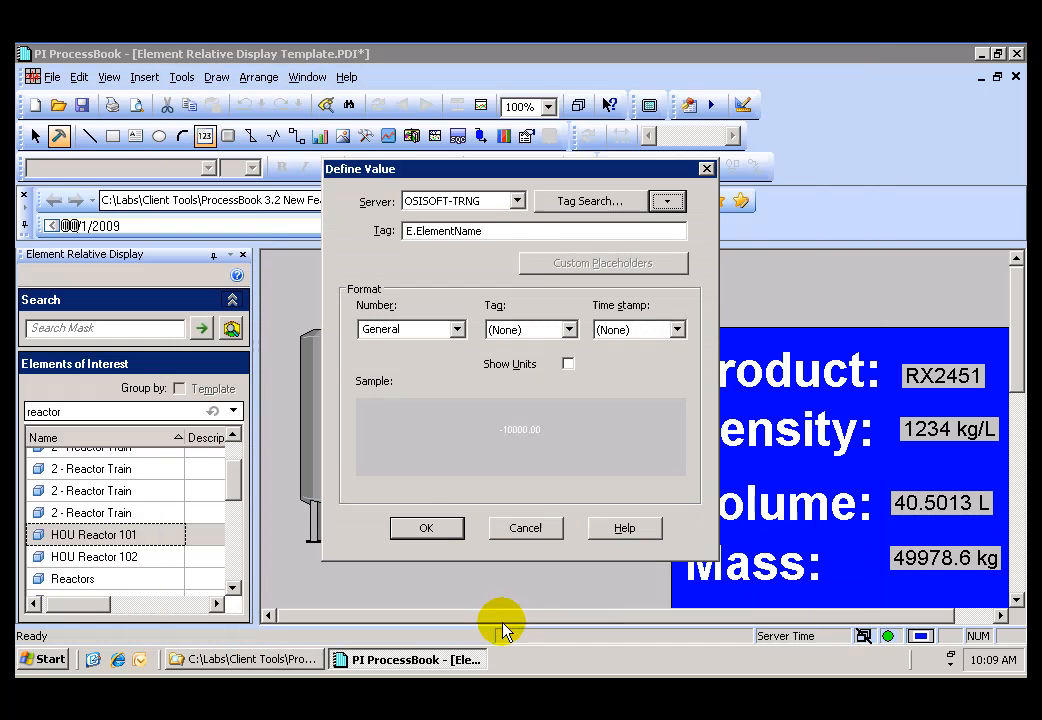
pyautogui.click(427, 529)
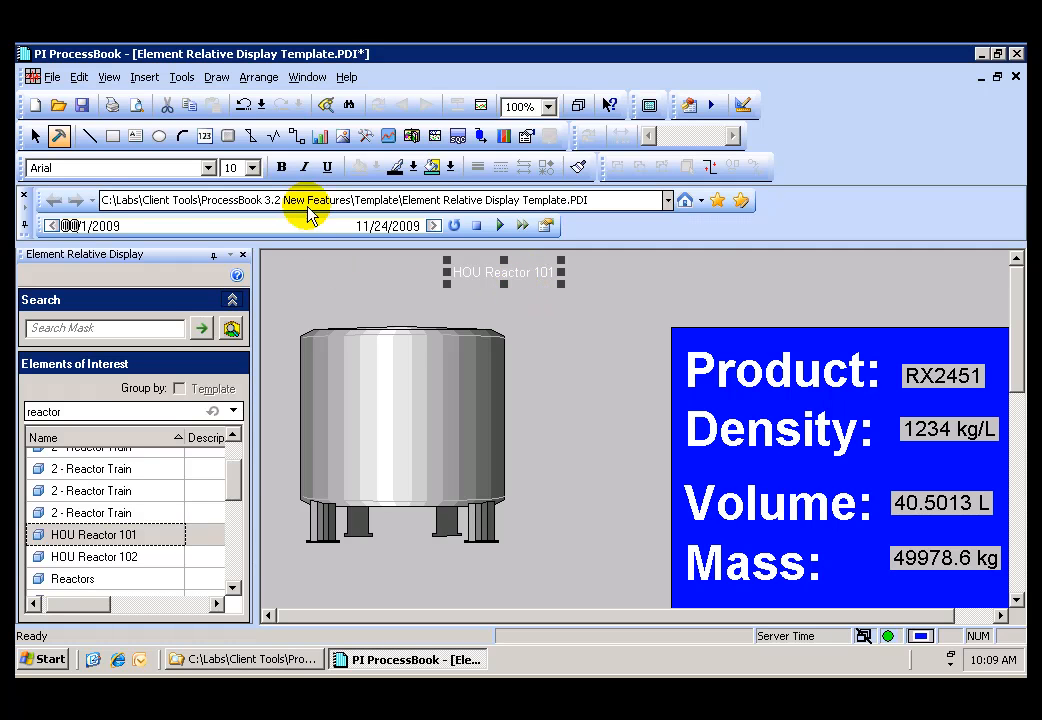
# Format the element name value above the tank as 16-point black text and deselect it
pyautogui.click(253, 168)
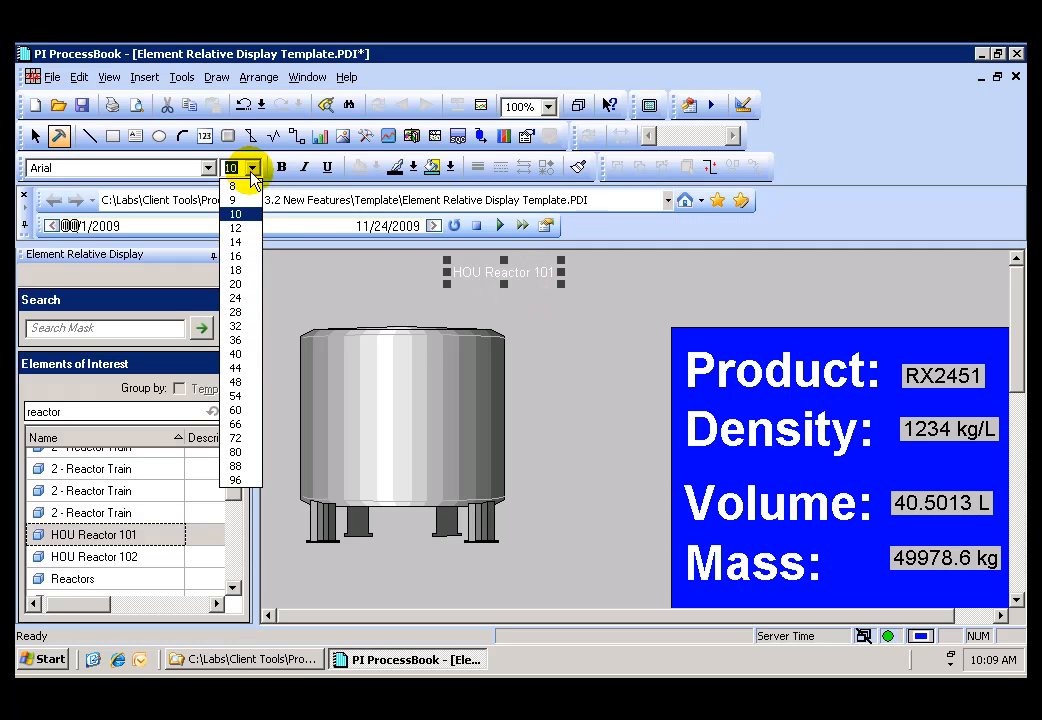
pyautogui.click(240, 256)
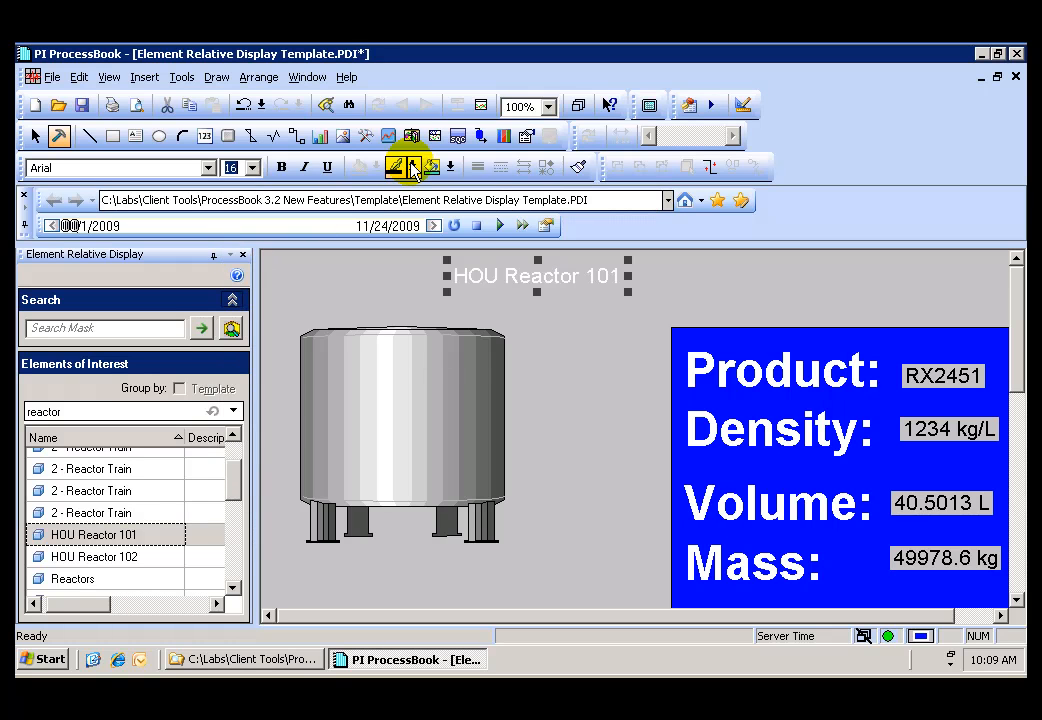
pyautogui.click(413, 167)
pyautogui.click(477, 228)
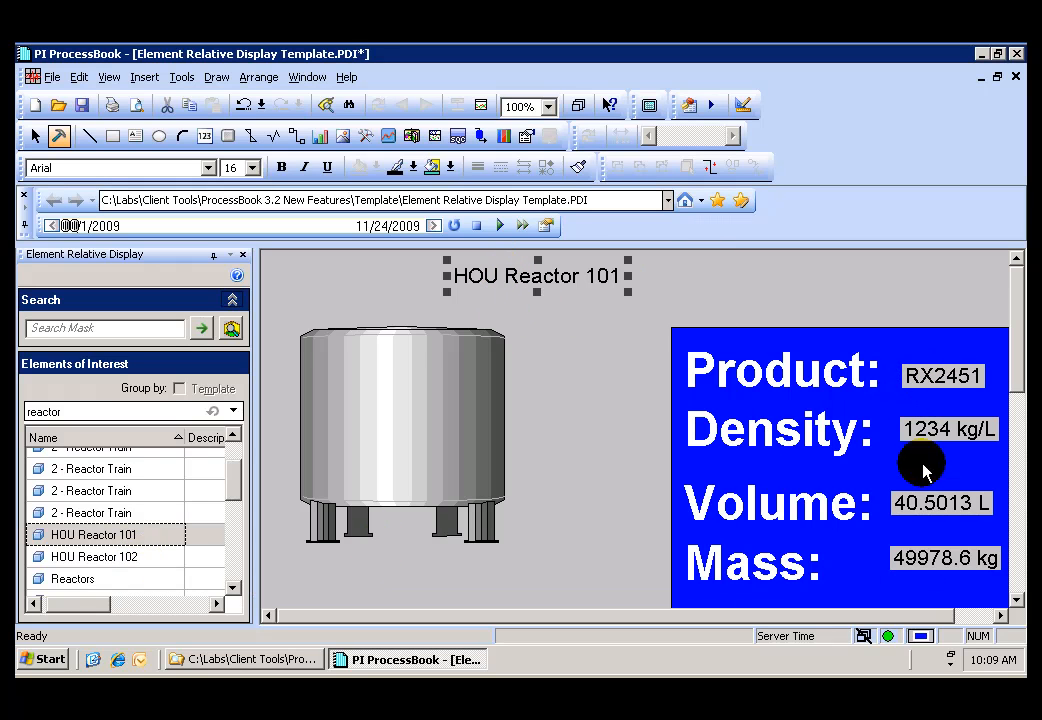
pyautogui.moveTo(1016, 354)
pyautogui.mouseDown()
pyautogui.moveTo(1019, 458)
pyautogui.moveTo(1019, 332)
pyautogui.mouseUp()
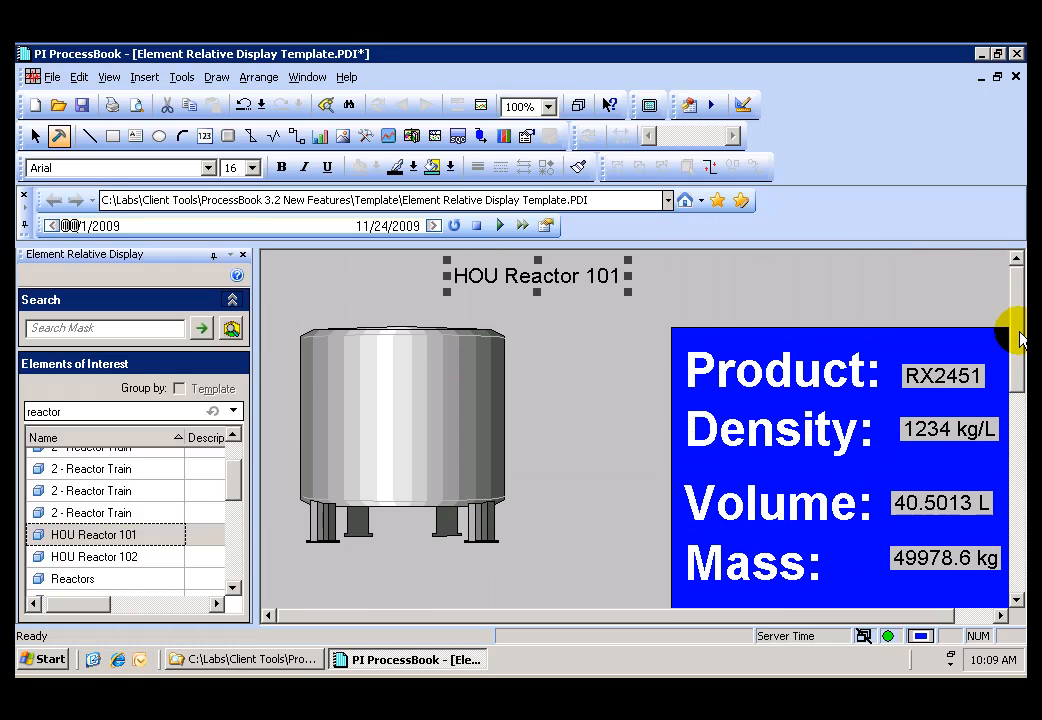
pyautogui.click(697, 299)
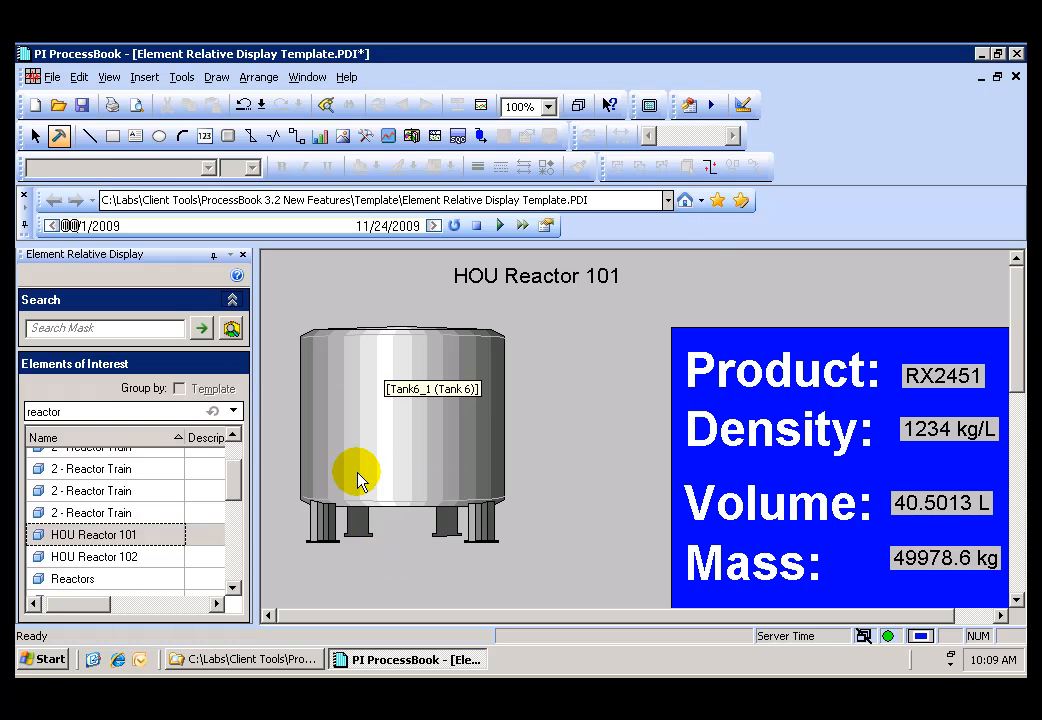
# Add a value symbol beneath the tank, tied to the element relative attribute Level, showing units and a time stamp set to Bottom
pyautogui.click(218, 79)
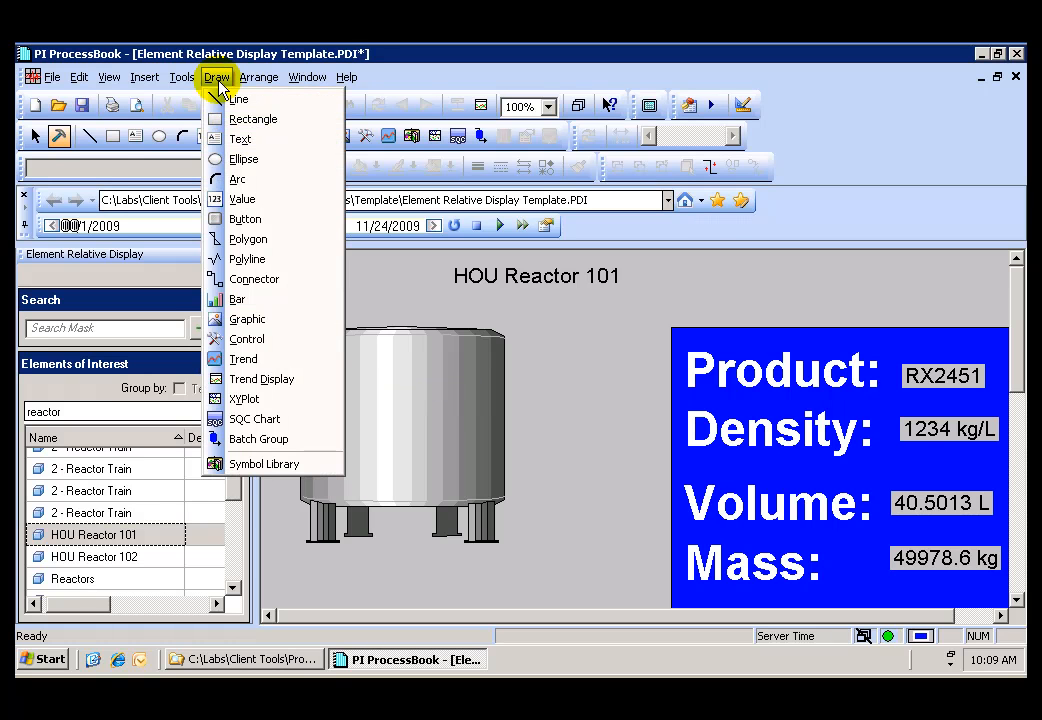
pyautogui.click(251, 198)
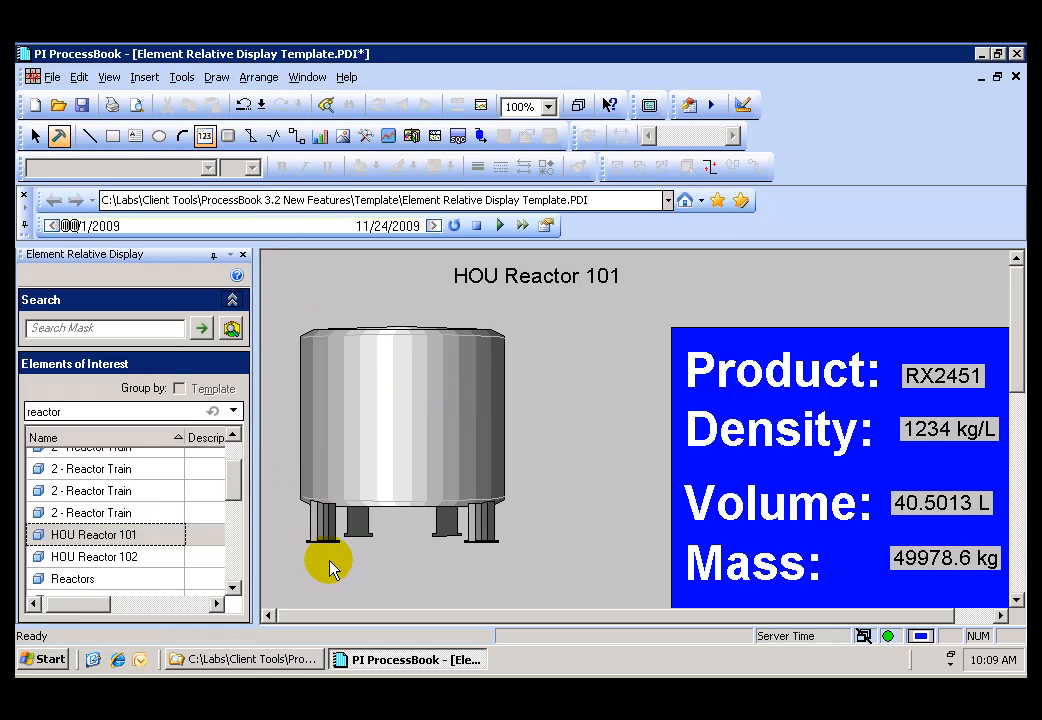
pyautogui.click(483, 597)
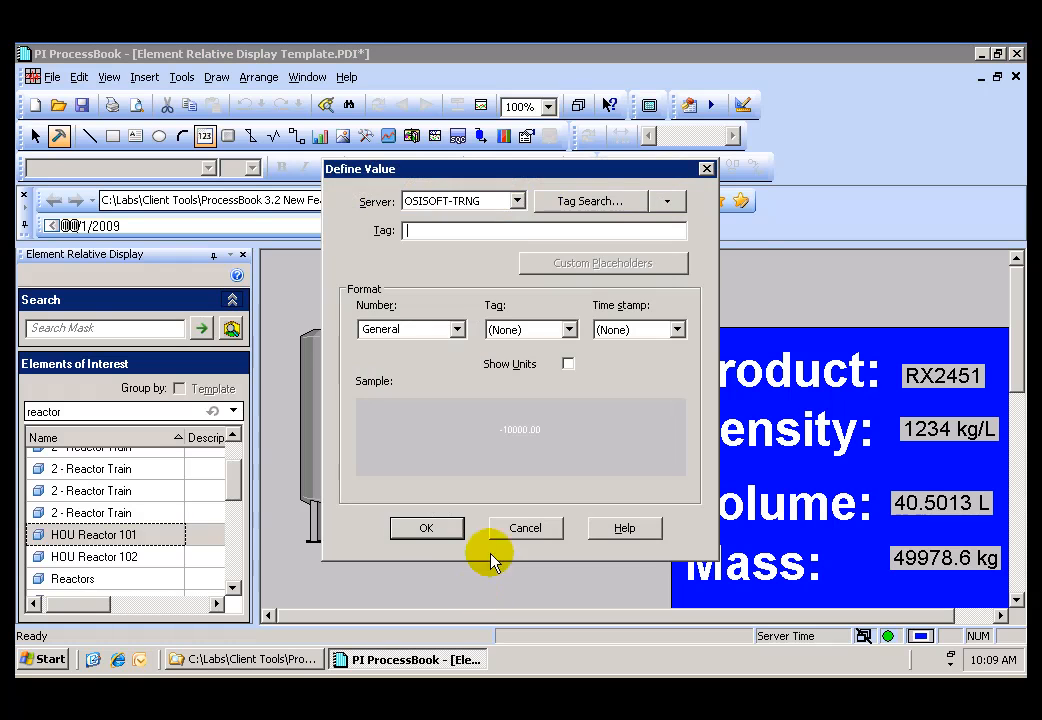
pyautogui.click(668, 202)
pyautogui.click(690, 336)
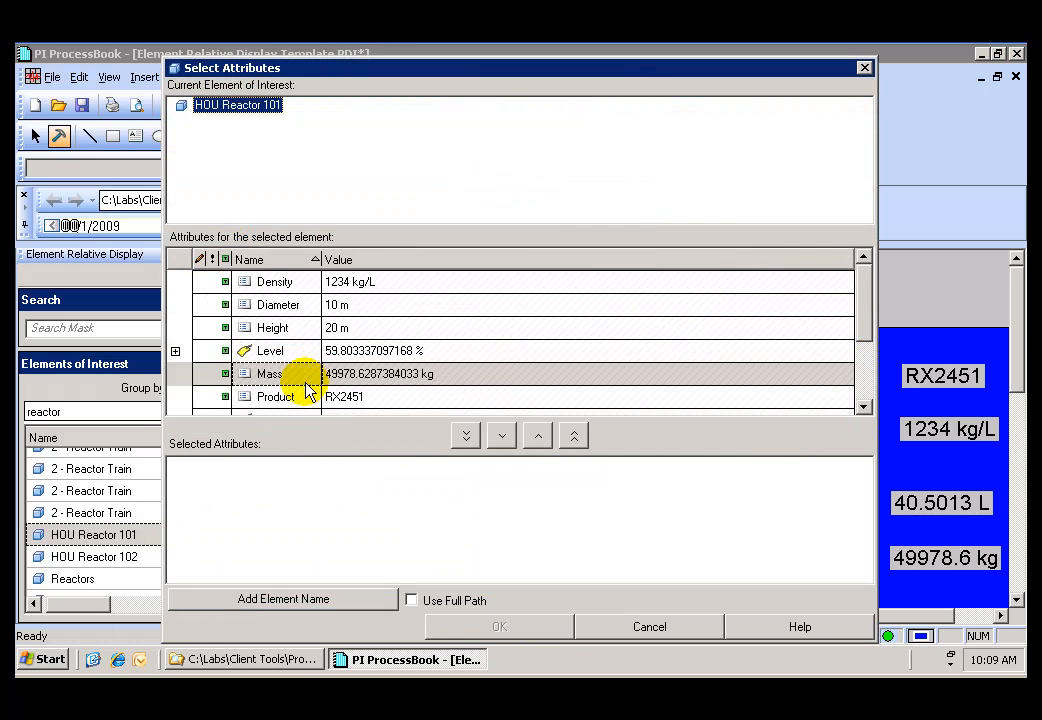
pyautogui.click(300, 351)
pyautogui.click(502, 436)
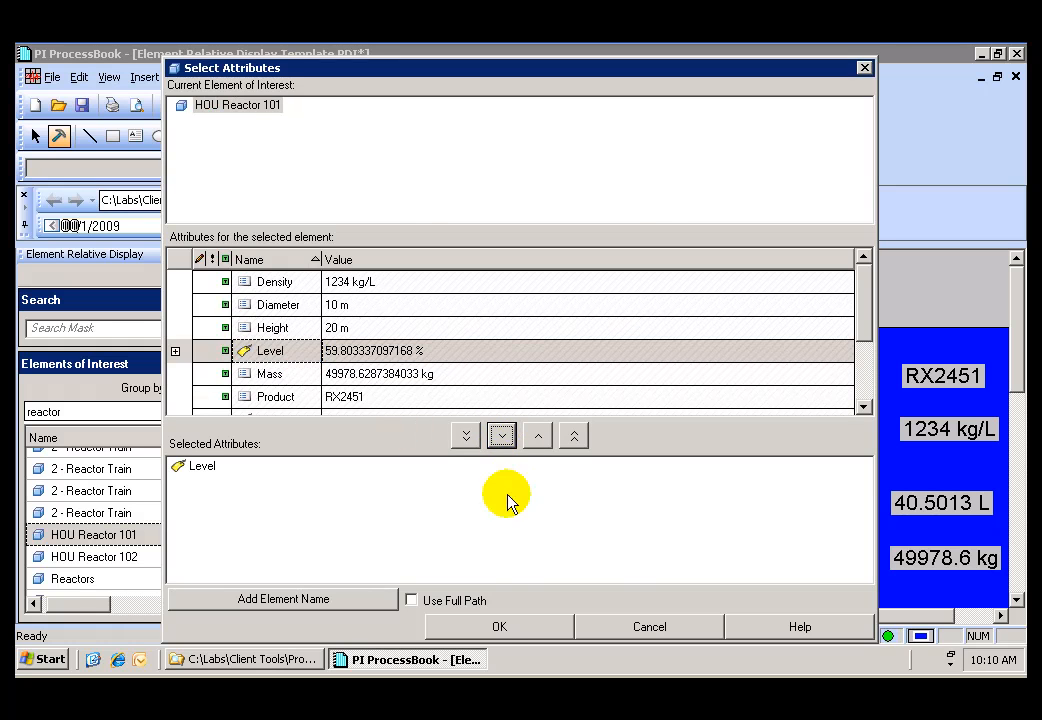
pyautogui.click(500, 627)
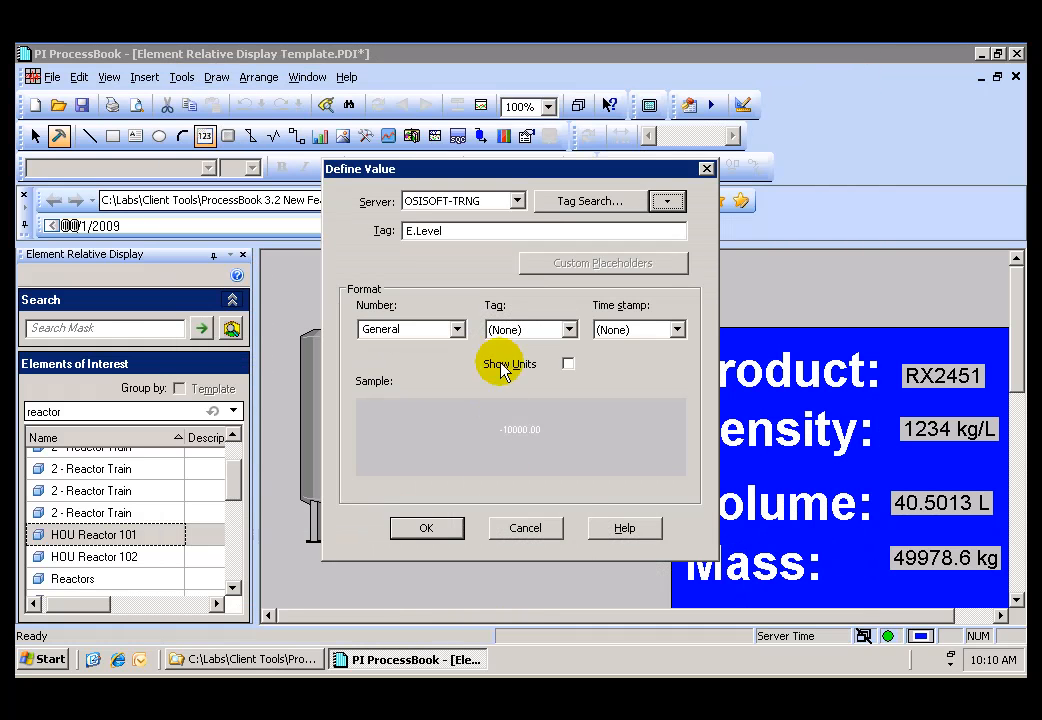
pyautogui.click(568, 364)
pyautogui.click(677, 330)
pyautogui.click(653, 400)
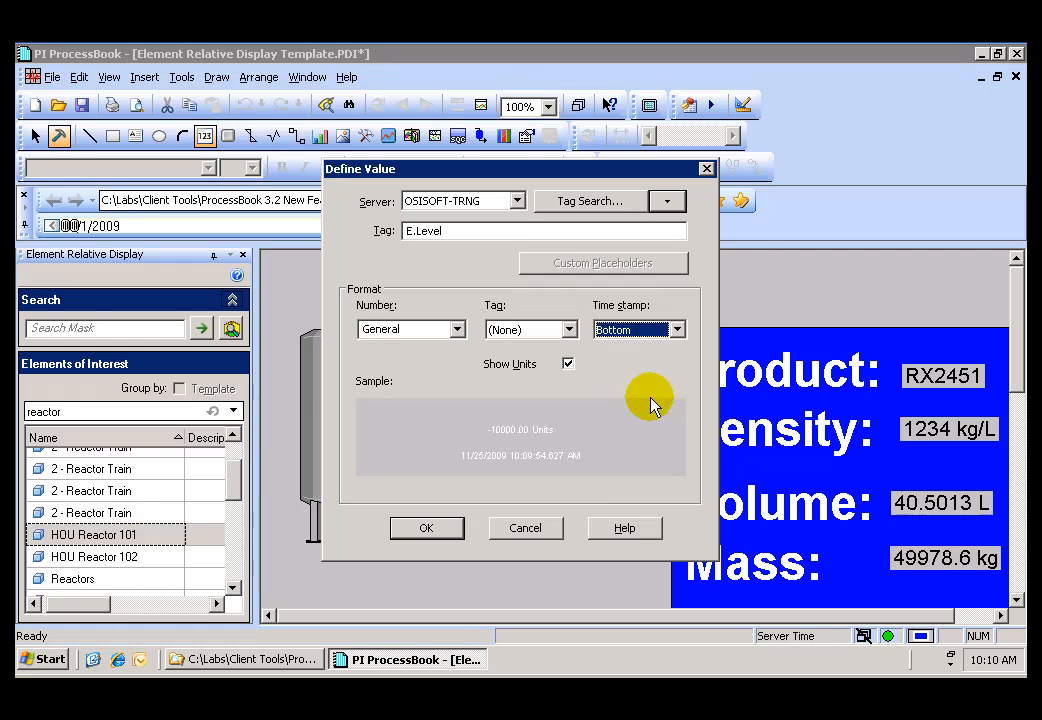
pyautogui.click(458, 521)
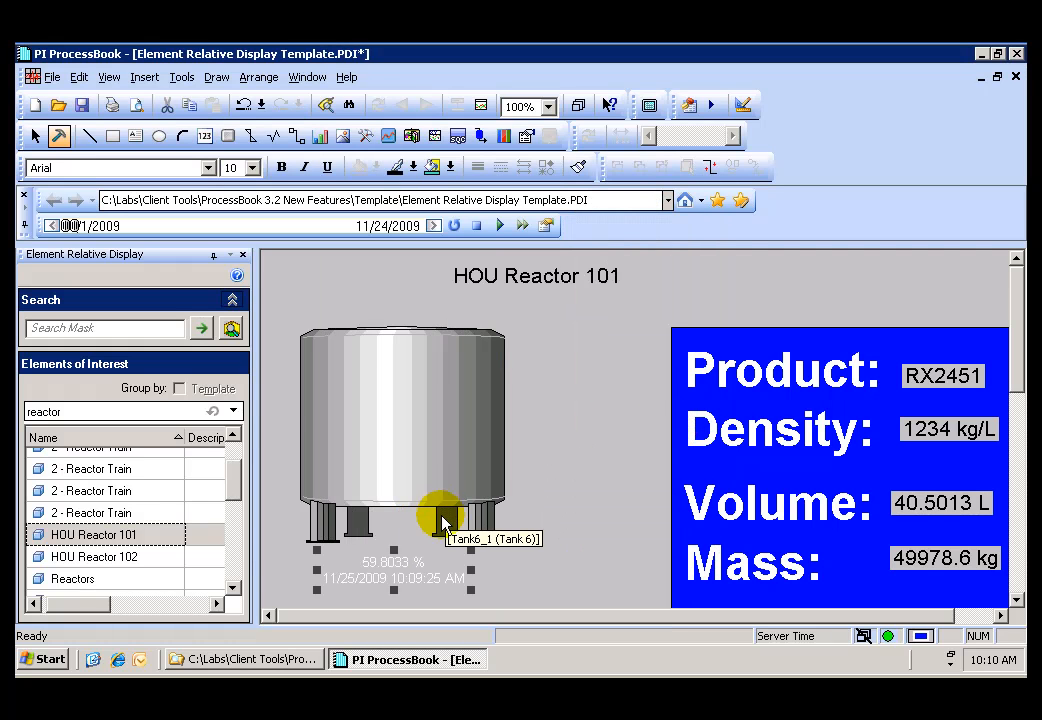
# Colour the level value black, move it slightly so it is centred beneath the tank, and deselect it
pyautogui.click(412, 168)
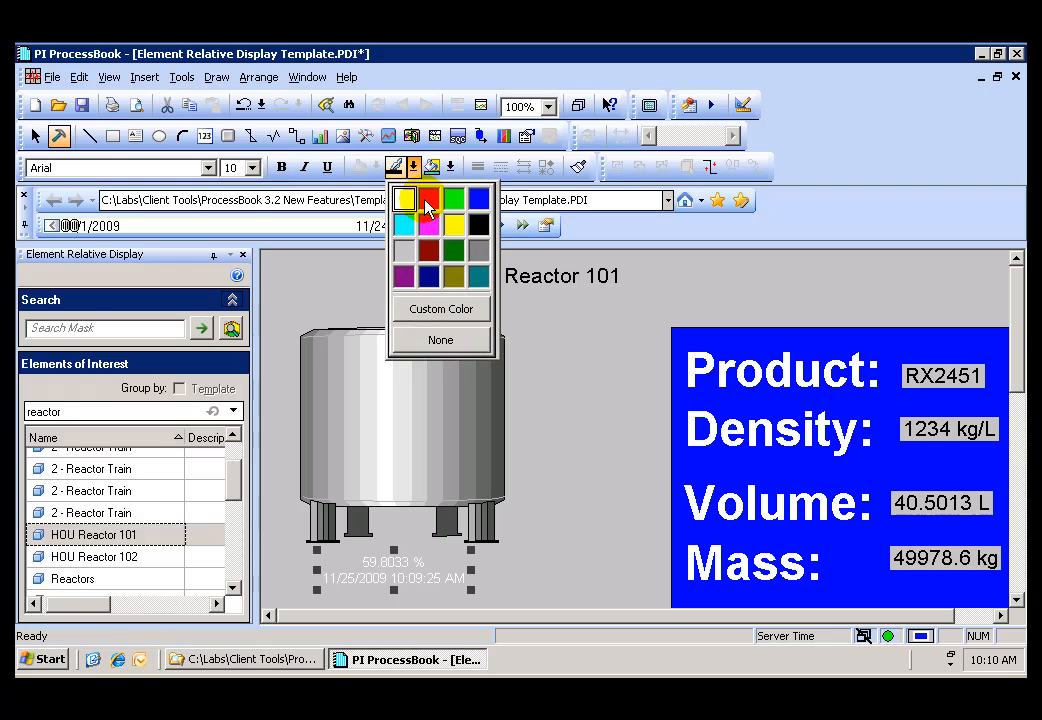
pyautogui.click(476, 225)
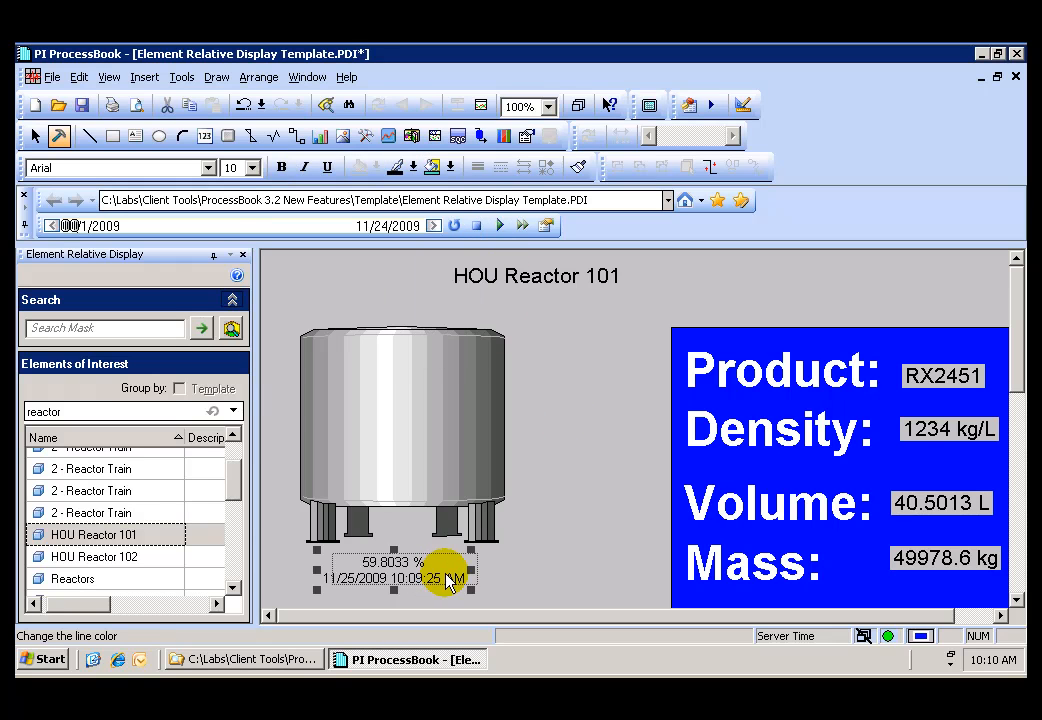
pyautogui.click(588, 507)
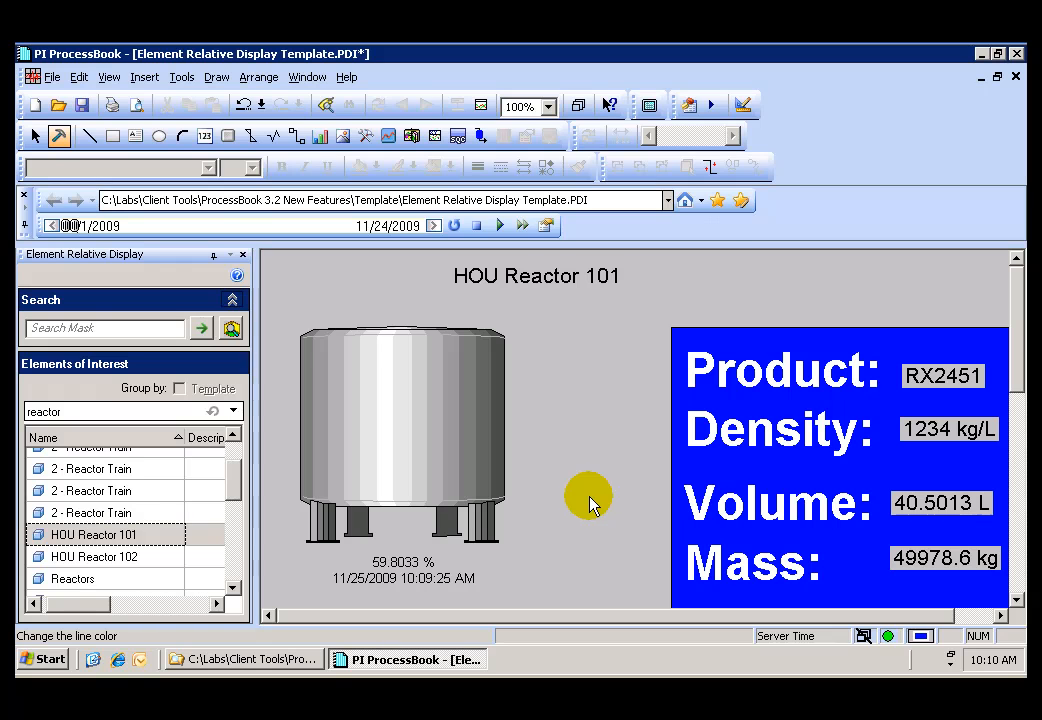
# Draw a tall bar symbol down the middle of the tank, tied to the element relative attribute Level
pyautogui.click(216, 77)
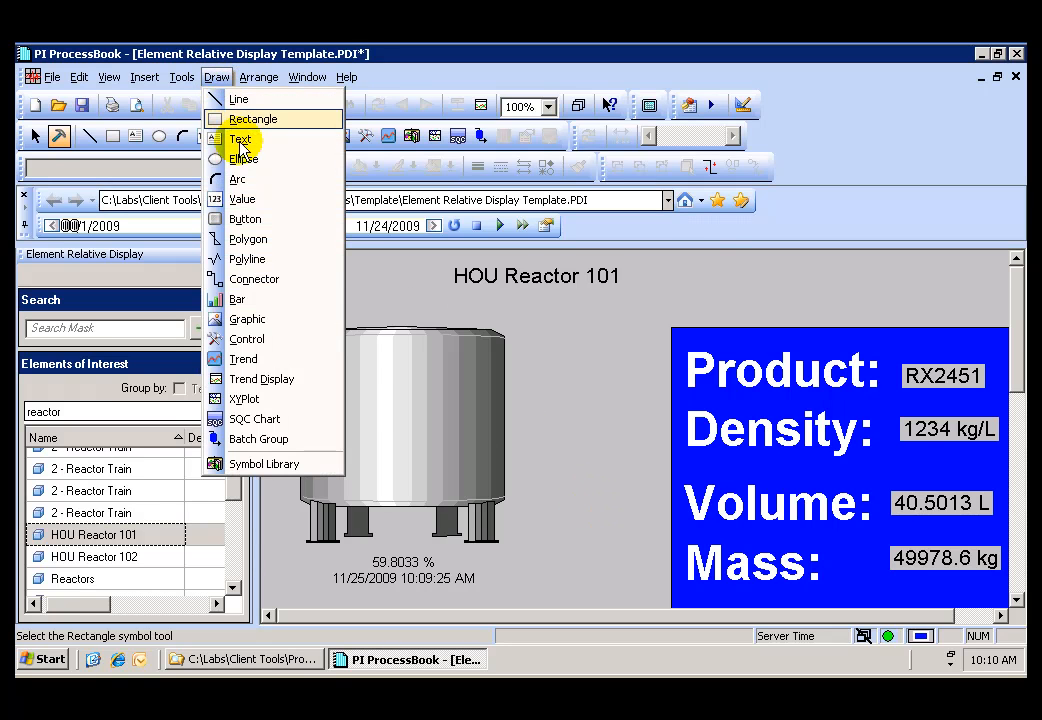
pyautogui.click(238, 300)
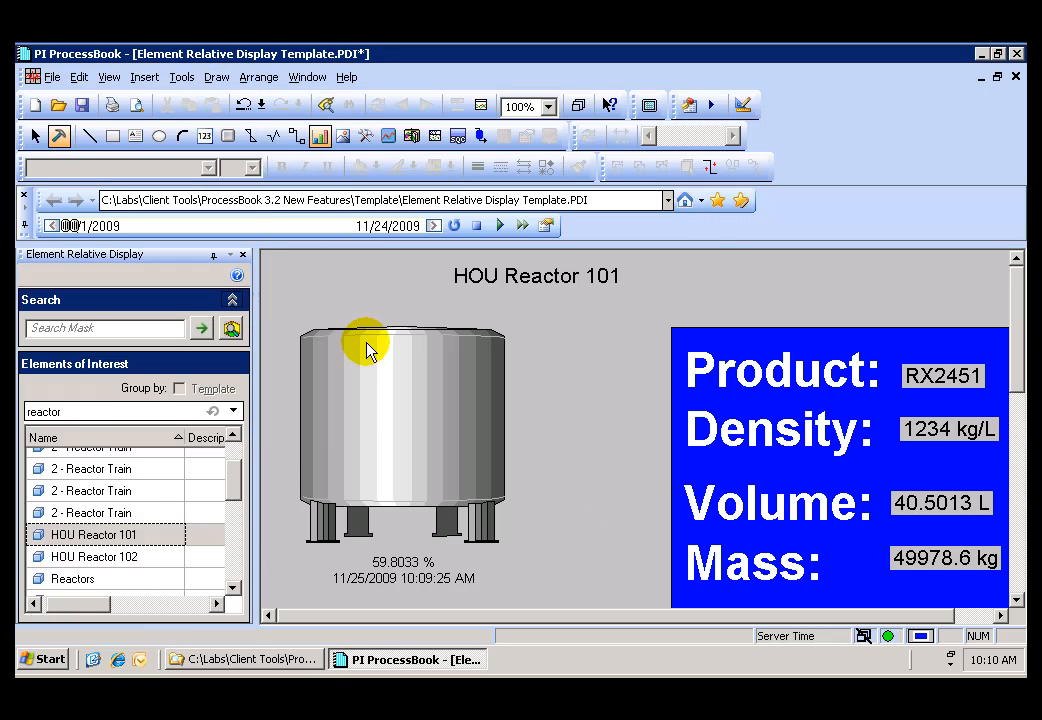
pyautogui.moveTo(364, 341); pyautogui.dragTo(425, 431)
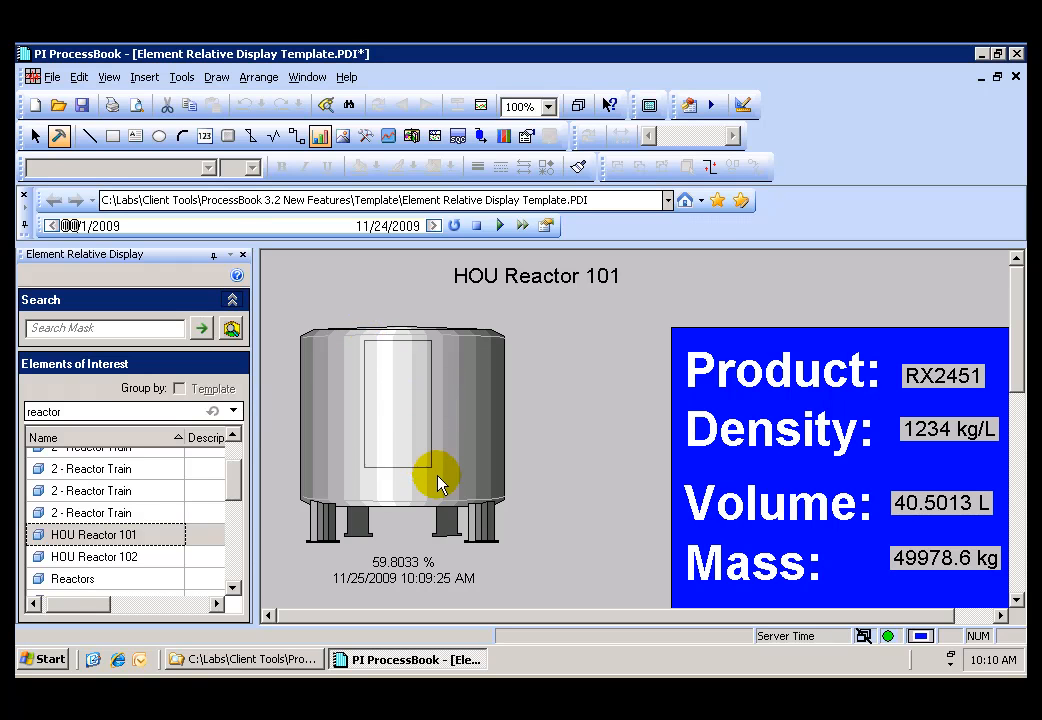
pyautogui.moveTo(440, 502); pyautogui.dragTo(437, 505)
pyautogui.click(677, 233)
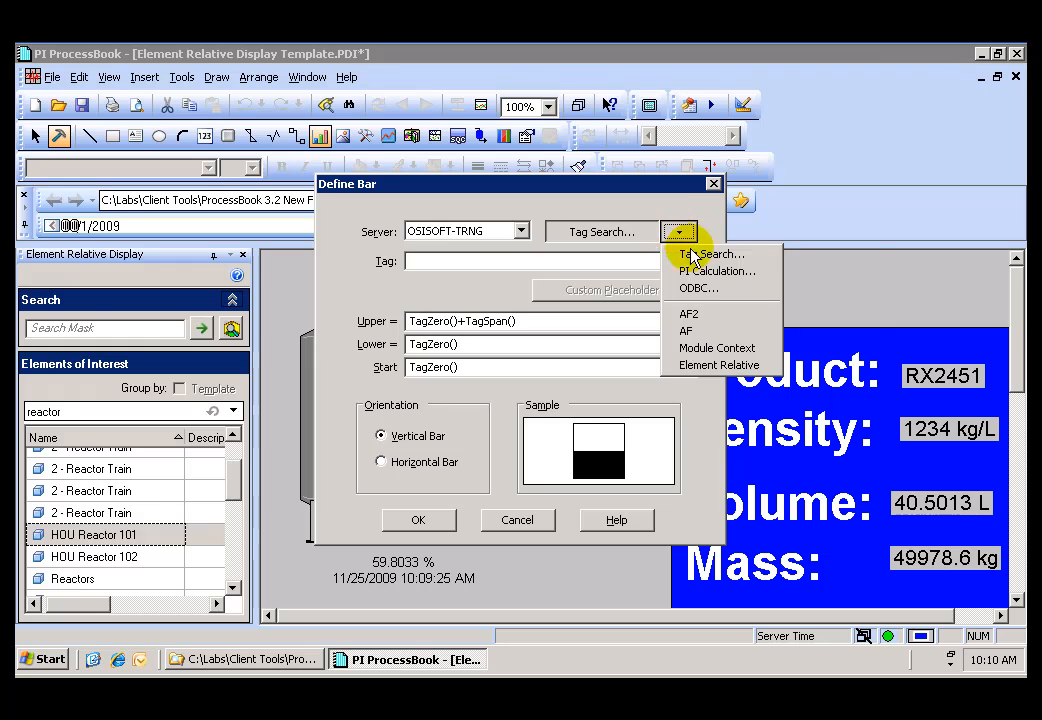
pyautogui.click(705, 366)
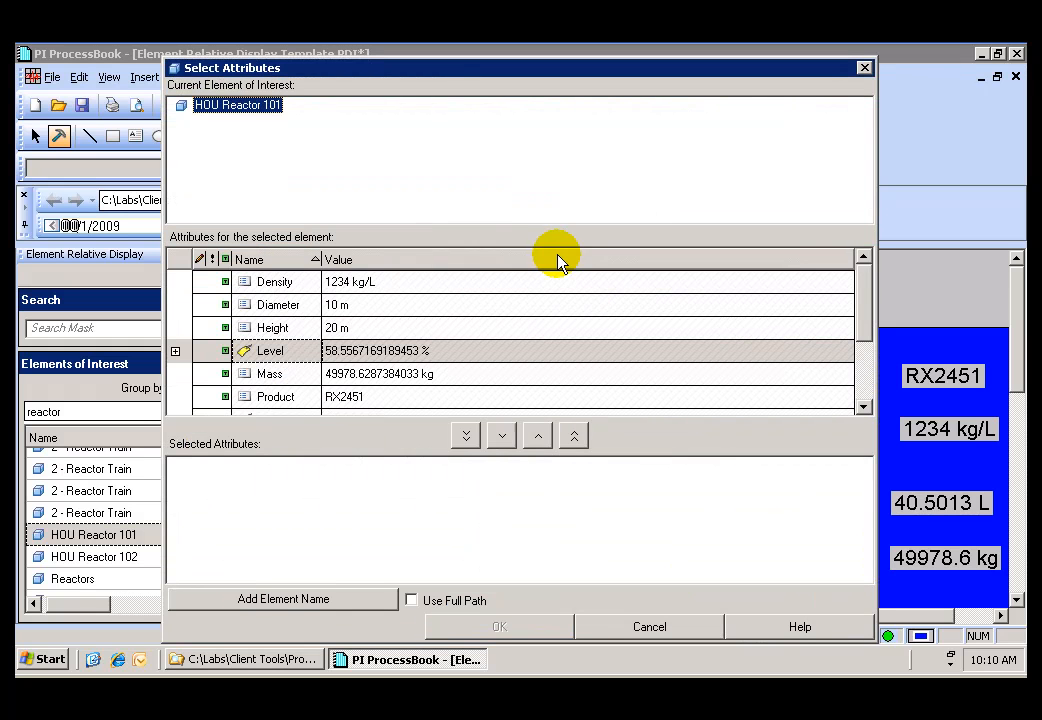
pyautogui.click(862, 392)
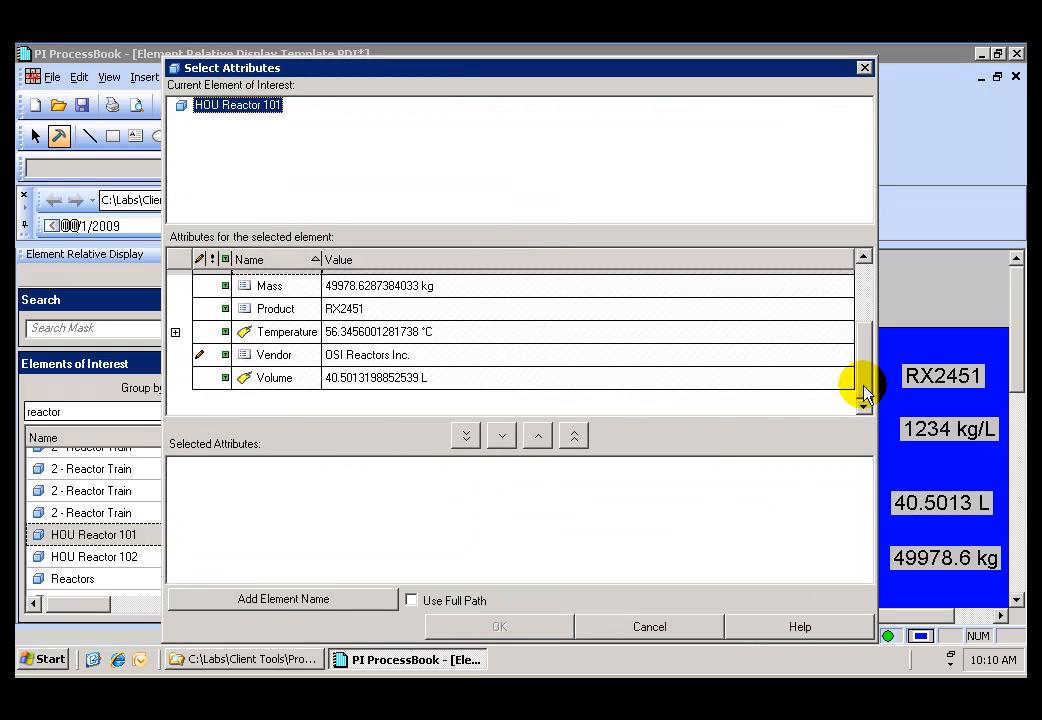
pyautogui.click(866, 290)
pyautogui.click(370, 351)
pyautogui.click(502, 436)
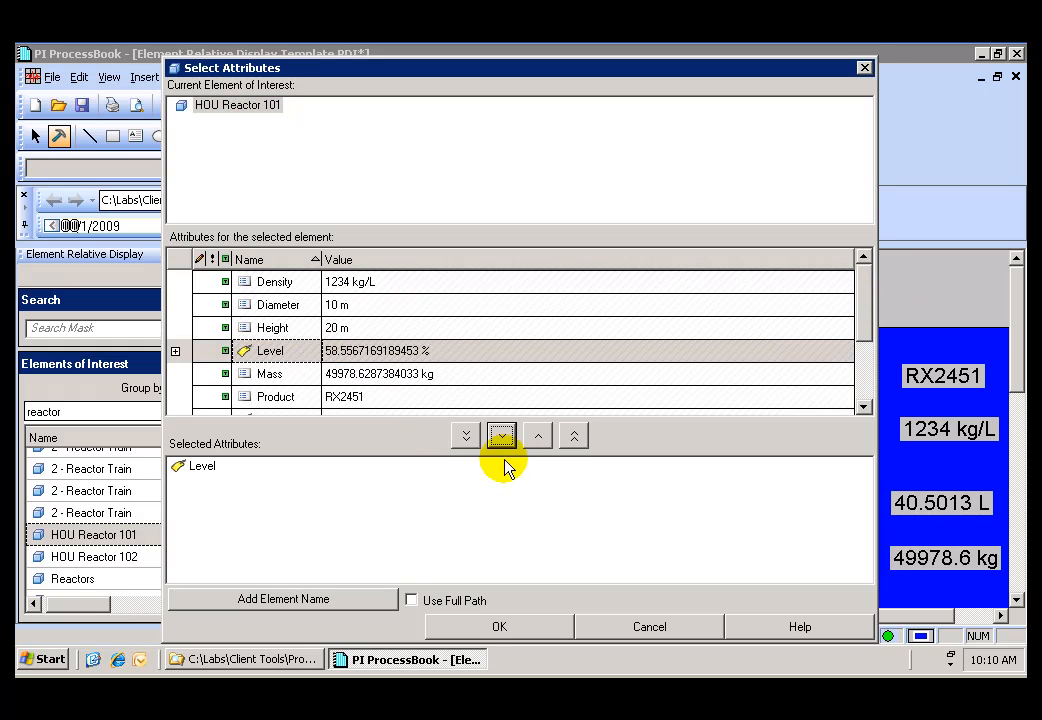
pyautogui.click(478, 634)
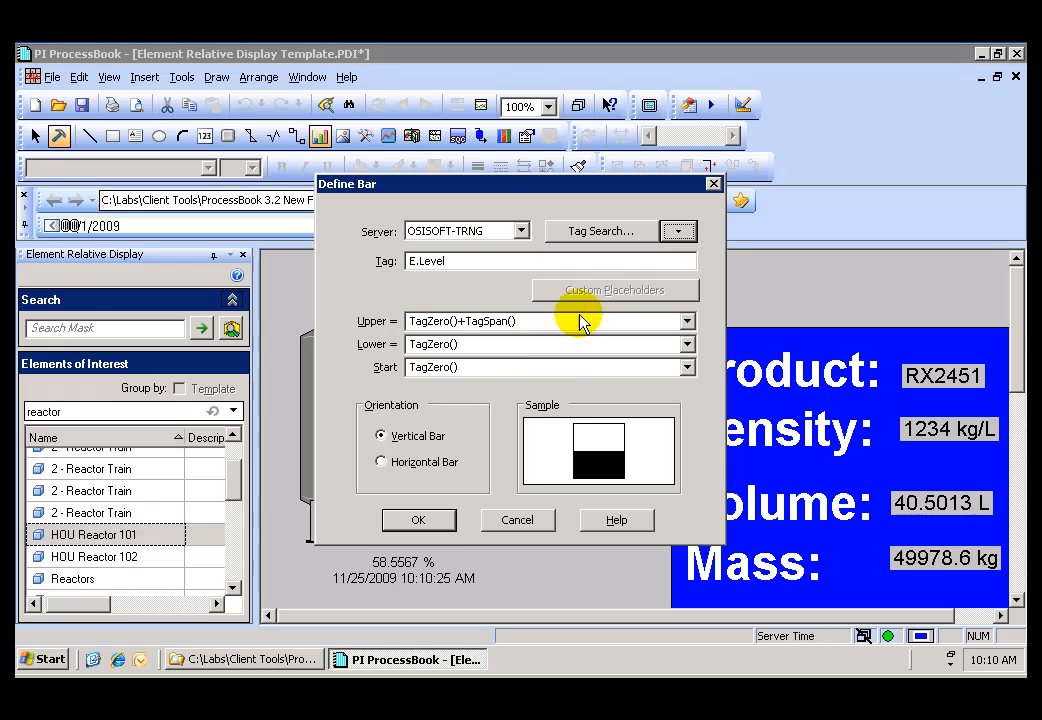
pyautogui.click(417, 521)
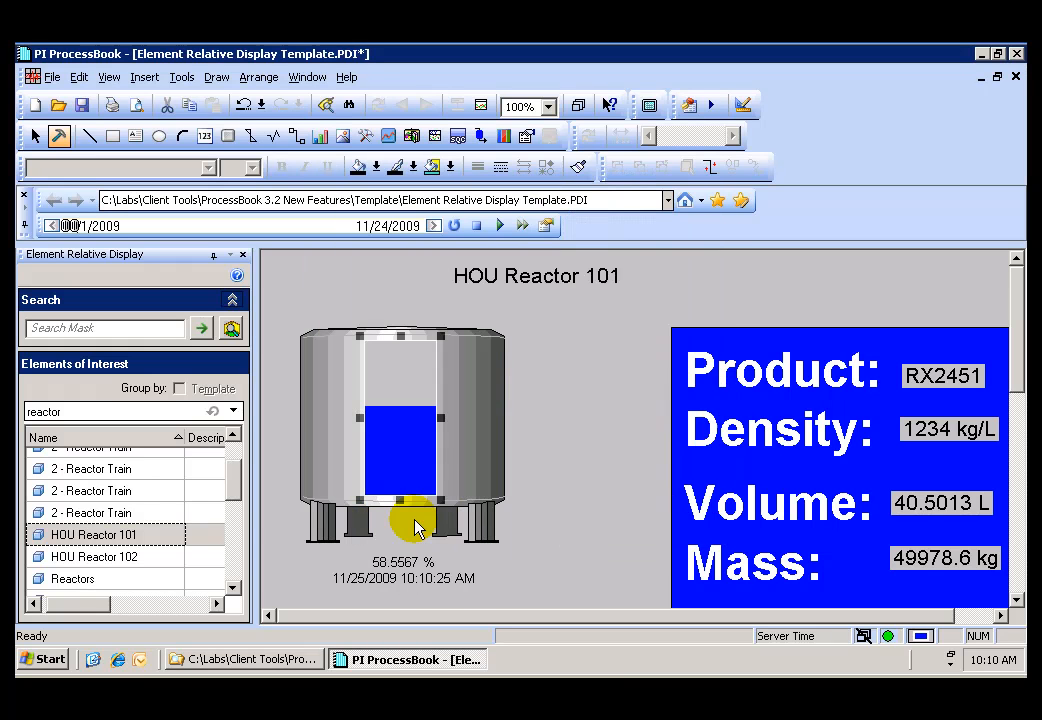
# Format the tank's level bar with a black line and no background colour, and deselect it
pyautogui.moveTo(414, 465)
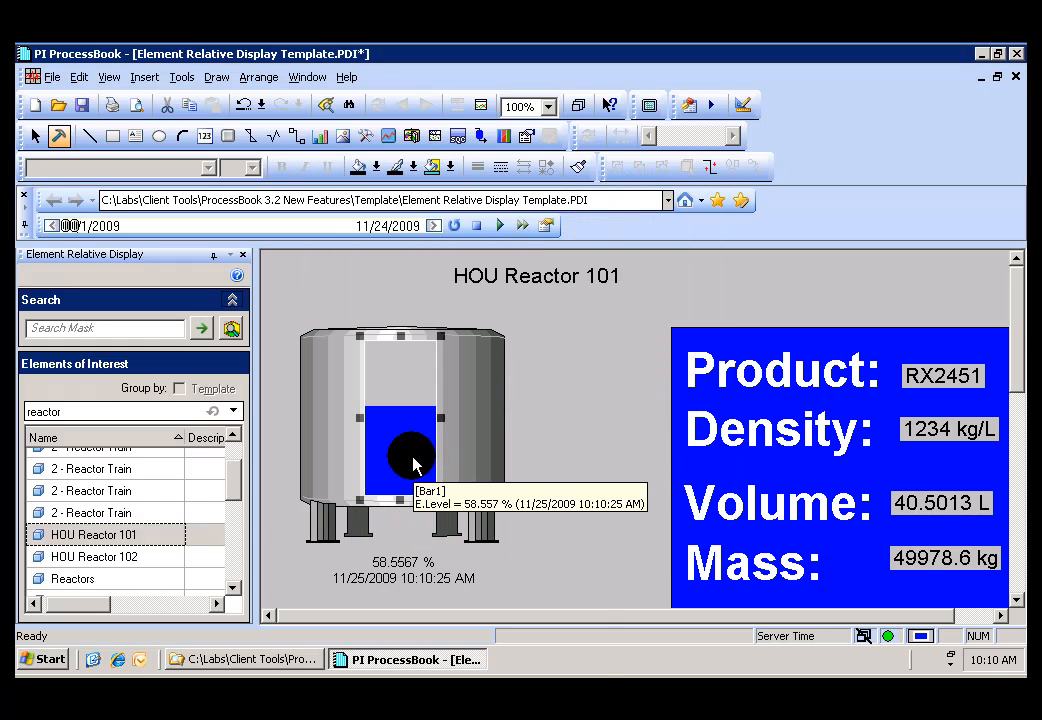
pyautogui.rightClick(410, 403)
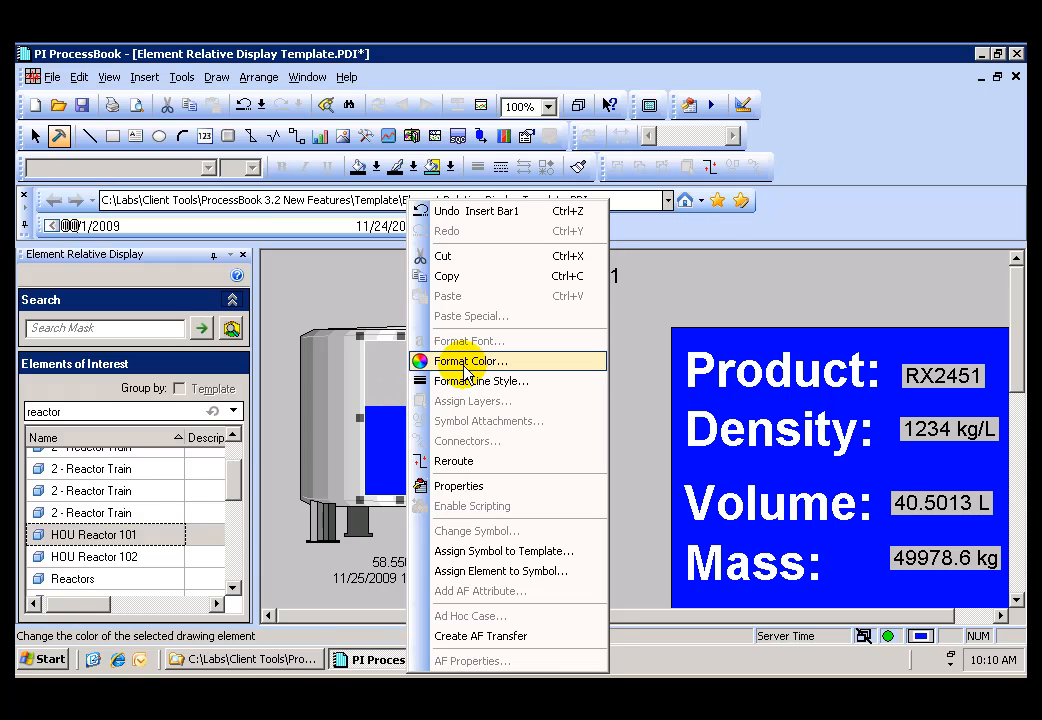
pyautogui.click(425, 360)
pyautogui.click(516, 333)
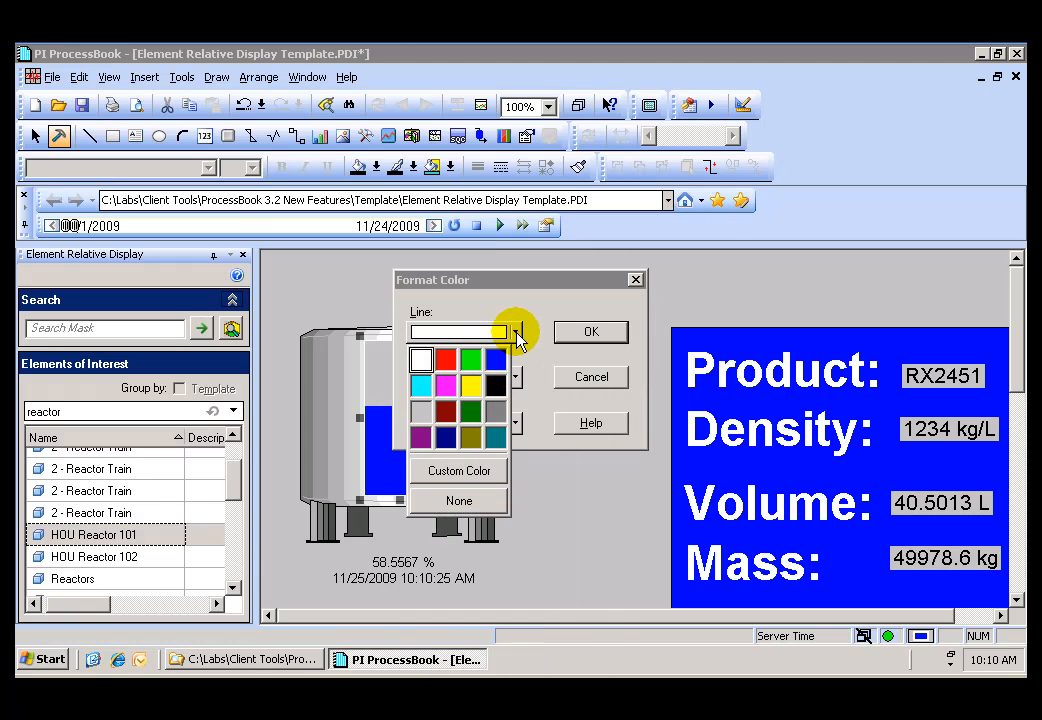
pyautogui.click(496, 357)
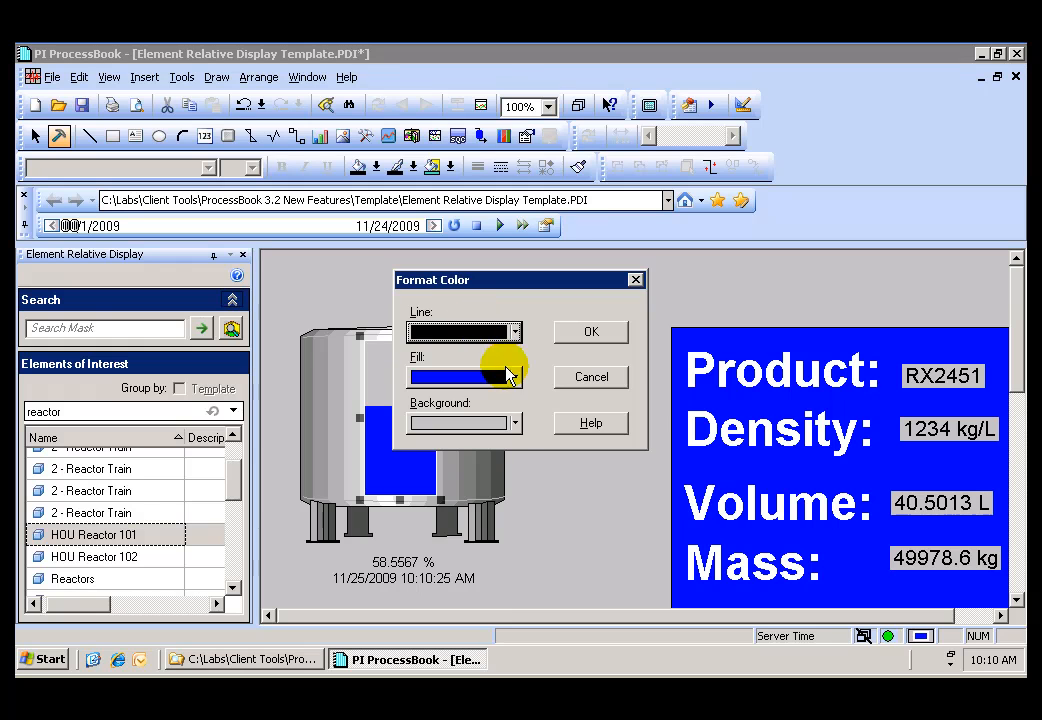
pyautogui.click(516, 423)
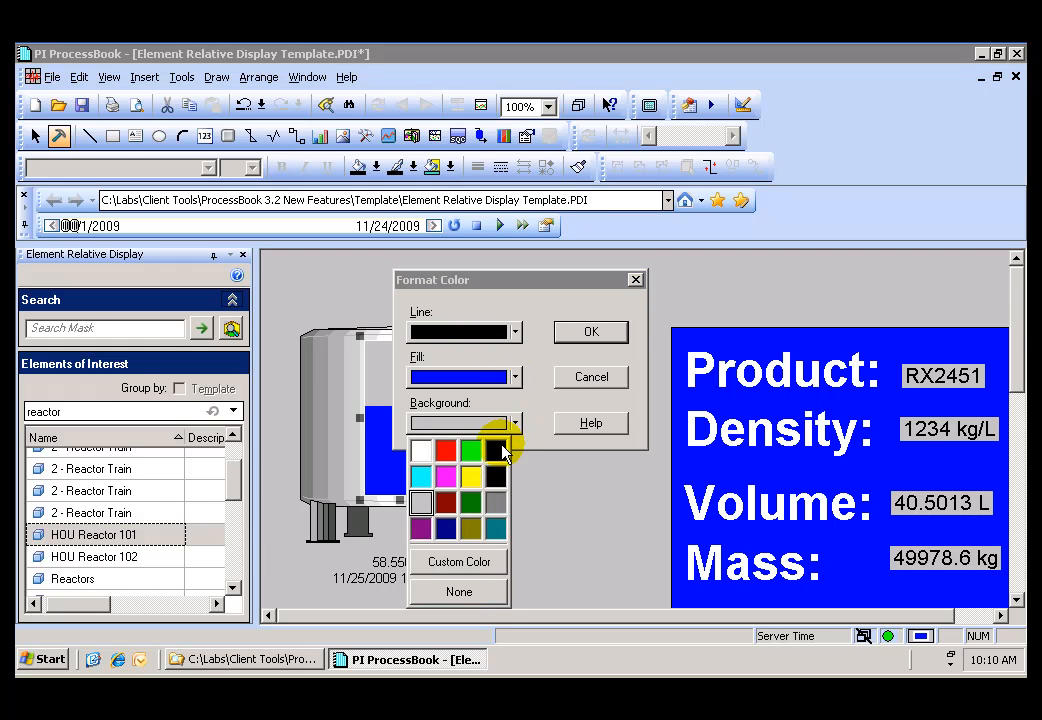
pyautogui.click(474, 590)
pyautogui.click(583, 335)
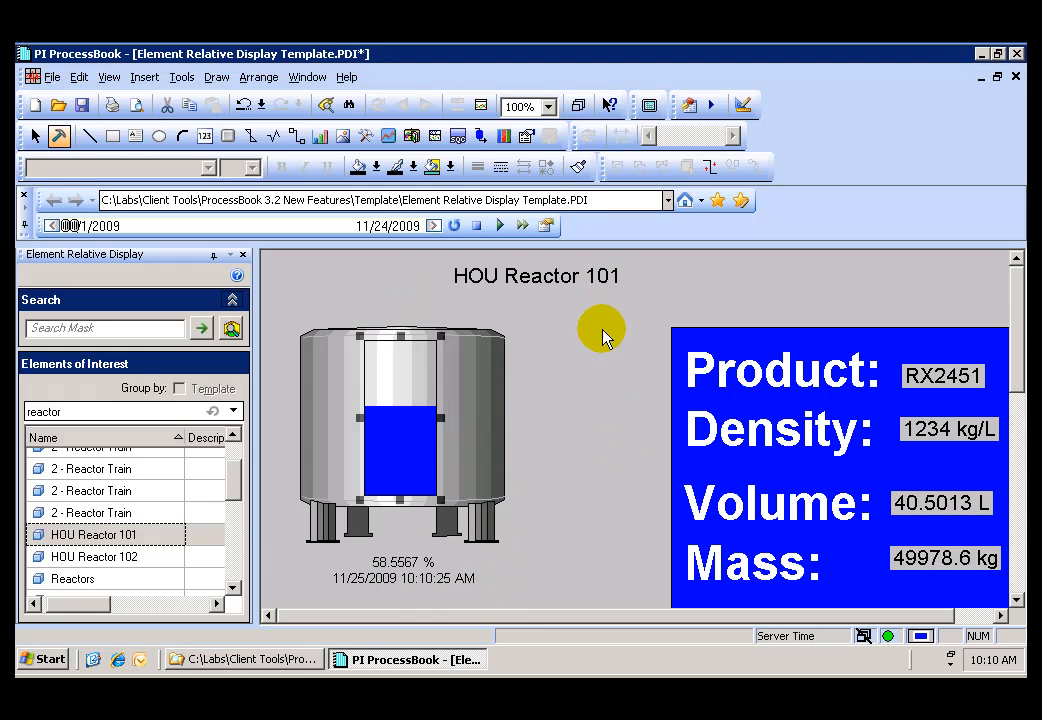
pyautogui.click(414, 437)
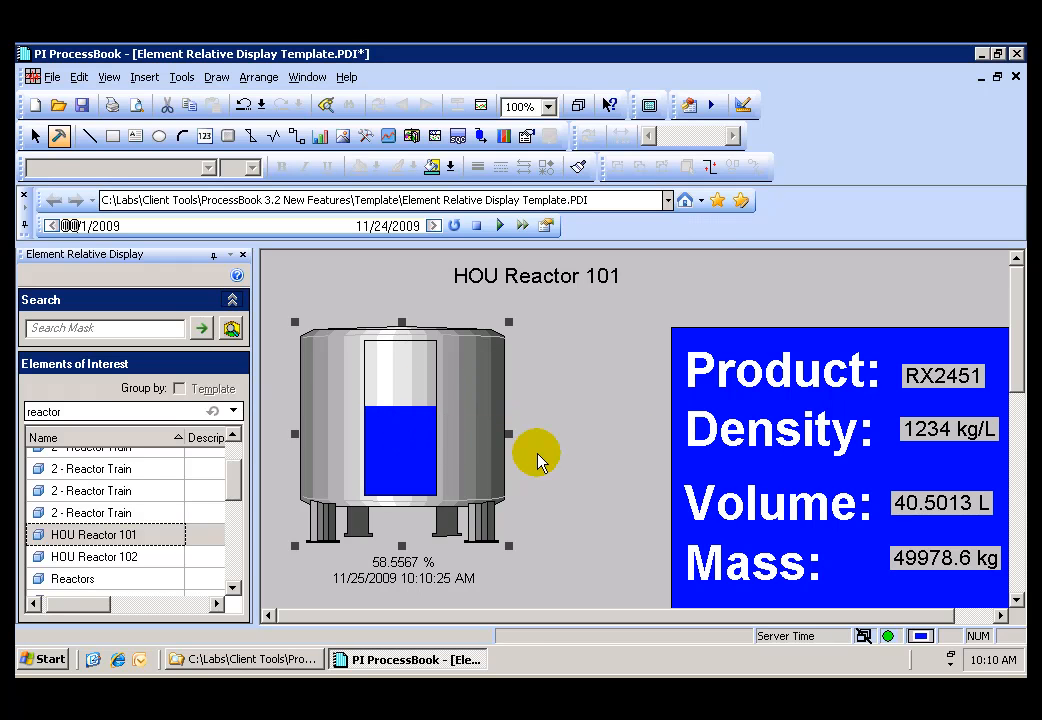
# Place the Scale from 0 to 10 (style 2) symbol from the Scales category over the level bar, and save the display
pyautogui.click(411, 137)
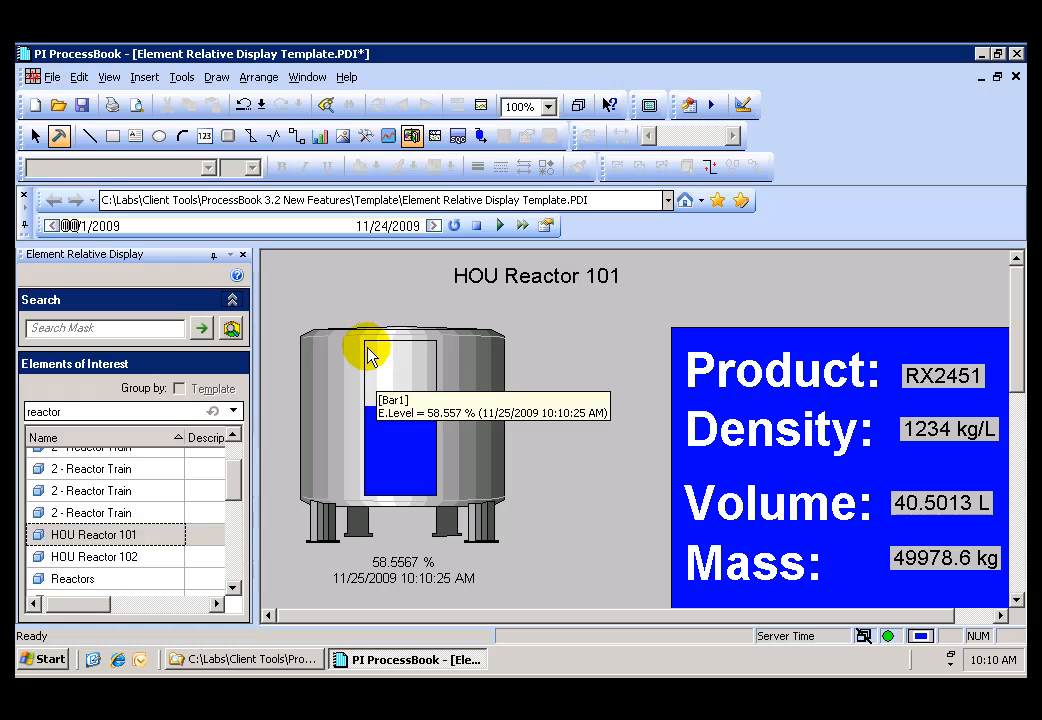
pyautogui.click(437, 503)
pyautogui.scroll(-12, 330, 500)
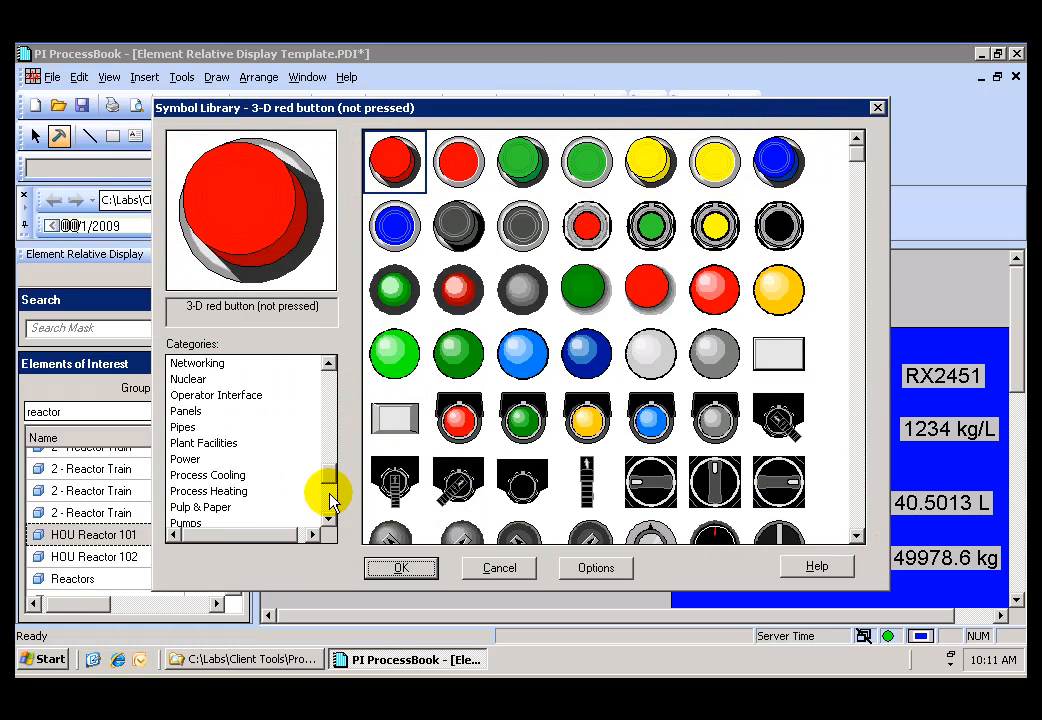
pyautogui.scroll(-3, 330, 500)
pyautogui.click(186, 411)
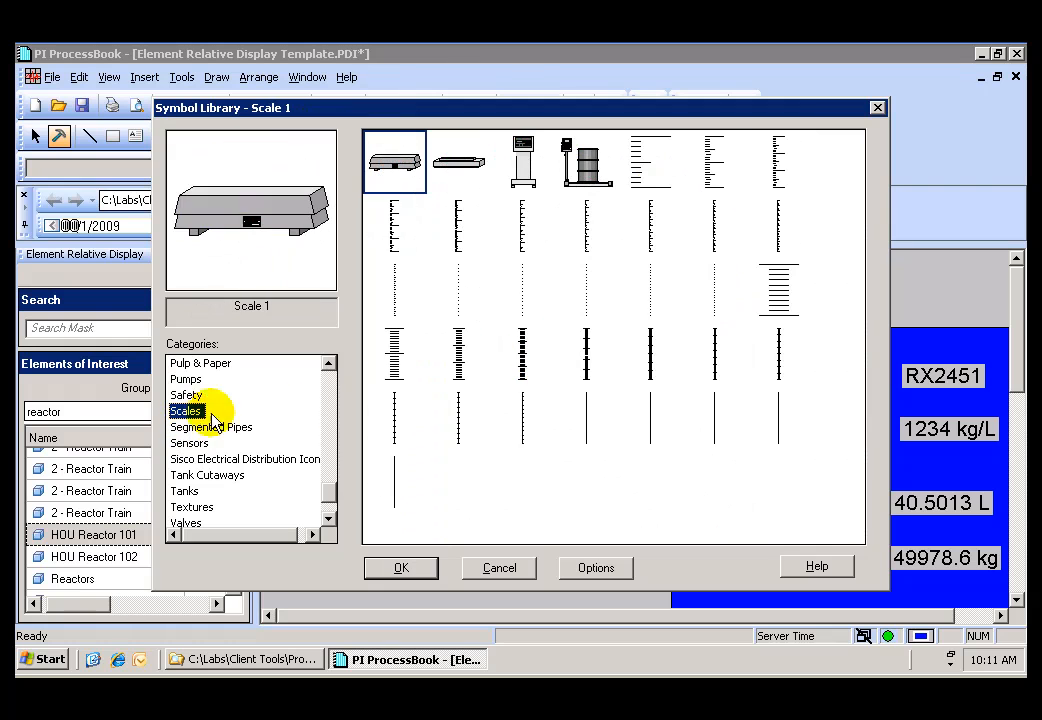
pyautogui.click(775, 298)
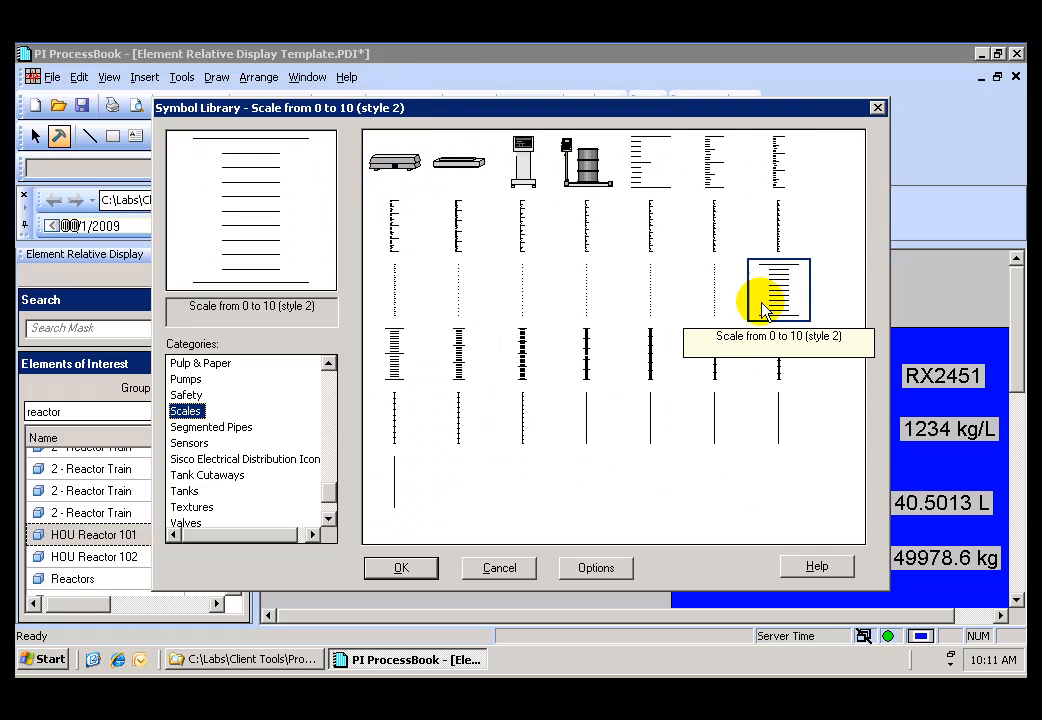
pyautogui.click(424, 569)
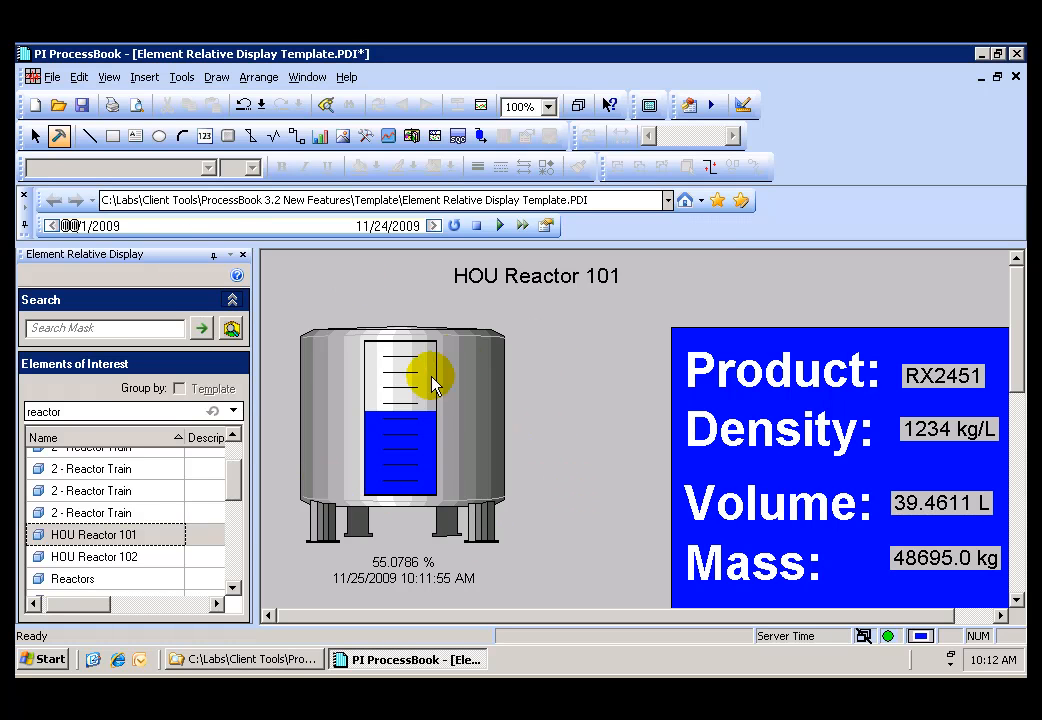
pyautogui.click(82, 106)
pyautogui.moveTo(522, 289)
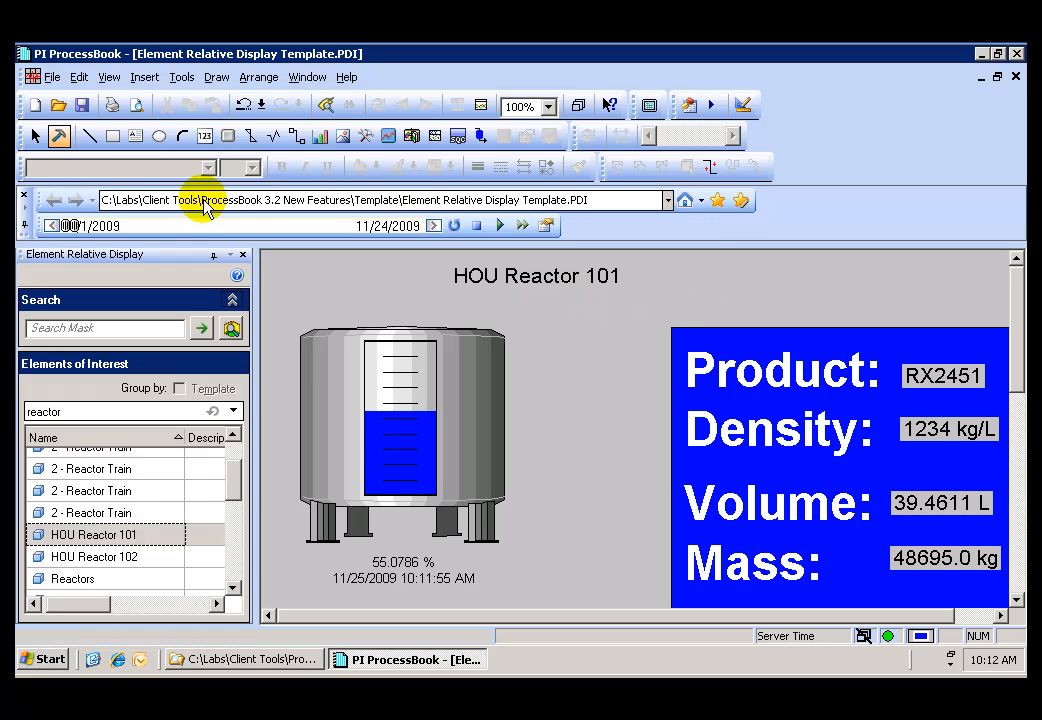
# Switch to PIDEMO.PIW and back to Element Relative Display Template.PDI using the file path history, and show the bookmark Organizer
pyautogui.click(667, 200)
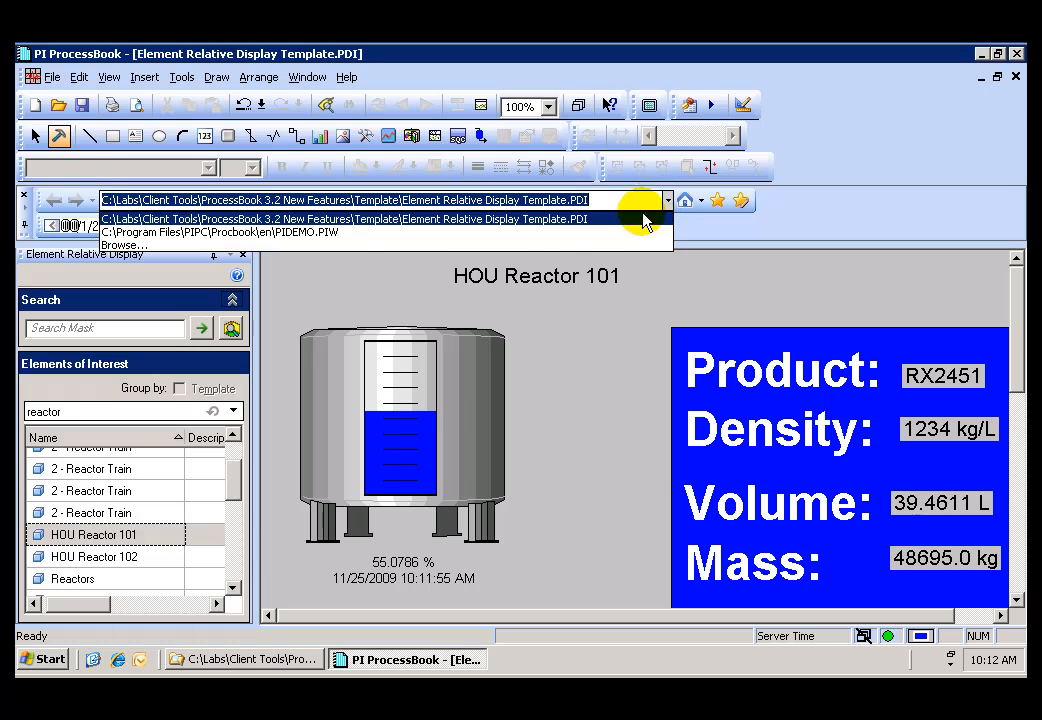
pyautogui.click(344, 232)
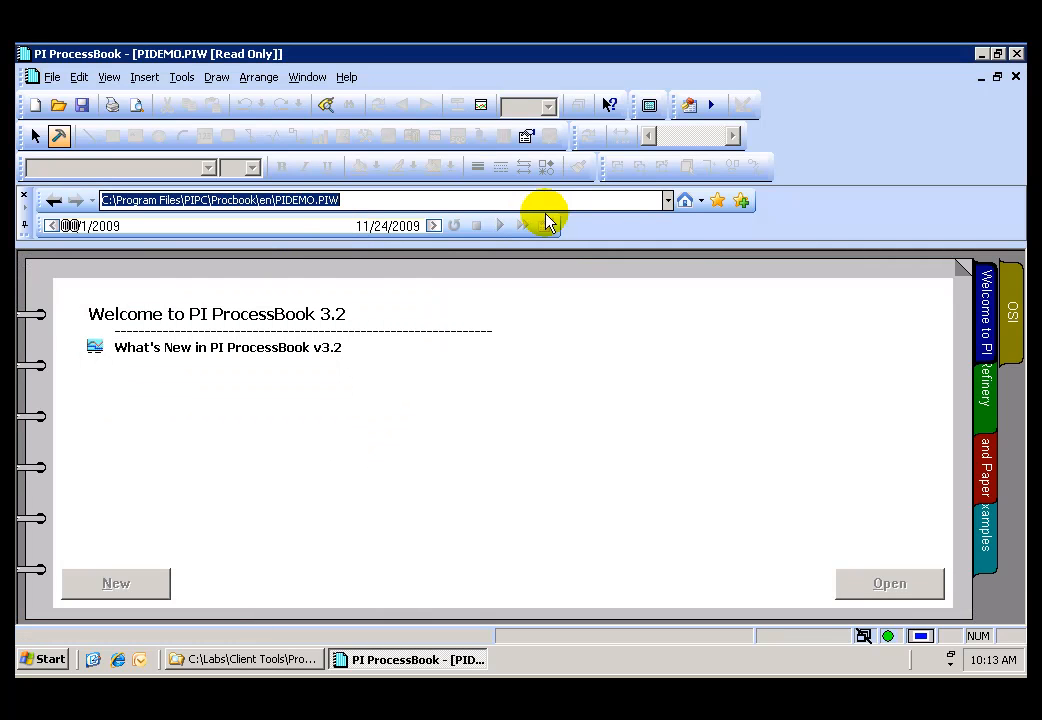
pyautogui.click(668, 202)
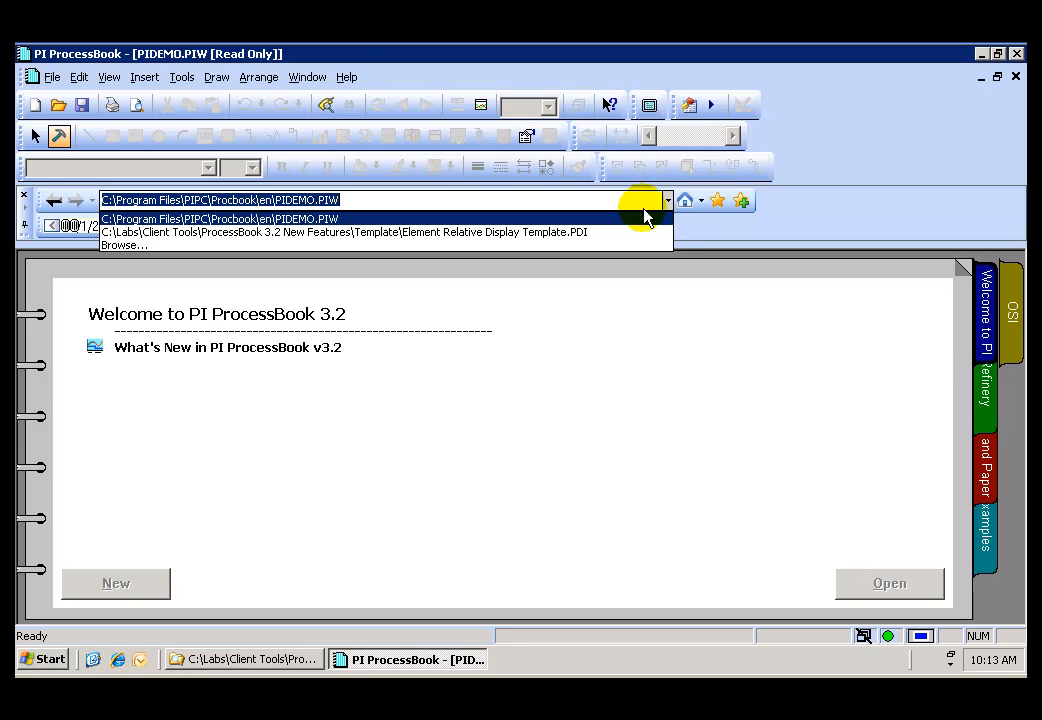
pyautogui.click(616, 232)
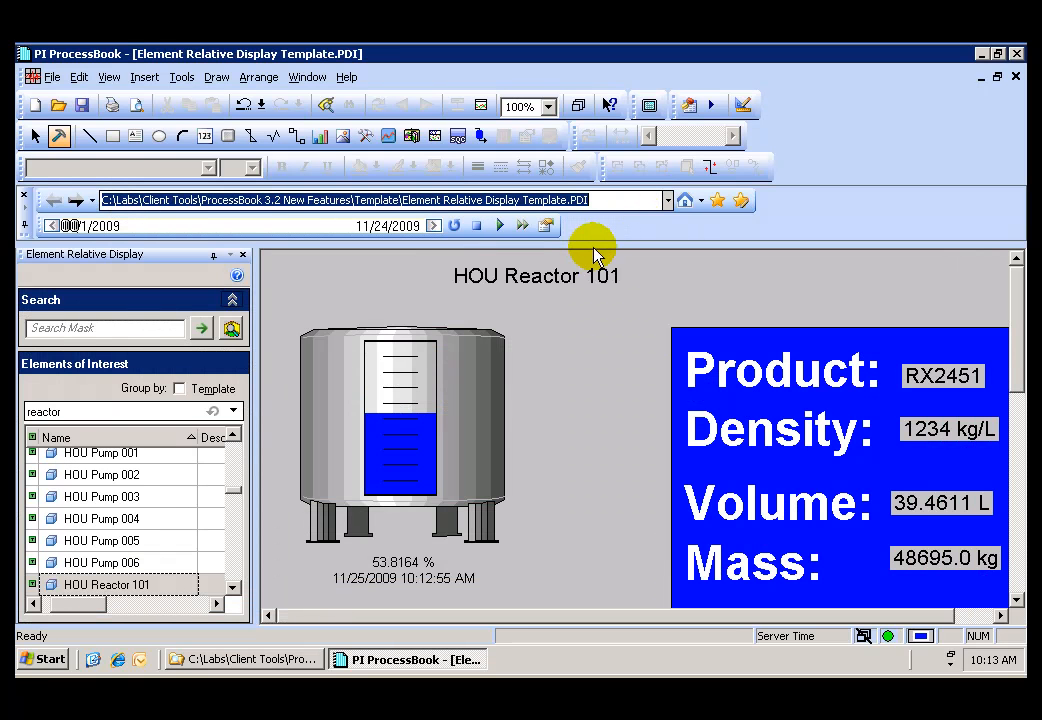
pyautogui.click(720, 201)
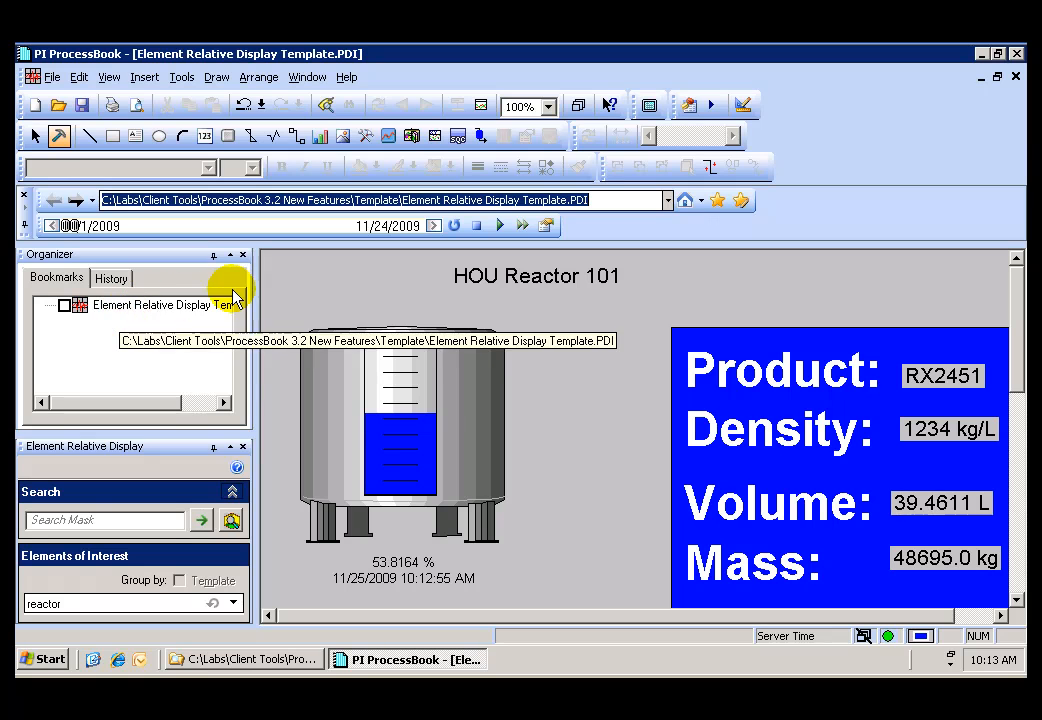
# Narrow the playback time range to about 11/19/2009 to 11/22/2009, start playback, and watch the temperature trend down to its time axis
pyautogui.moveTo(1014, 320); pyautogui.dragTo(1014, 465)
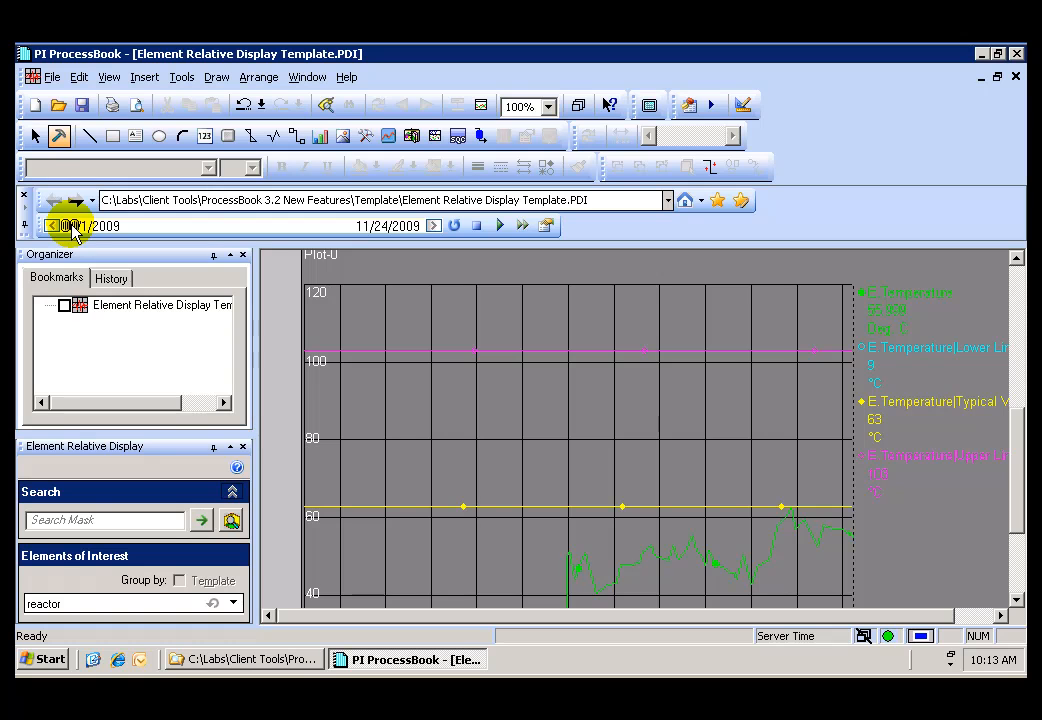
pyautogui.moveTo(77, 228); pyautogui.dragTo(418, 233)
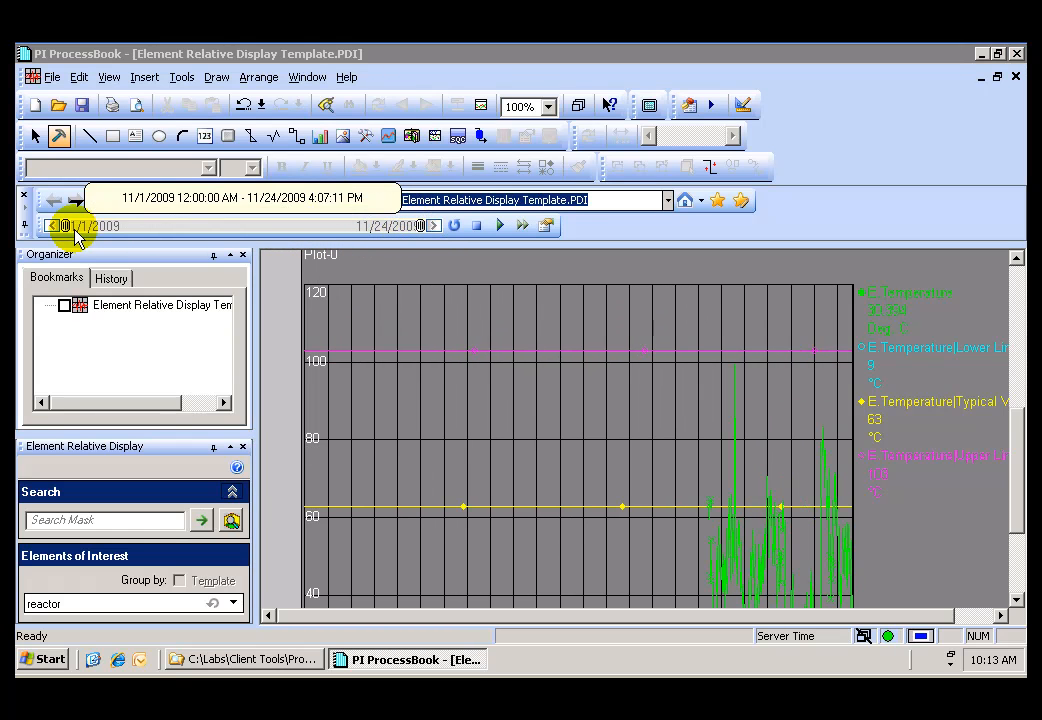
pyautogui.moveTo(66, 230)
pyautogui.mouseDown()
pyautogui.moveTo(340, 228)
pyautogui.moveTo(378, 238)
pyautogui.moveTo(350, 228)
pyautogui.mouseUp()
pyautogui.moveTo(422, 228); pyautogui.dragTo(390, 226)
pyautogui.click(502, 228)
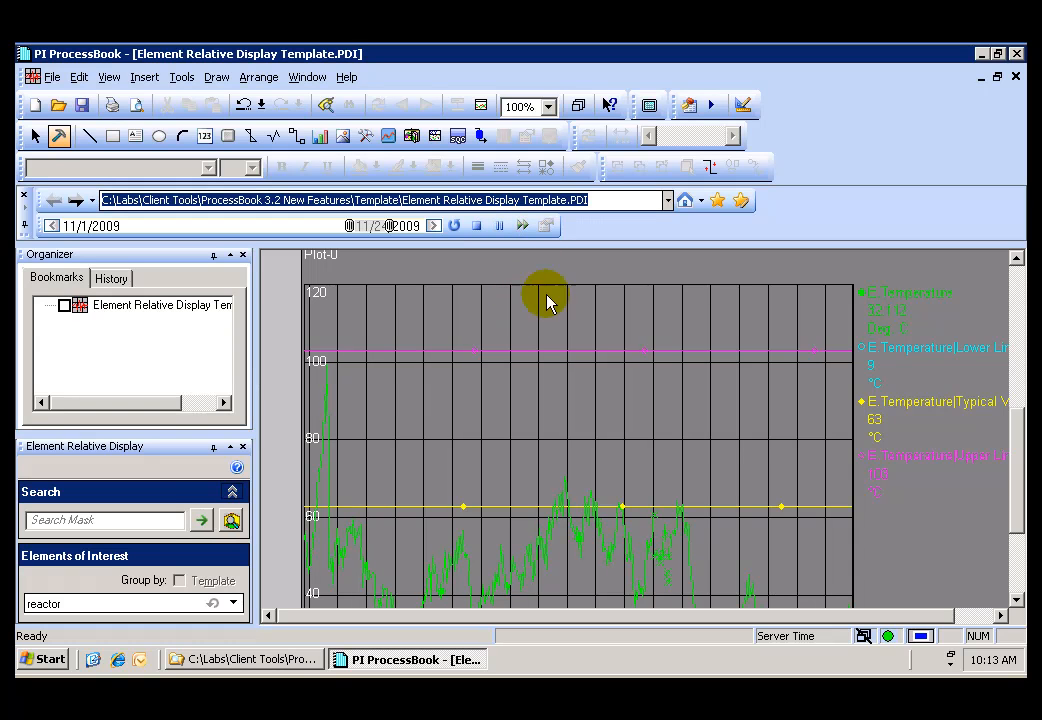
pyautogui.moveTo(1016, 455); pyautogui.dragTo(1016, 482)
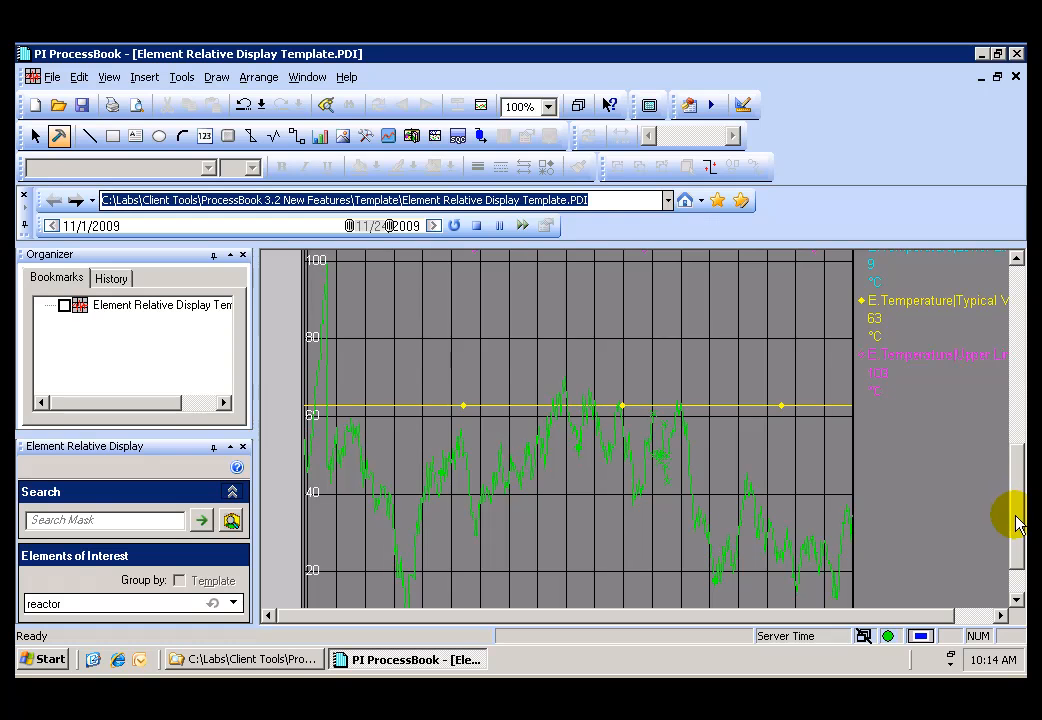
pyautogui.moveTo(1016, 520); pyautogui.dragTo(1014, 539)
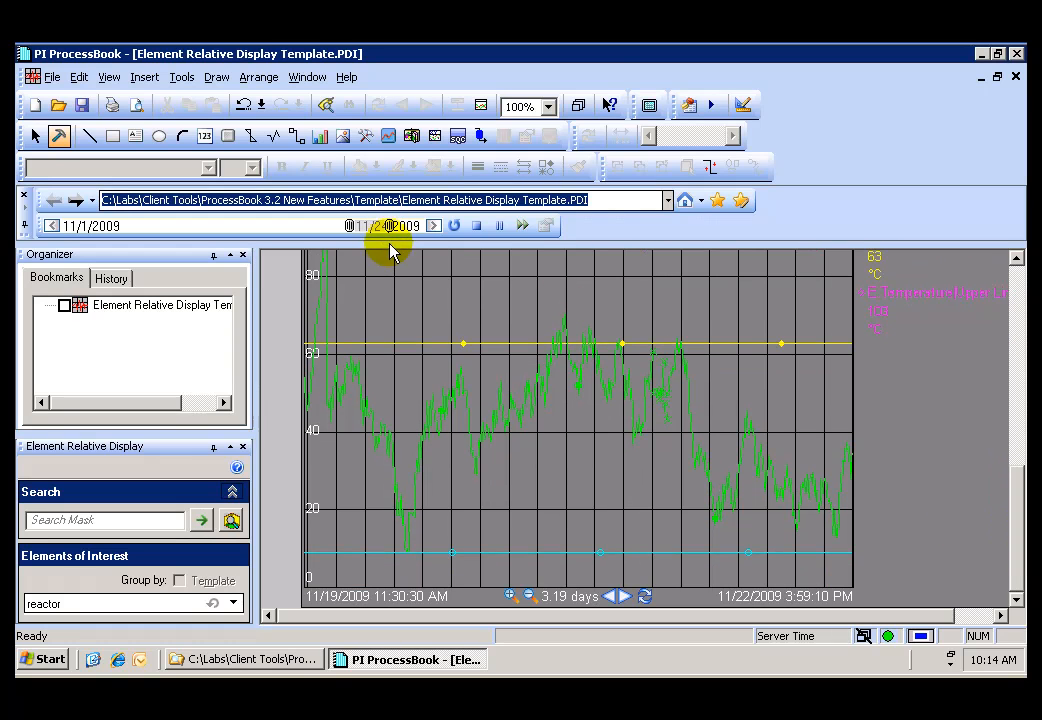
pyautogui.click(500, 228)
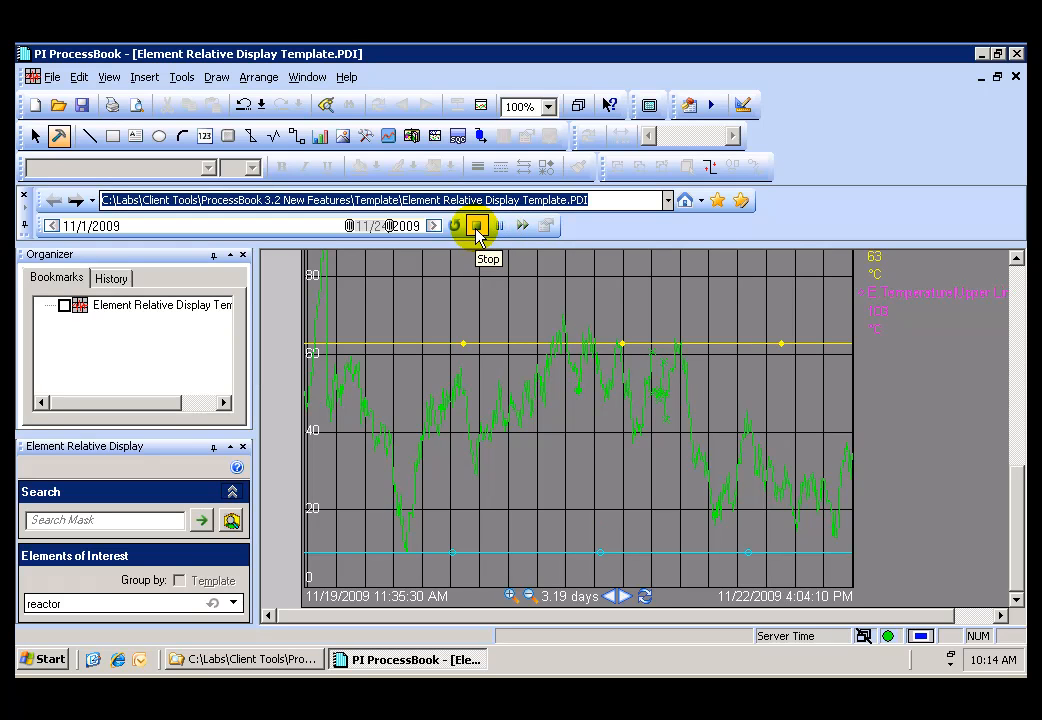
pyautogui.click(478, 228)
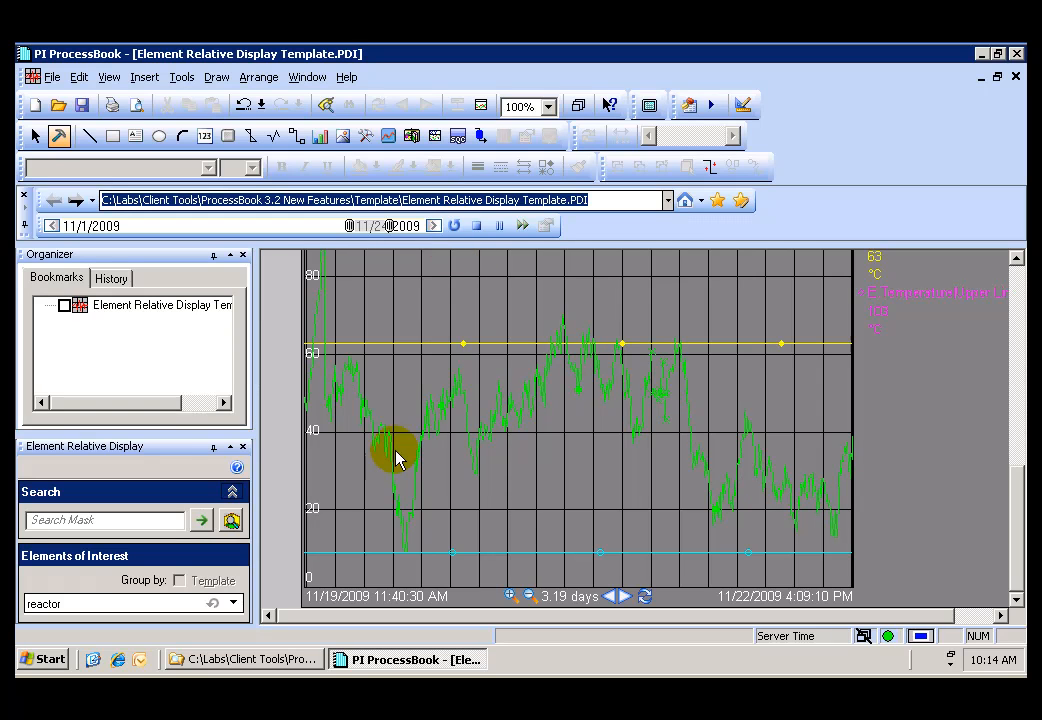
# Close the Organizer and switch the display to the element of interest HOU Reactor 102
pyautogui.click(243, 256)
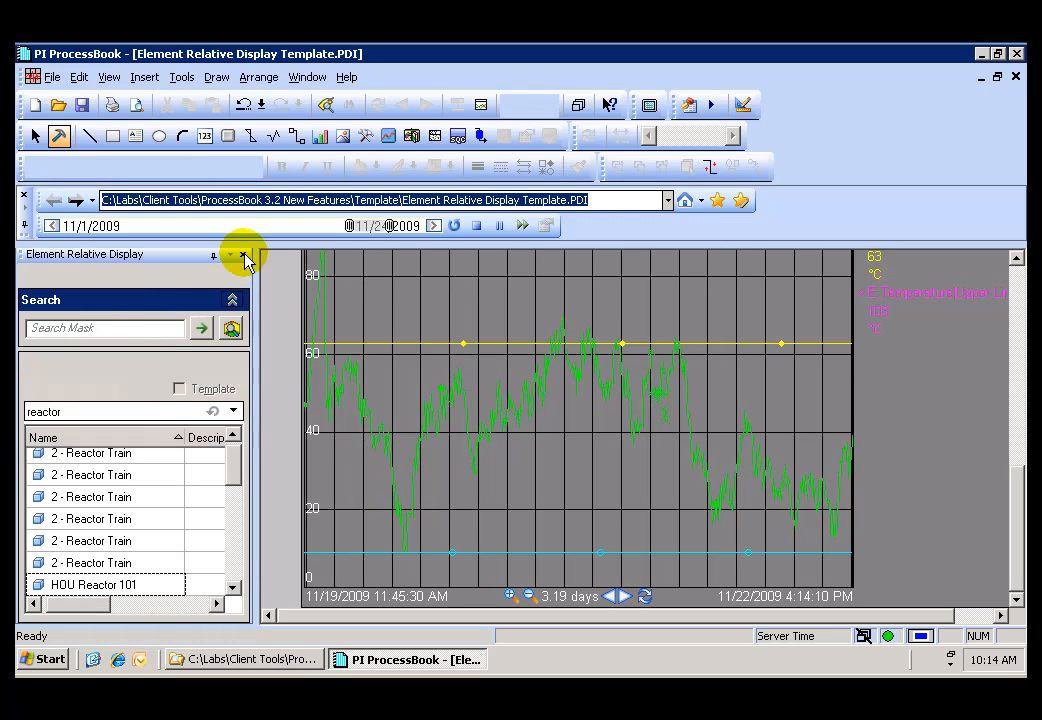
pyautogui.moveTo(231, 483); pyautogui.dragTo(231, 507)
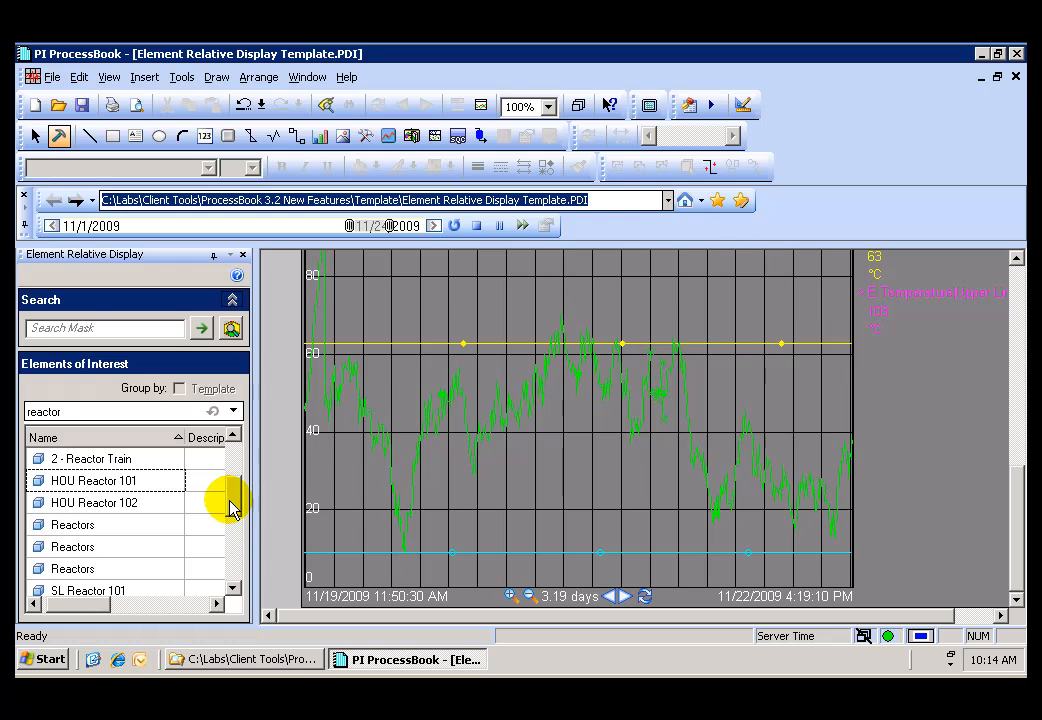
pyautogui.moveTo(1016, 532); pyautogui.dragTo(1016, 326)
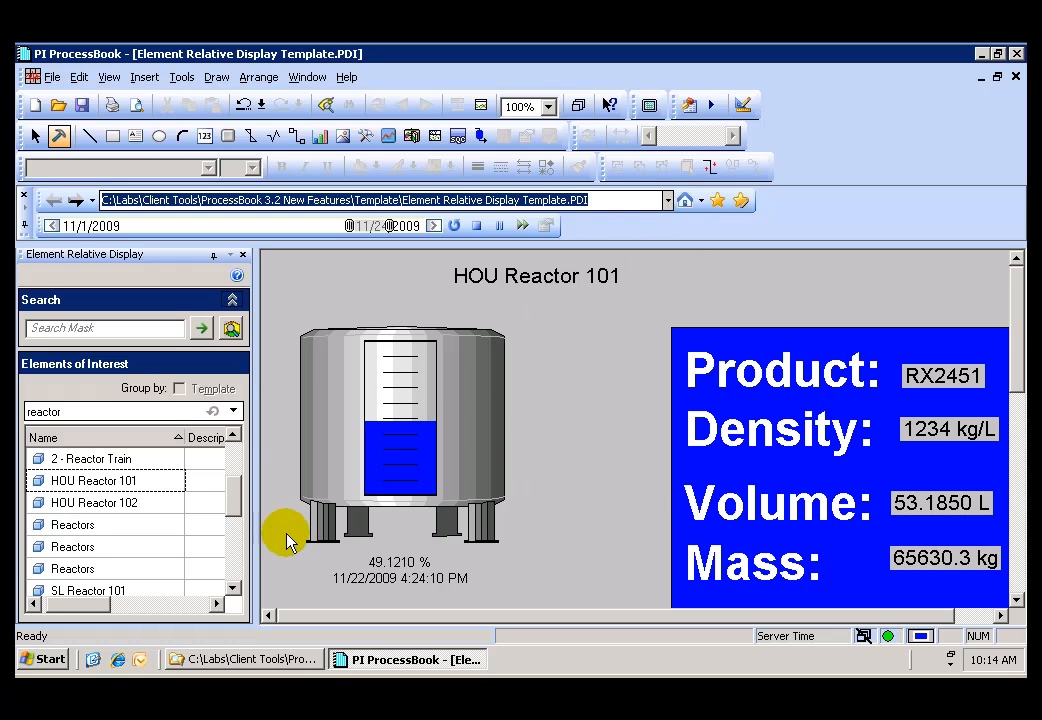
pyautogui.moveTo(234, 510)
pyautogui.mouseDown()
pyautogui.moveTo(234, 521)
pyautogui.moveTo(233, 499)
pyautogui.mouseUp()
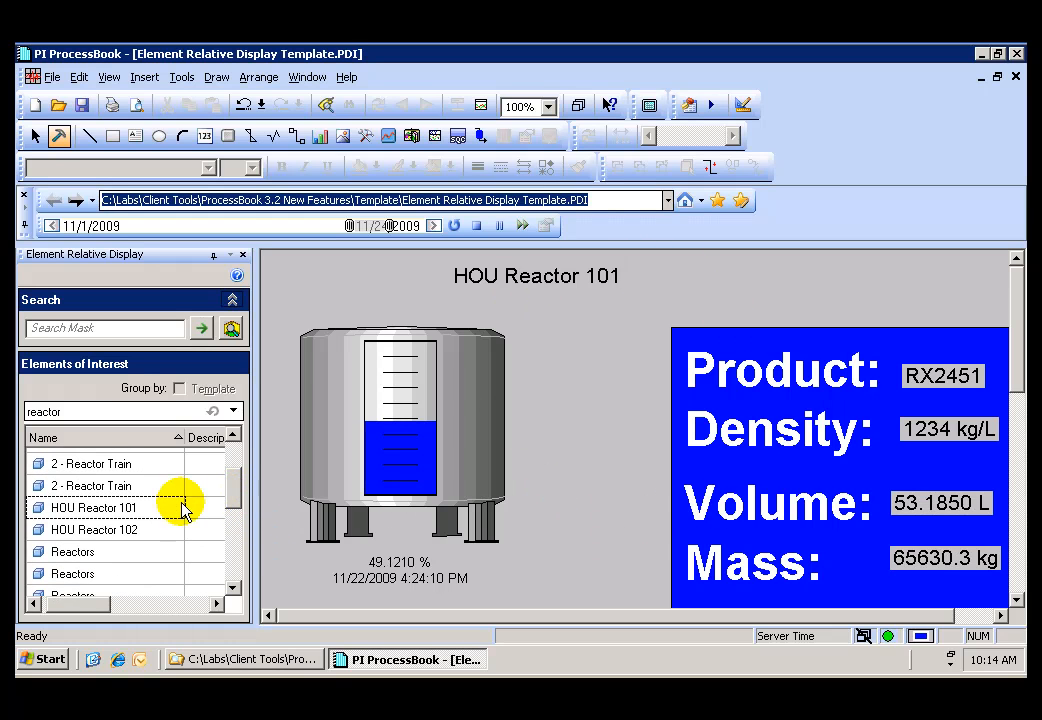
pyautogui.click(133, 533)
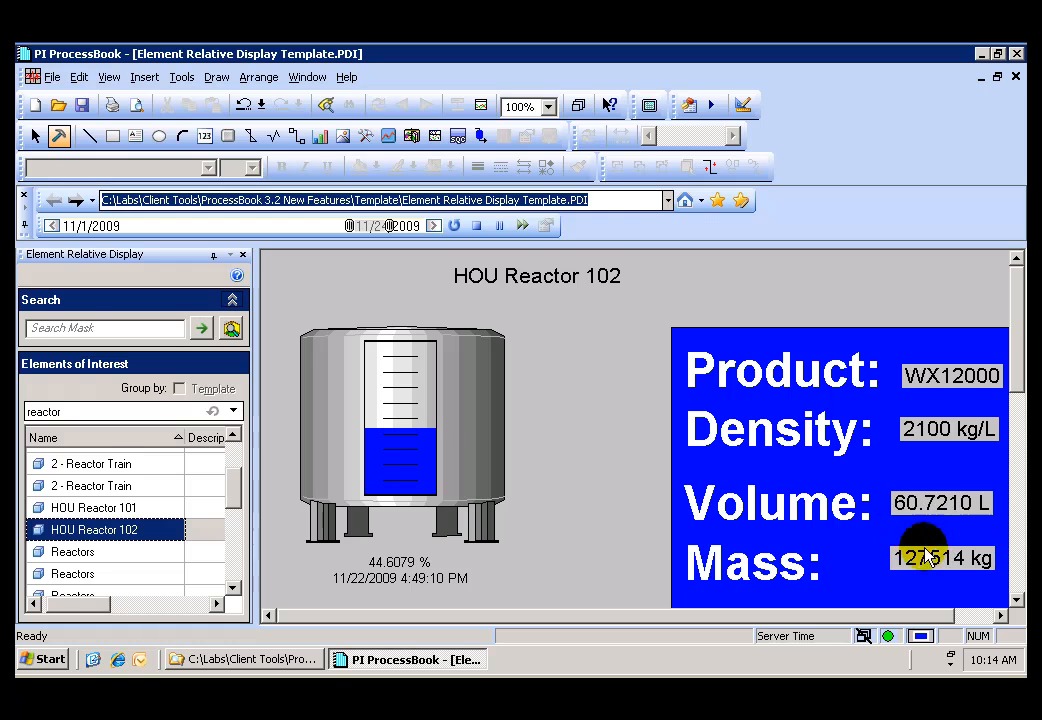
pyautogui.click(1017, 343)
pyautogui.moveTo(1017, 343)
pyautogui.mouseDown()
pyautogui.moveTo(1016, 360)
pyautogui.moveTo(1016, 325)
pyautogui.mouseUp()
# View the display for SL Reactor 101 and for SL Reactor 102
pyautogui.moveTo(233, 493); pyautogui.dragTo(233, 535)
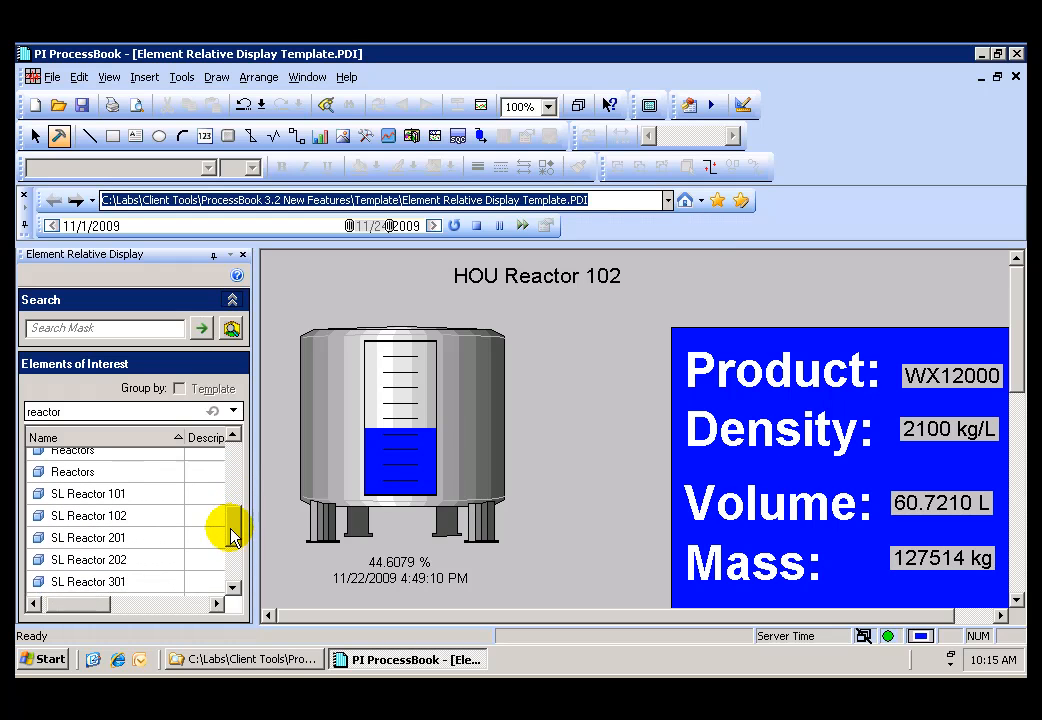
pyautogui.click(139, 492)
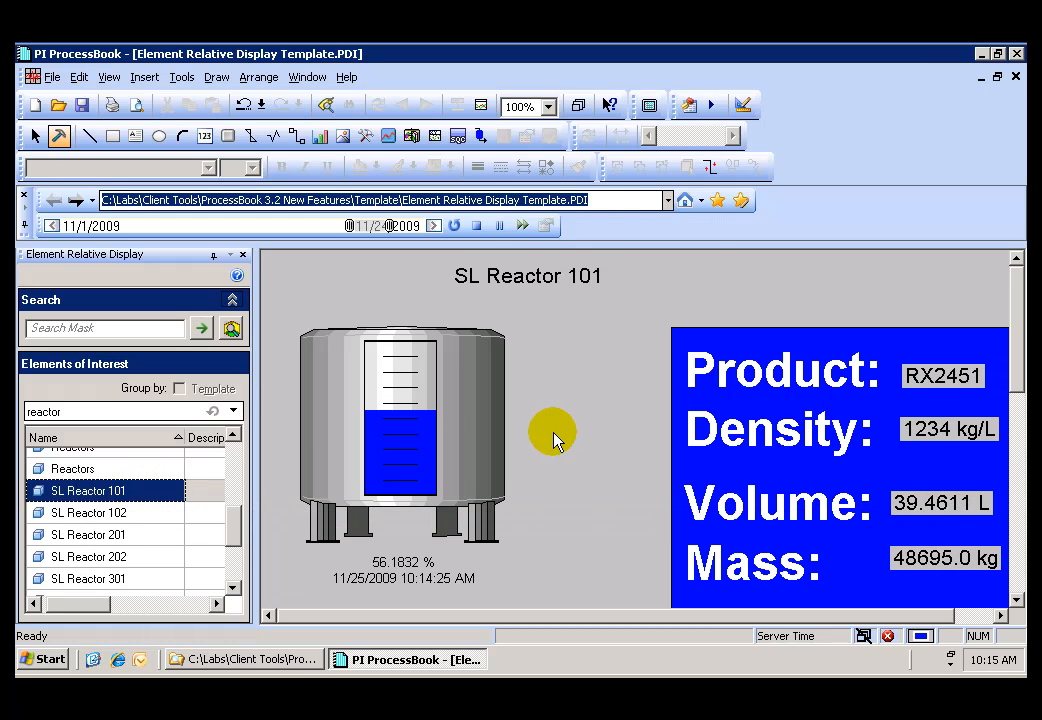
pyautogui.click(146, 516)
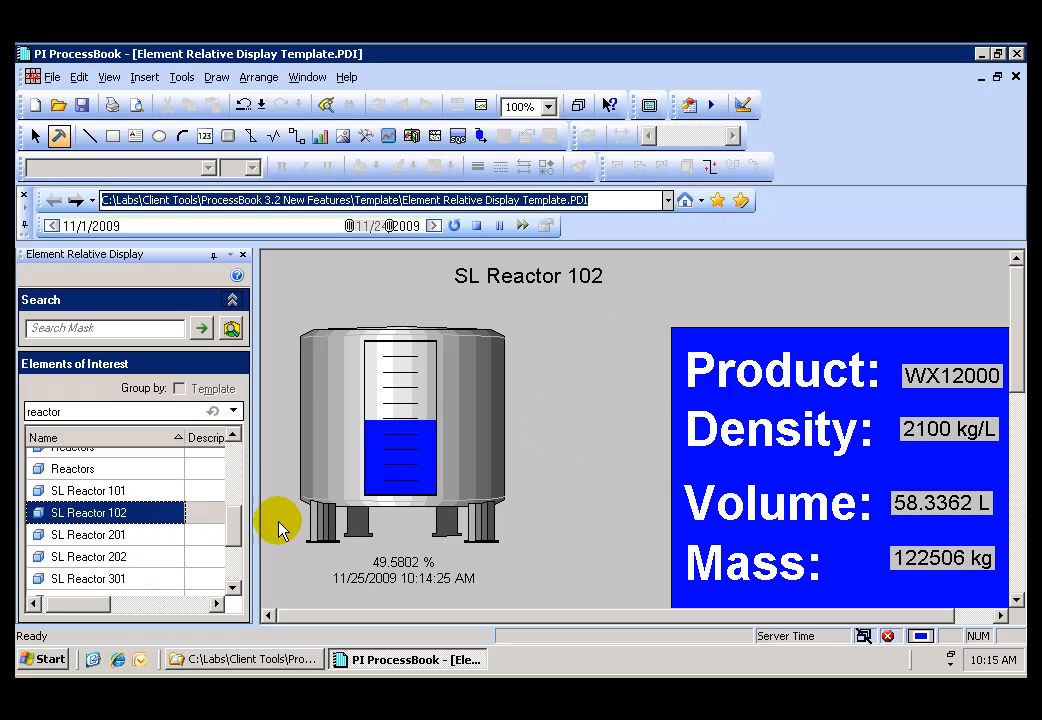